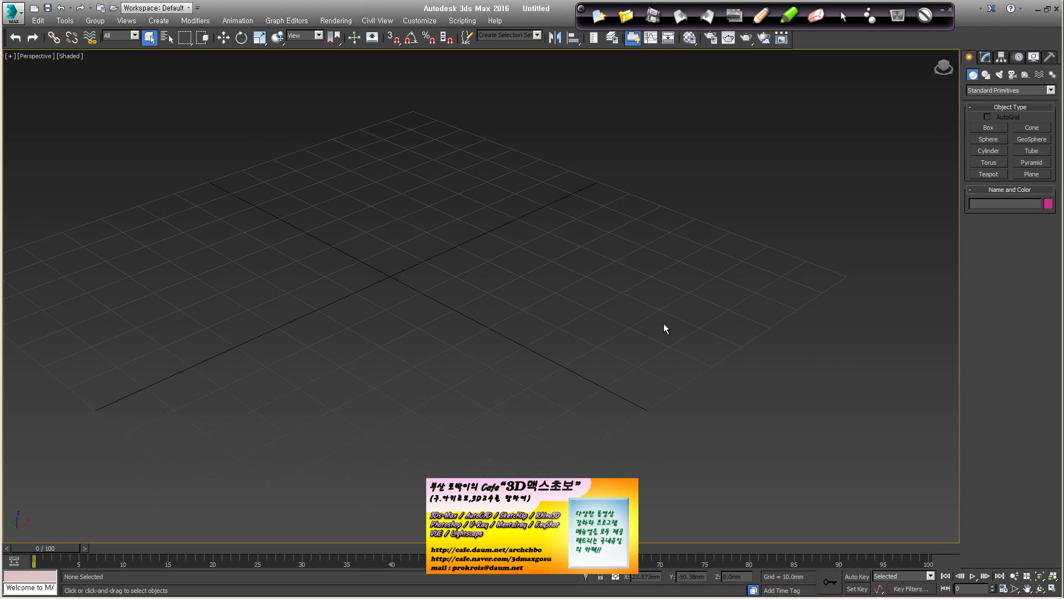
- Handwrite a screen note about the Display commands across the upper part of the viewport
{"action": "right_click", "coordinate": [468, 236]}
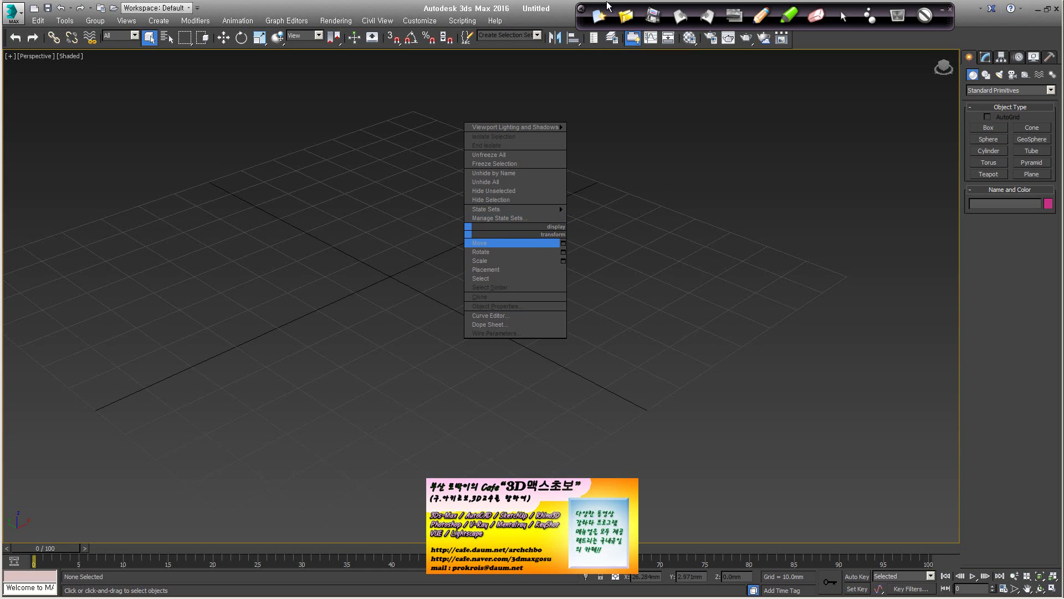
{"action": "left_click", "coordinate": [762, 16]}
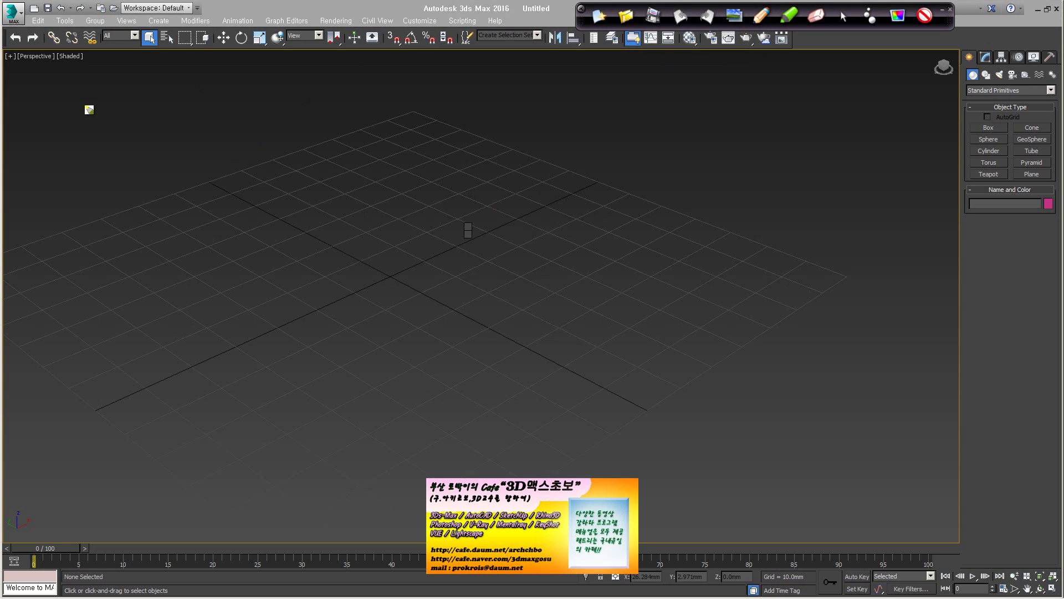
{"action": "mouse_move", "coordinate": [83, 99]}
{"action": "left_mouse_down"}
{"action": "mouse_move", "coordinate": [85, 110]}
{"action": "mouse_move", "coordinate": [117, 92]}
{"action": "mouse_move", "coordinate": [124, 108]}
{"action": "mouse_move", "coordinate": [163, 114]}
{"action": "mouse_move", "coordinate": [198, 86]}
{"action": "mouse_move", "coordinate": [217, 100]}
{"action": "mouse_move", "coordinate": [285, 88]}
{"action": "mouse_move", "coordinate": [315, 117]}
{"action": "left_mouse_up"}
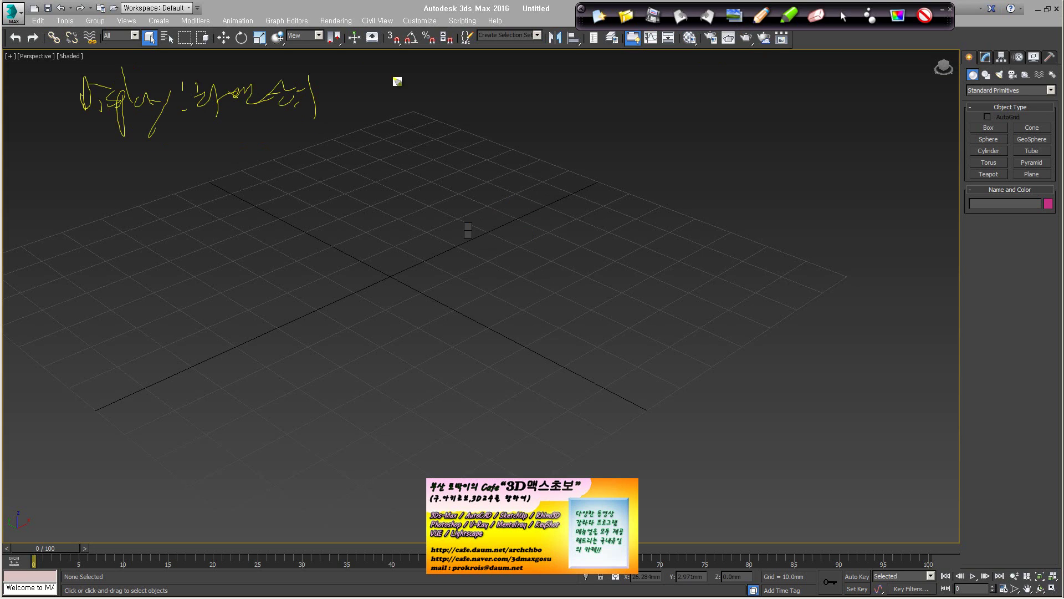
{"action": "mouse_move", "coordinate": [346, 83]}
{"action": "left_mouse_down"}
{"action": "mouse_move", "coordinate": [495, 98]}
{"action": "mouse_move", "coordinate": [568, 86]}
{"action": "mouse_move", "coordinate": [578, 106]}
{"action": "mouse_move", "coordinate": [615, 115]}
{"action": "left_mouse_up"}
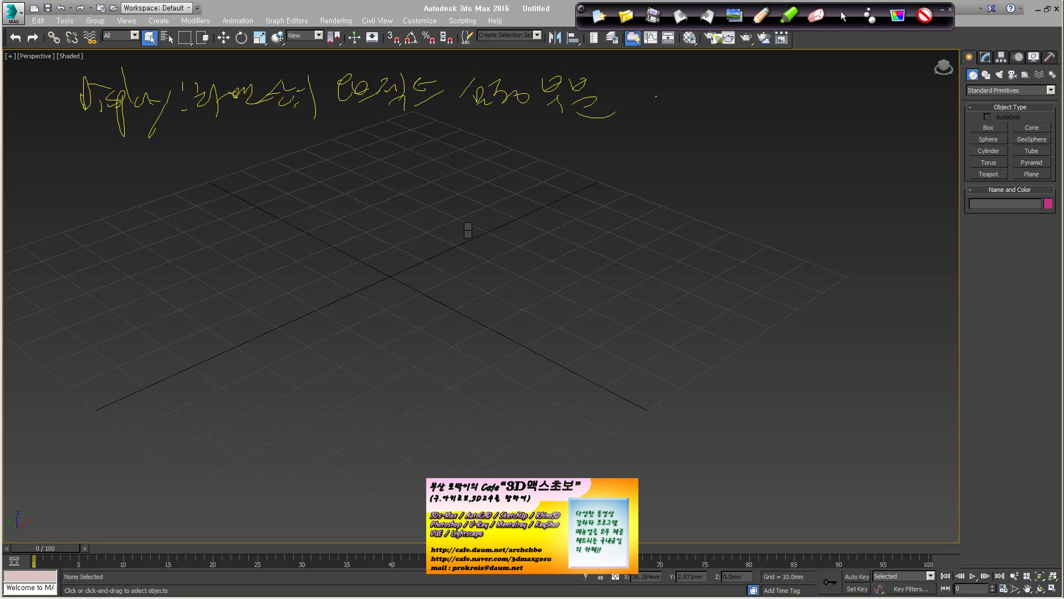
{"action": "left_click", "coordinate": [842, 17]}
- Create a box about 22.4 mm long, 19.8 mm wide and 22.5 mm high near the grid's center
{"action": "left_click", "coordinate": [988, 127]}
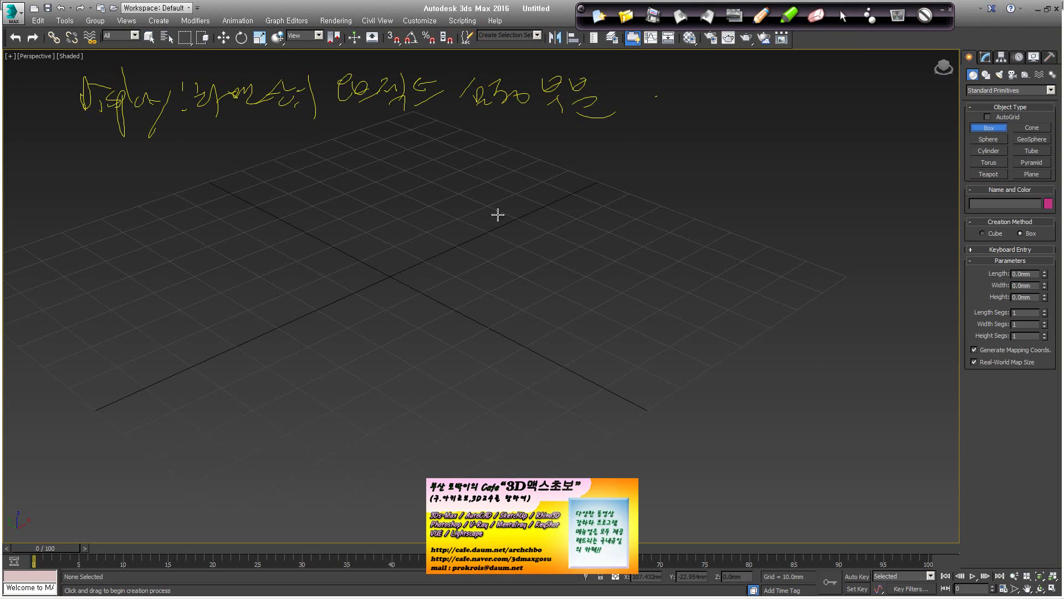
{"action": "left_click_drag", "start_coordinate": [324, 250], "coordinate": [458, 255]}
{"action": "left_click", "coordinate": [438, 154]}
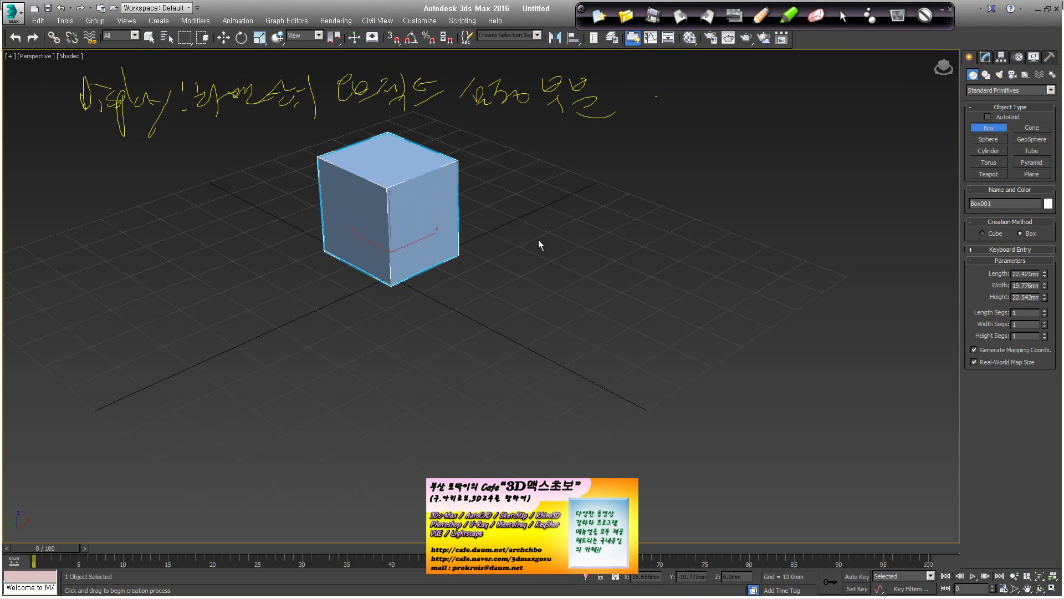
{"action": "right_click", "coordinate": [532, 236]}
- Examine the display commands offered for the viewport with the box selected and with nothing selected
{"action": "right_click", "coordinate": [415, 179]}
{"action": "middle_click_drag", "start_coordinate": [380, 199], "coordinate": [302, 298]}
{"action": "left_click", "coordinate": [451, 294]}
{"action": "left_click", "coordinate": [349, 299]}
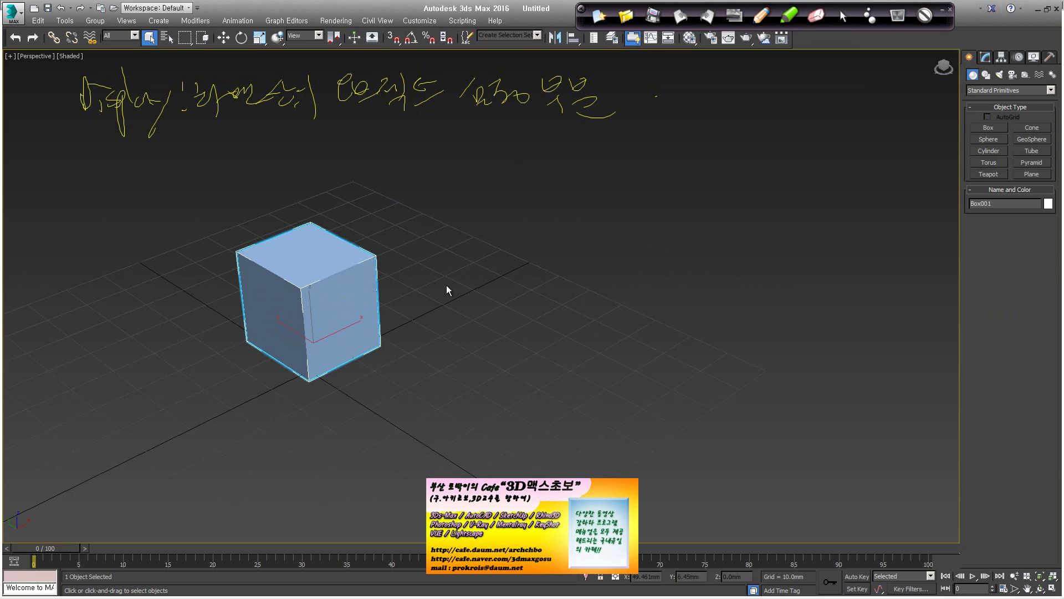
{"action": "right_click", "coordinate": [460, 281]}
{"action": "left_click", "coordinate": [454, 300]}
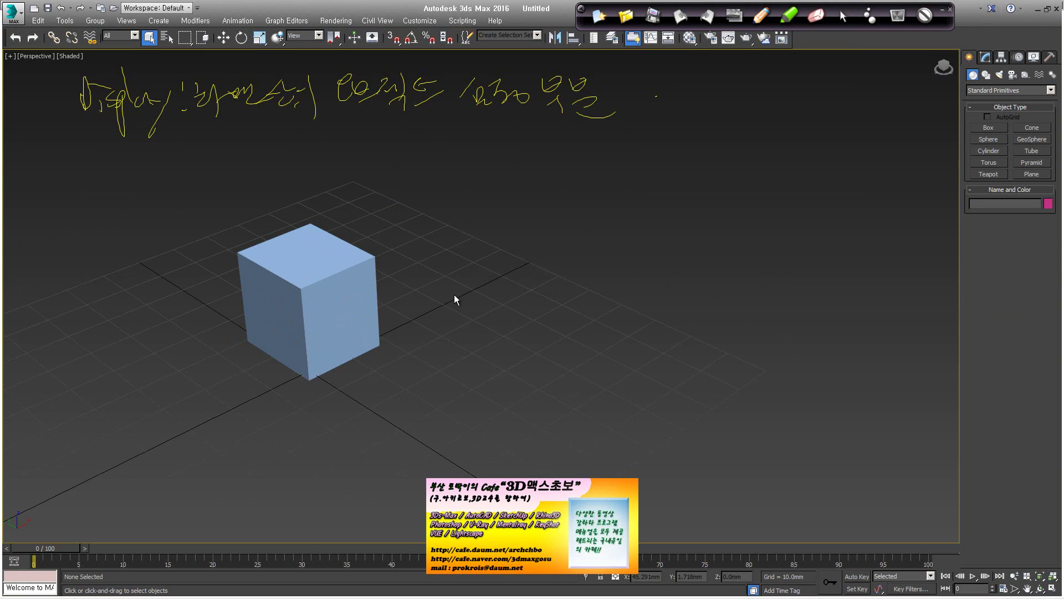
{"action": "right_click", "coordinate": [451, 277]}
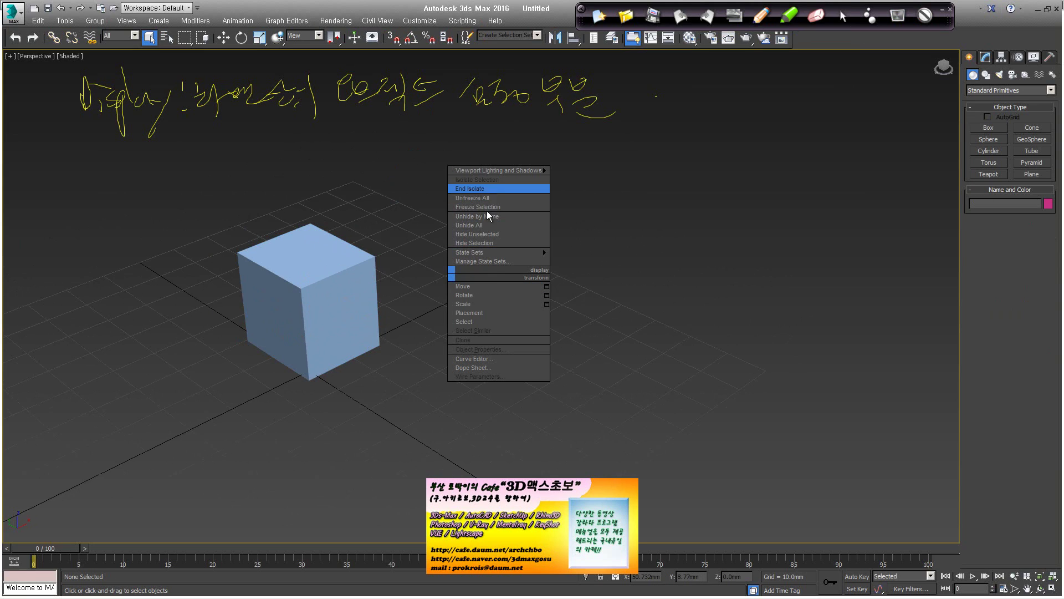
- Select the box and isolate it in the viewport
{"action": "right_click", "coordinate": [327, 285]}
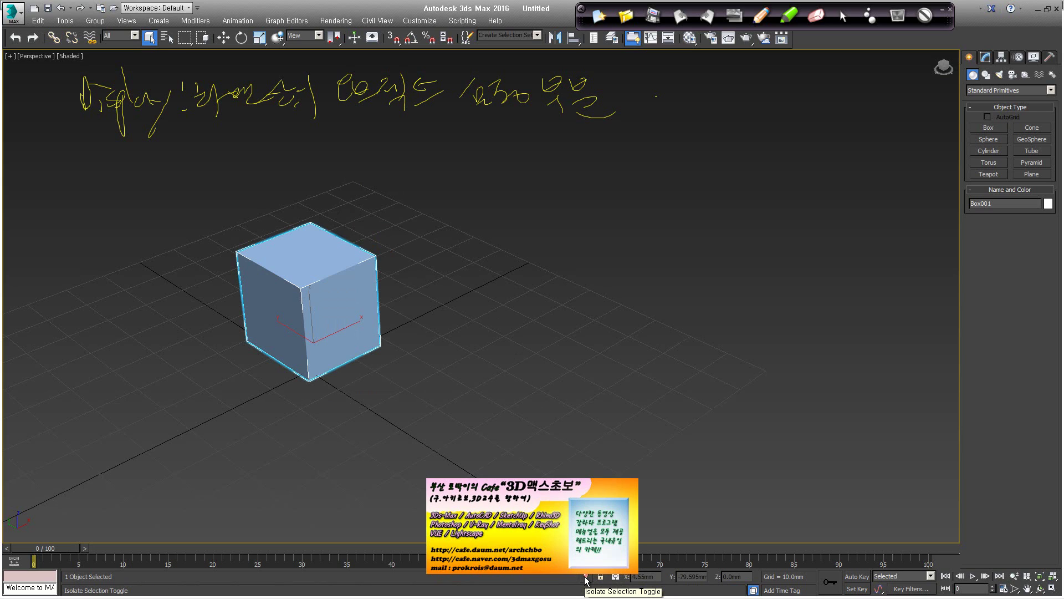
{"action": "right_click", "coordinate": [330, 324]}
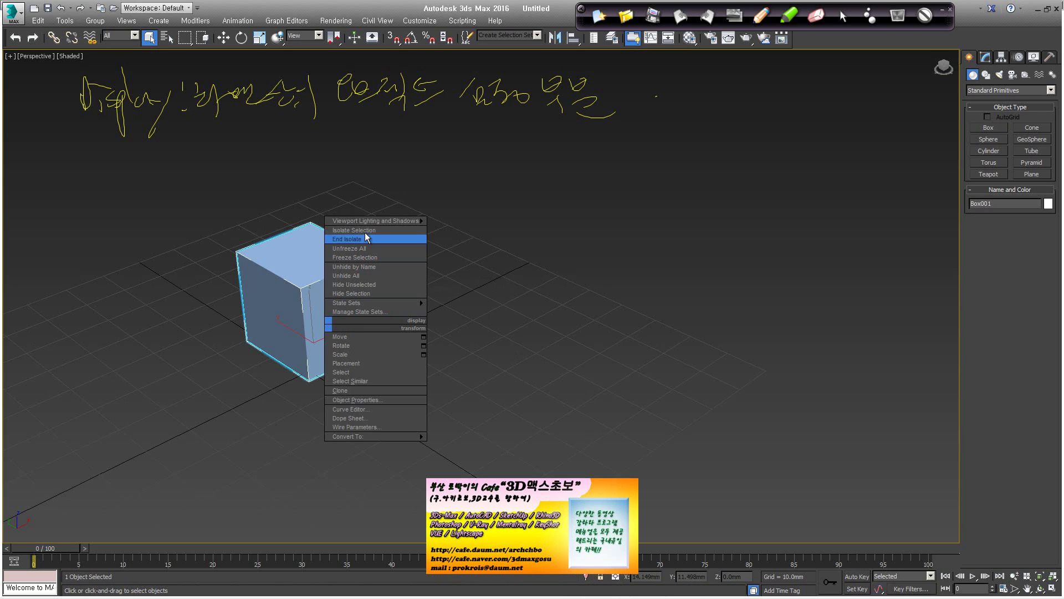
{"action": "left_click", "coordinate": [368, 233]}
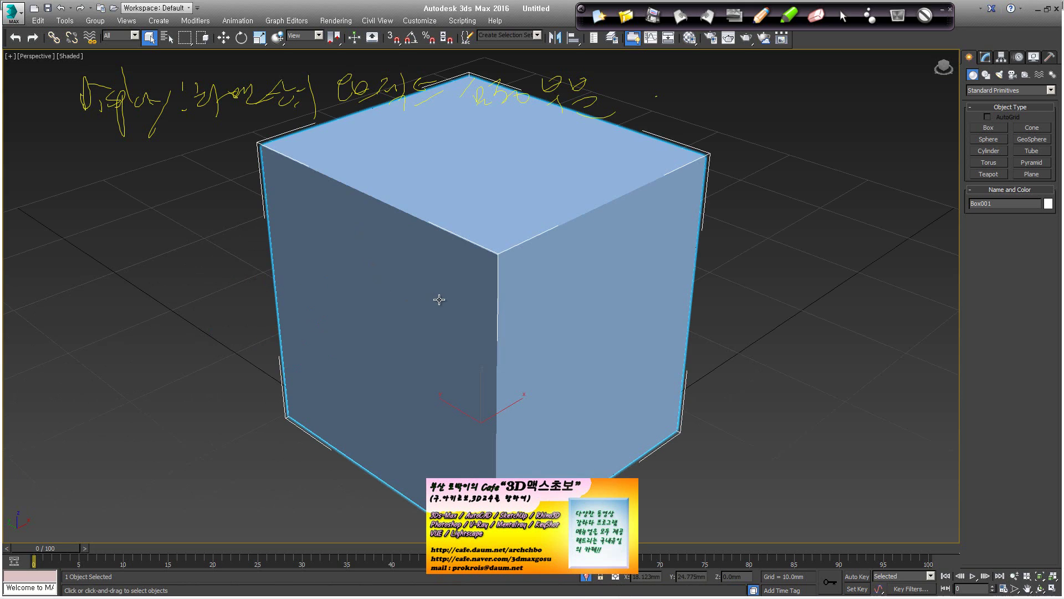
{"action": "scroll", "coordinate": [421, 299], "scroll_direction": "down", "scroll_amount": 5}
{"action": "scroll", "coordinate": [388, 296], "scroll_direction": "down", "scroll_amount": 3}
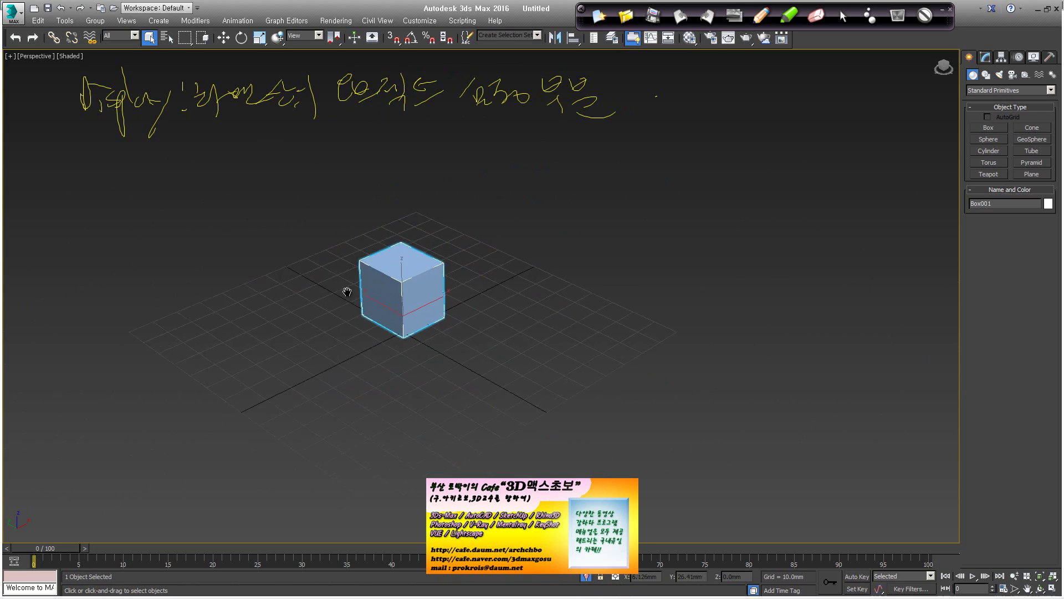
- Create a sphere on the grid beside the isolated box and end the isolation
{"action": "left_click", "coordinate": [989, 139]}
{"action": "left_click_drag", "start_coordinate": [483, 275], "coordinate": [516, 277]}
{"action": "right_click", "coordinate": [523, 397]}
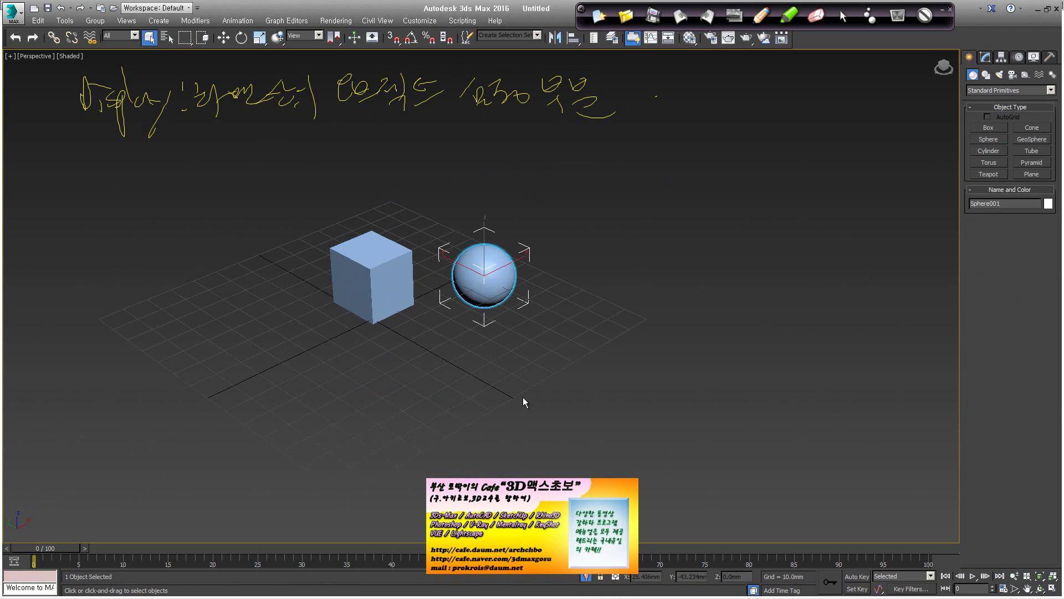
{"action": "scroll", "coordinate": [711, 302], "scroll_direction": "up", "scroll_amount": 3}
- Create a cylinder with a radius of about 5.7 mm and a height of about 32.5 mm in front of the box
{"action": "left_click", "coordinate": [988, 150]}
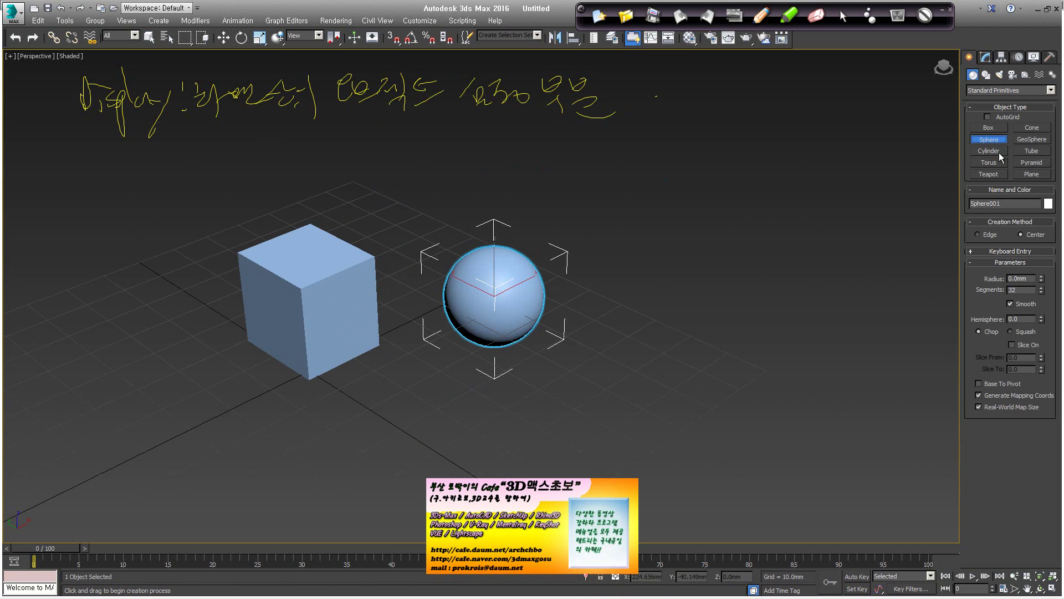
{"action": "left_click_drag", "start_coordinate": [349, 403], "coordinate": [379, 403]}
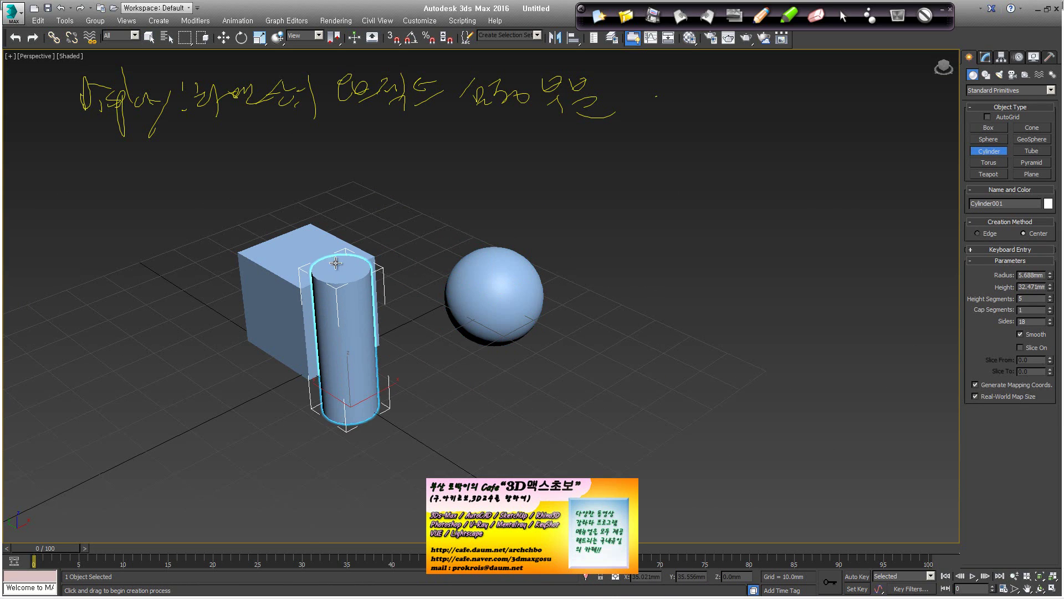
{"action": "left_click", "coordinate": [337, 263]}
- Create a torus with Radius 1 about 4 mm and Radius 2 about 2.1 mm on the box's side opposite the sphere
{"action": "left_click", "coordinate": [989, 163]}
{"action": "left_click_drag", "start_coordinate": [191, 357], "coordinate": [222, 383]}
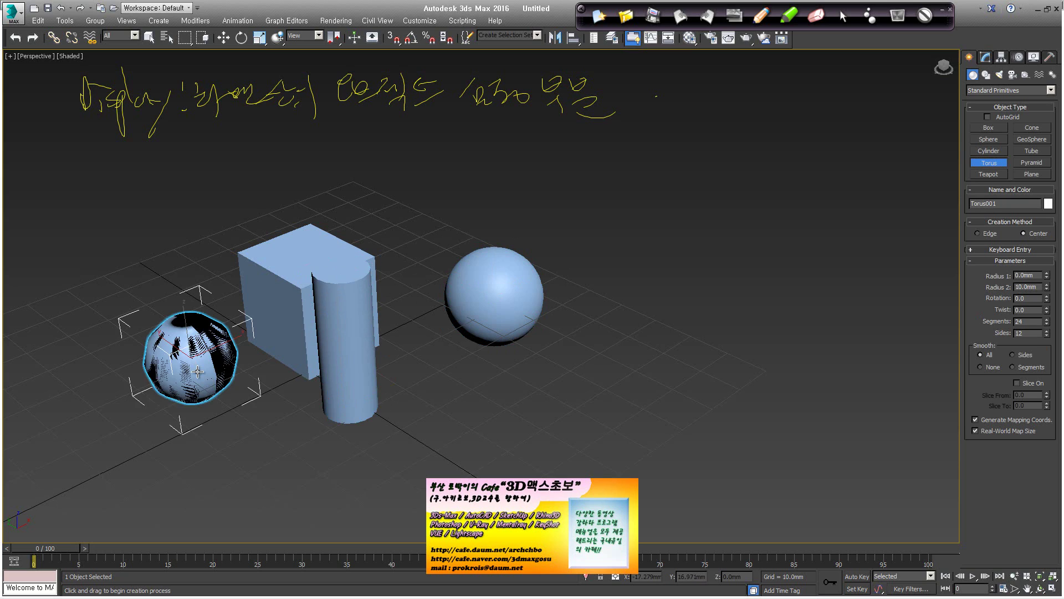
{"action": "left_click", "coordinate": [188, 357]}
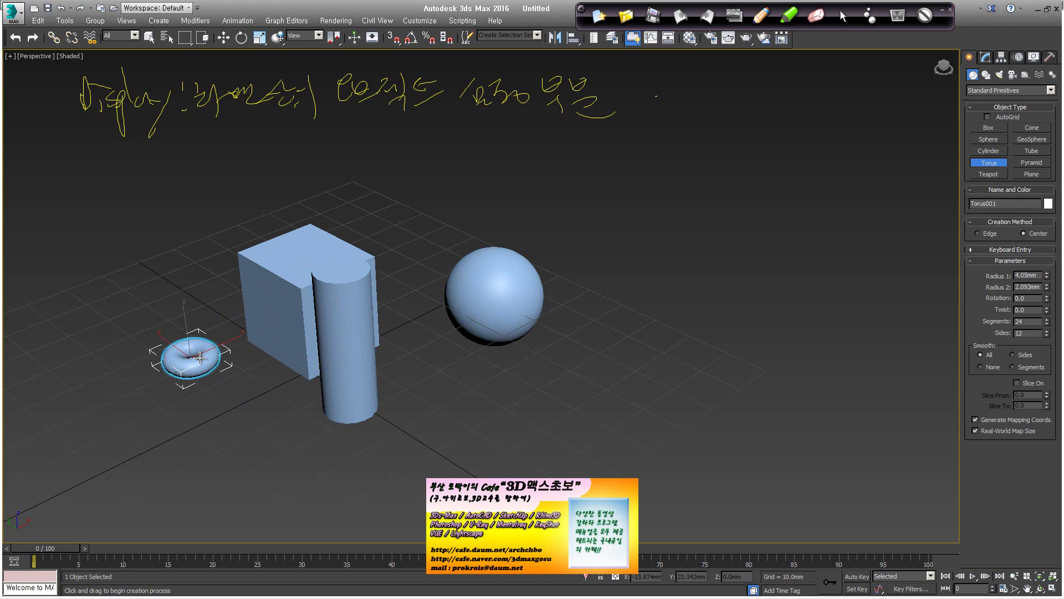
{"action": "right_click", "coordinate": [279, 372]}
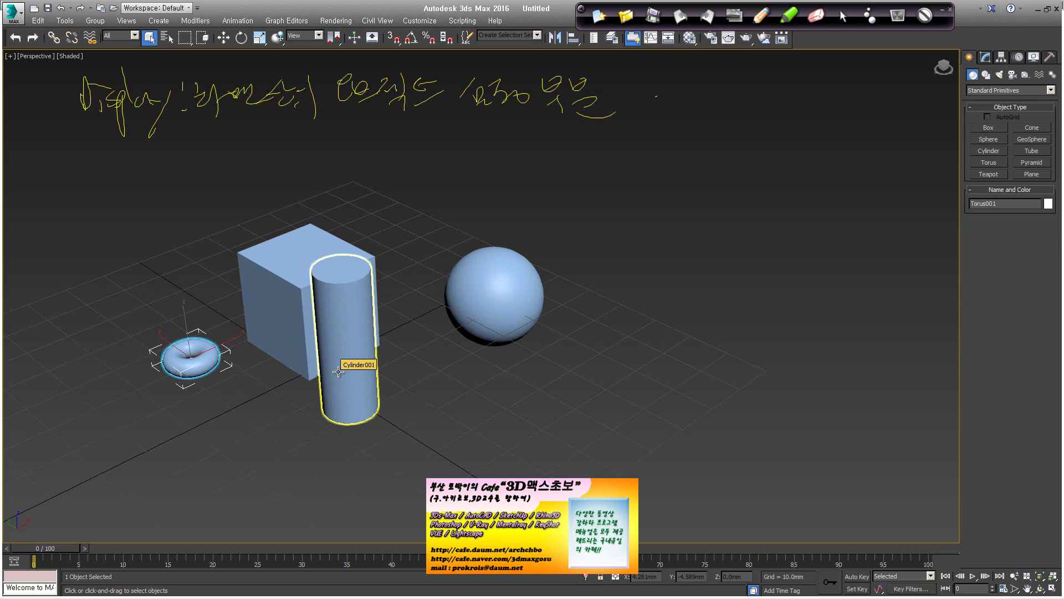
- Select the box, isolate it from the other objects, and end the isolation
{"action": "left_click", "coordinate": [301, 320]}
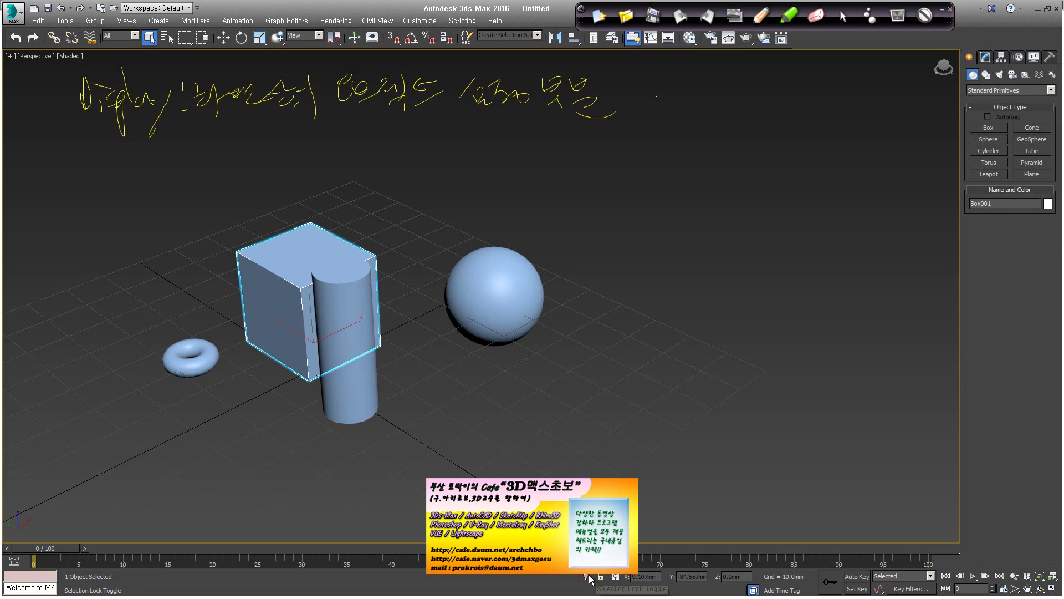
{"action": "key", "text": "z"}
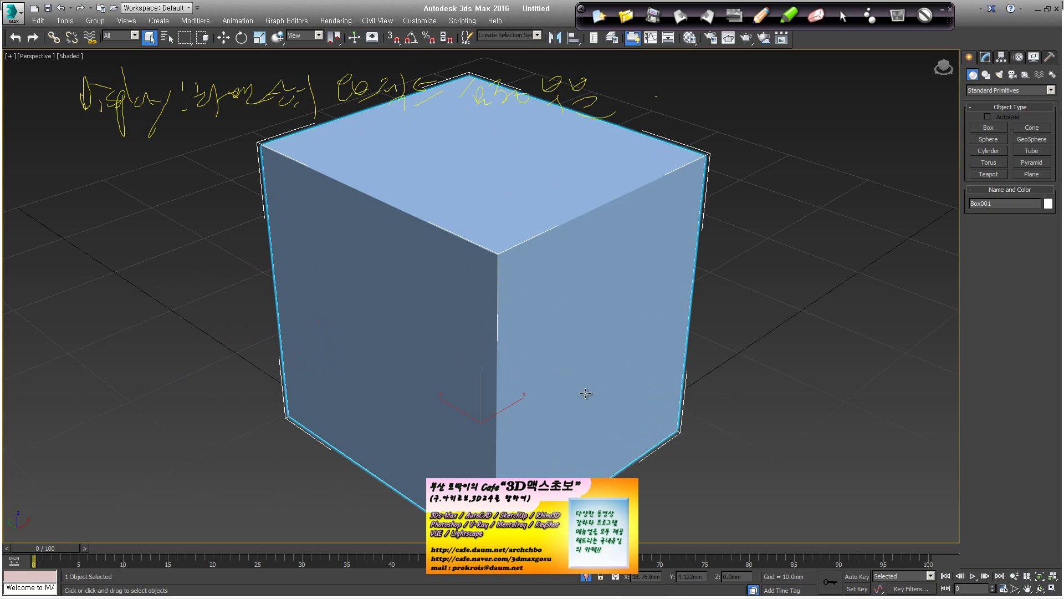
{"action": "right_click", "coordinate": [497, 244]}
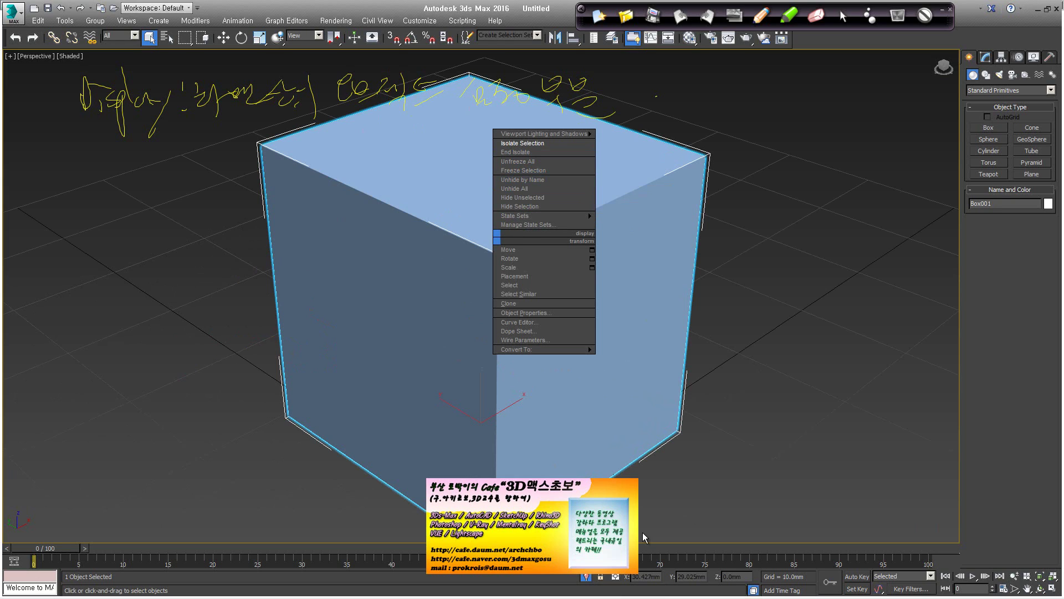
{"action": "left_click", "coordinate": [586, 576]}
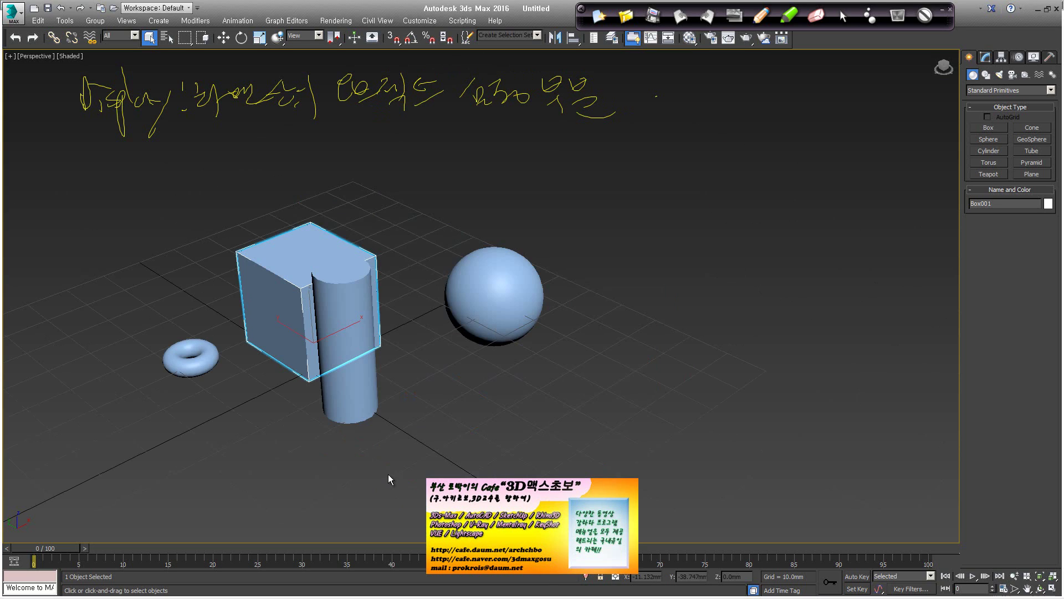
- Toggle the box's isolation on once more and off again to bring back the other objects
{"action": "mouse_move", "coordinate": [358, 319]}
{"action": "middle_mouse_down"}
{"action": "mouse_move", "coordinate": [351, 345]}
{"action": "mouse_move", "coordinate": [346, 328]}
{"action": "middle_mouse_up"}
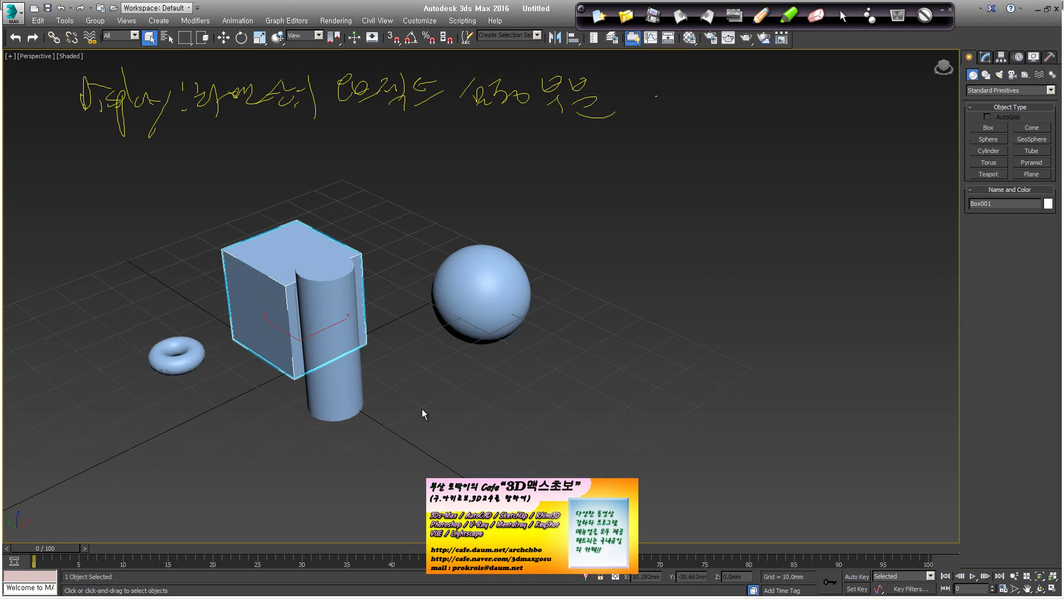
{"action": "left_click", "coordinate": [585, 577]}
{"action": "scroll", "coordinate": [501, 446], "scroll_direction": "down", "scroll_amount": 5}
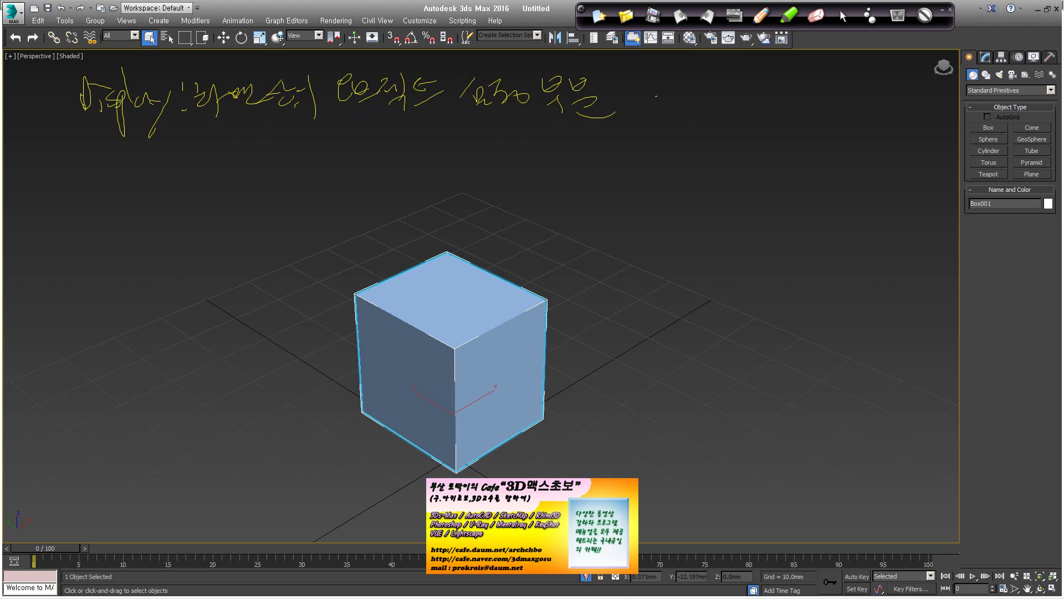
{"action": "left_click", "coordinate": [585, 576]}
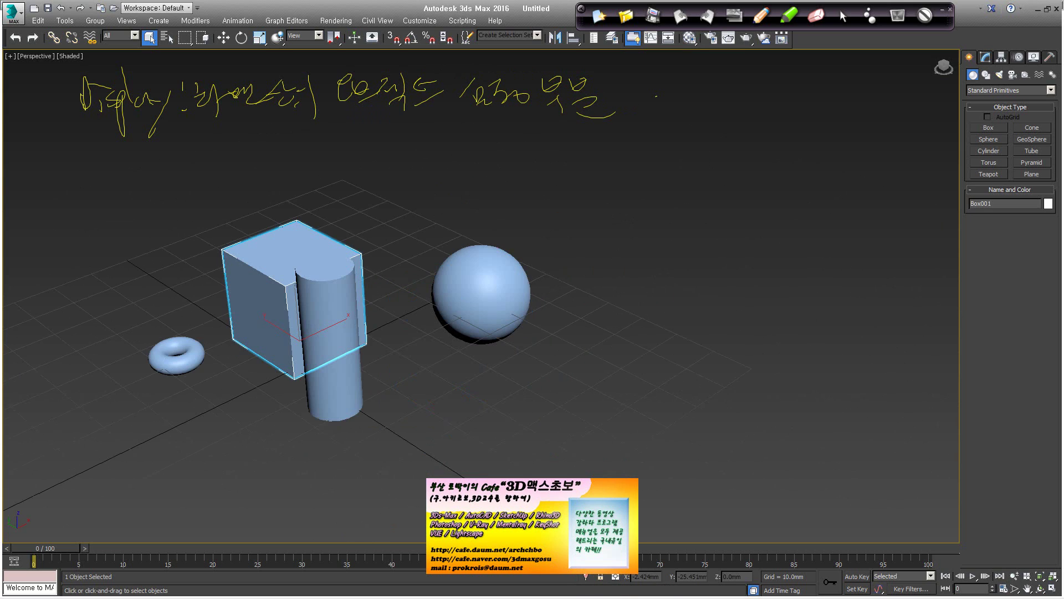
- Handwrite a second screen note line that defines Isolate
{"action": "right_click", "coordinate": [282, 298]}
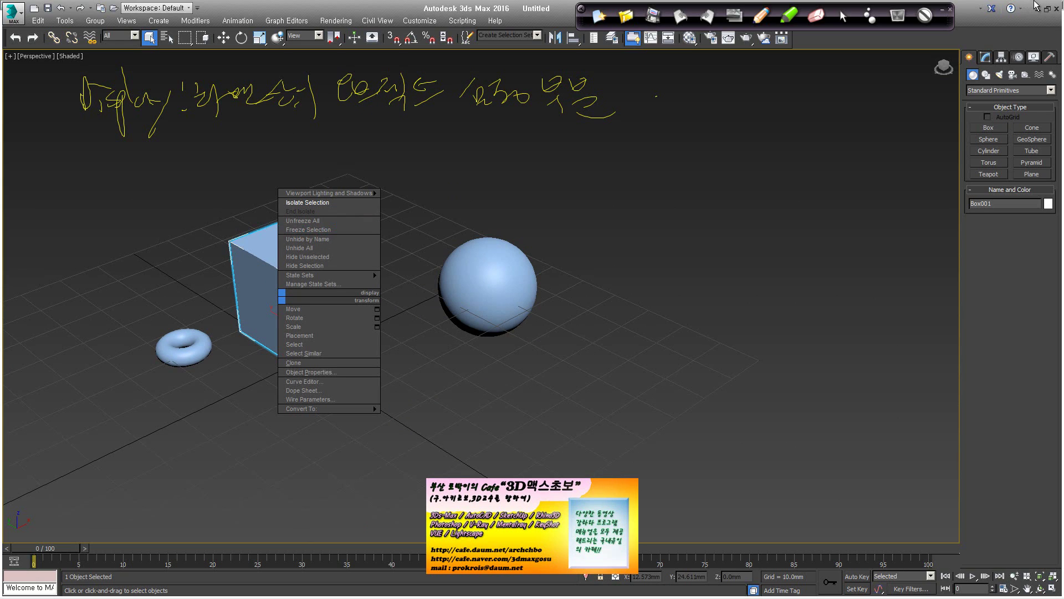
{"action": "left_click", "coordinate": [762, 18]}
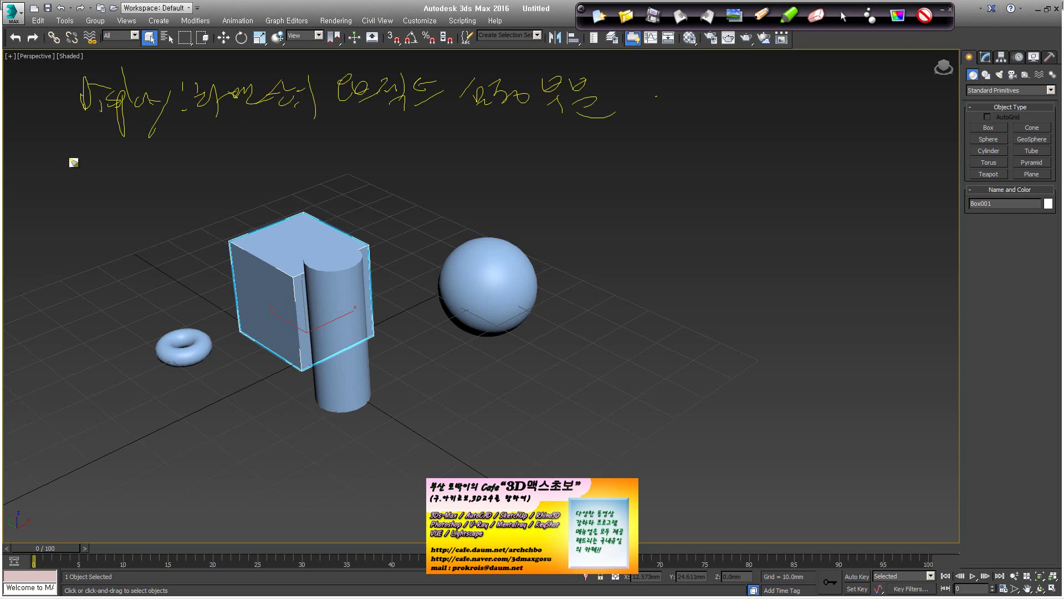
{"action": "mouse_move", "coordinate": [71, 161]}
{"action": "left_mouse_down"}
{"action": "mouse_move", "coordinate": [91, 174]}
{"action": "mouse_move", "coordinate": [136, 168]}
{"action": "mouse_move", "coordinate": [157, 139]}
{"action": "mouse_move", "coordinate": [252, 154]}
{"action": "mouse_move", "coordinate": [335, 130]}
{"action": "left_mouse_up"}
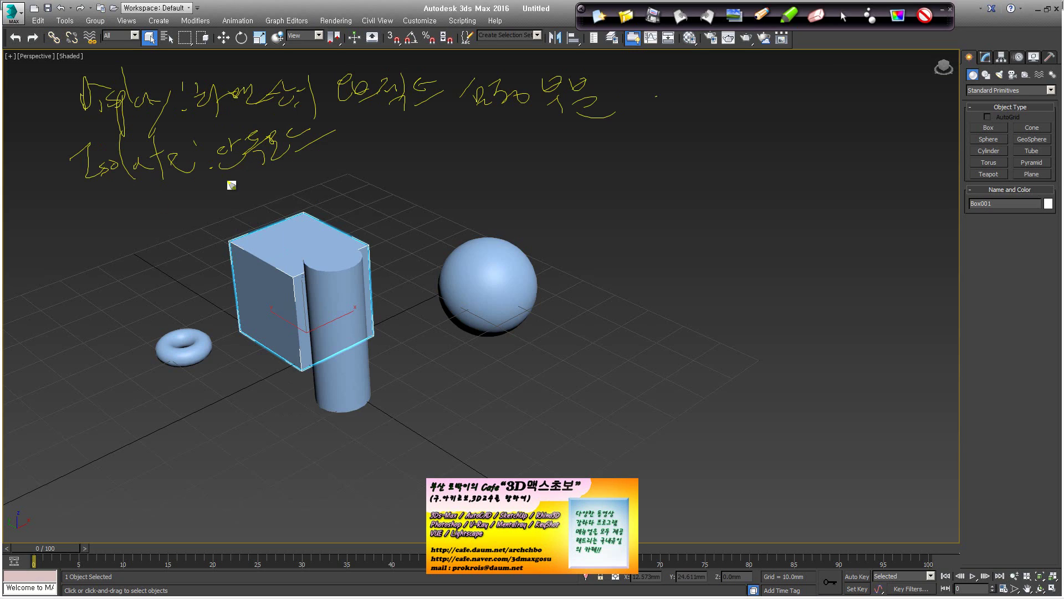
- Handwrite a note line explaining Freeze, circle its middle part, and extend it with its effect on editing objects
{"action": "mouse_move", "coordinate": [82, 196]}
{"action": "left_mouse_down"}
{"action": "mouse_move", "coordinate": [84, 233]}
{"action": "mouse_move", "coordinate": [146, 206]}
{"action": "mouse_move", "coordinate": [254, 190]}
{"action": "mouse_move", "coordinate": [270, 208]}
{"action": "mouse_move", "coordinate": [384, 192]}
{"action": "left_mouse_up"}
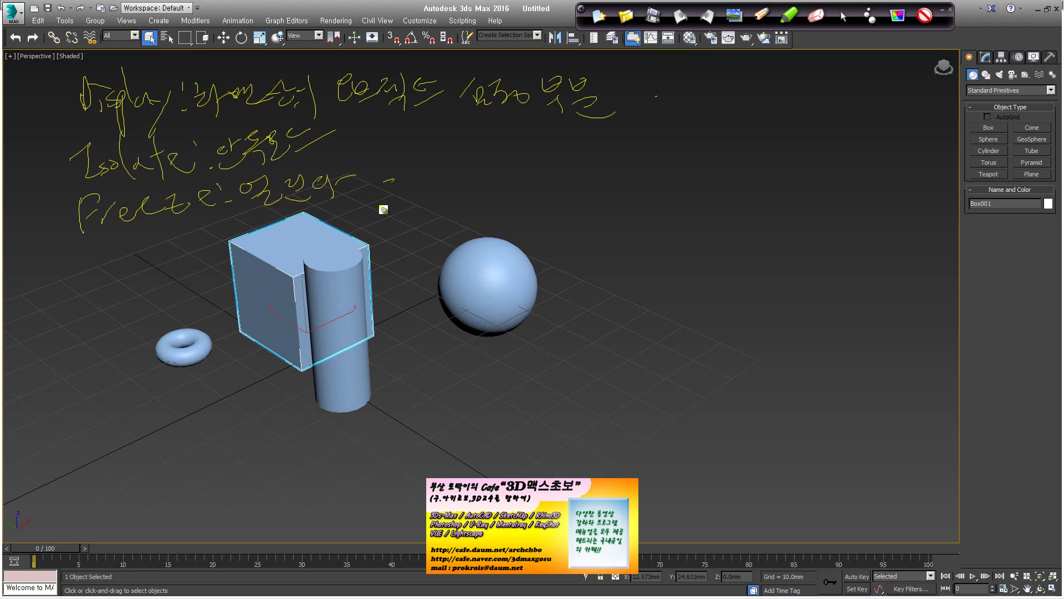
{"action": "mouse_move", "coordinate": [387, 171]}
{"action": "left_mouse_down"}
{"action": "mouse_move", "coordinate": [396, 197]}
{"action": "mouse_move", "coordinate": [503, 173]}
{"action": "mouse_move", "coordinate": [518, 189]}
{"action": "mouse_move", "coordinate": [546, 191]}
{"action": "mouse_move", "coordinate": [590, 169]}
{"action": "mouse_move", "coordinate": [586, 196]}
{"action": "left_mouse_up"}
{"action": "mouse_move", "coordinate": [646, 217]}
{"action": "left_mouse_down"}
{"action": "mouse_move", "coordinate": [646, 199]}
{"action": "mouse_move", "coordinate": [683, 181]}
{"action": "left_mouse_up"}
{"action": "left_click_drag", "start_coordinate": [357, 204], "coordinate": [172, 227]}
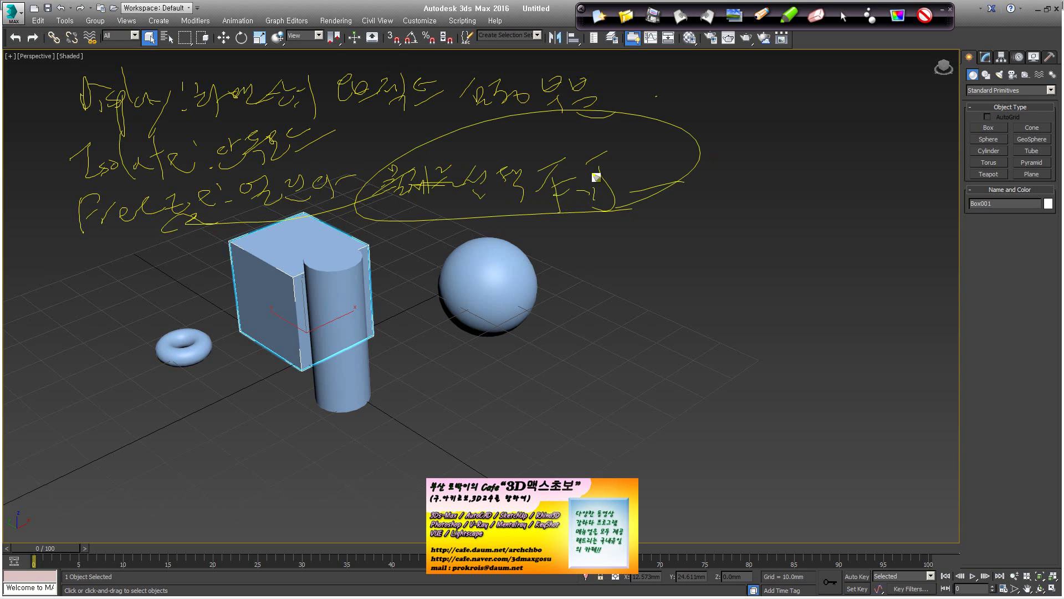
{"action": "left_click_drag", "start_coordinate": [630, 175], "coordinate": [668, 167]}
{"action": "left_click_drag", "start_coordinate": [674, 158], "coordinate": [685, 176]}
{"action": "mouse_move", "coordinate": [730, 157]}
{"action": "left_mouse_down"}
{"action": "mouse_move", "coordinate": [760, 155]}
{"action": "mouse_move", "coordinate": [762, 178]}
{"action": "mouse_move", "coordinate": [876, 149]}
{"action": "mouse_move", "coordinate": [920, 161]}
{"action": "mouse_move", "coordinate": [960, 136]}
{"action": "left_mouse_up"}
{"action": "left_click_drag", "start_coordinate": [937, 159], "coordinate": [984, 196]}
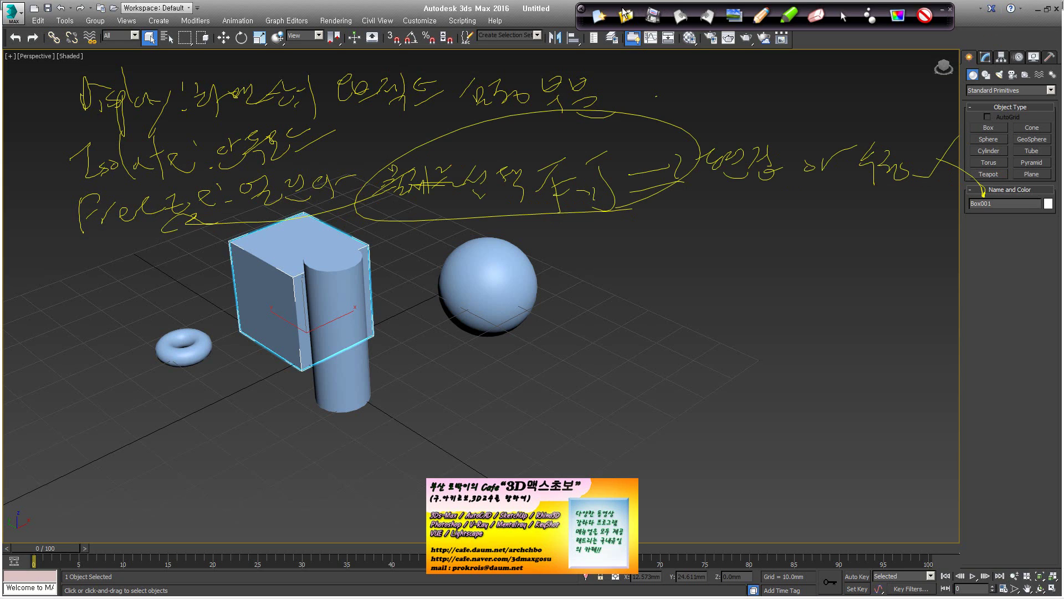
- Clear all handwritten screen notes and freeze the selected box
{"action": "left_click", "coordinate": [598, 17]}
{"action": "left_click", "coordinate": [842, 16]}
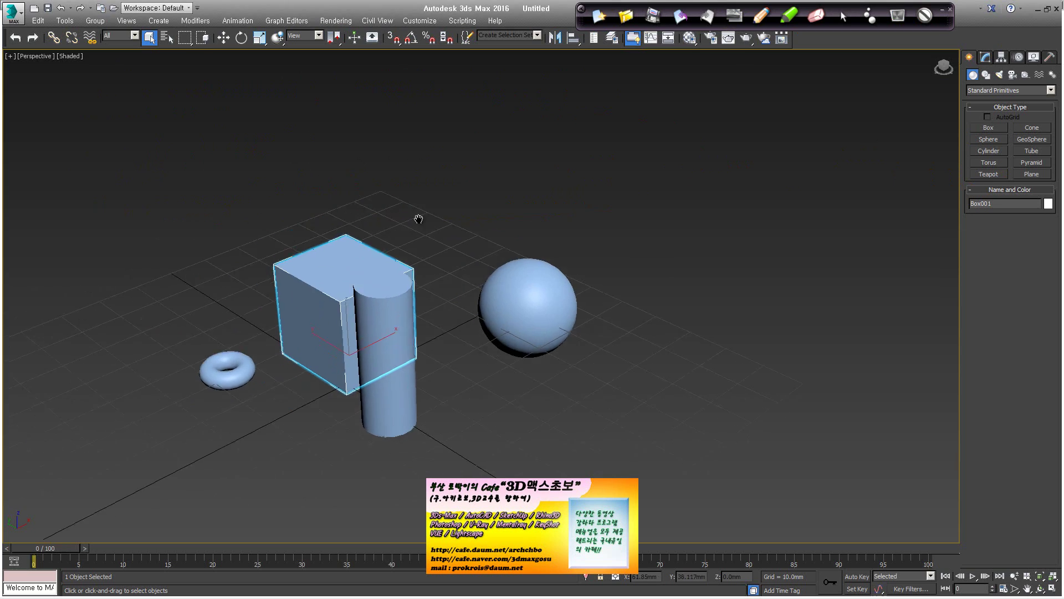
{"action": "right_click", "coordinate": [381, 272]}
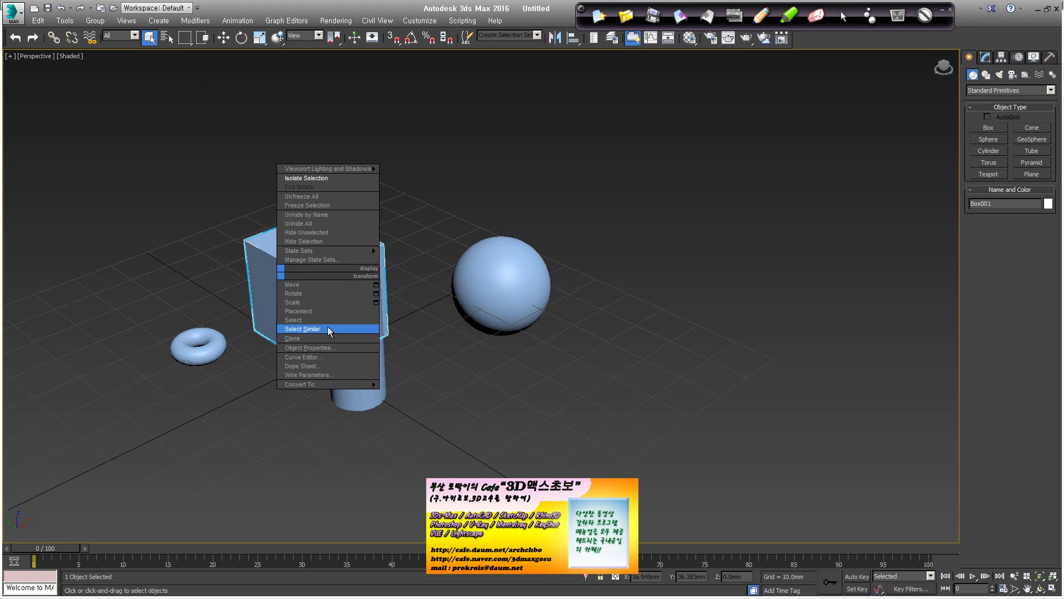
{"action": "left_click", "coordinate": [340, 205]}
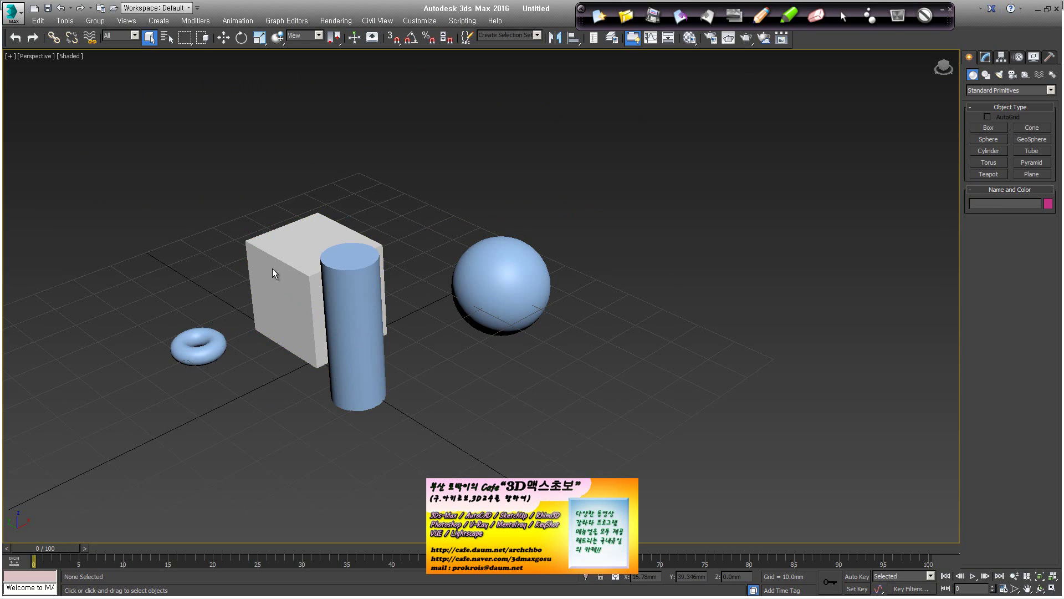
- Select the sphere in the perspective view and freeze it
{"action": "left_click", "coordinate": [494, 278]}
{"action": "right_click", "coordinate": [492, 280]}
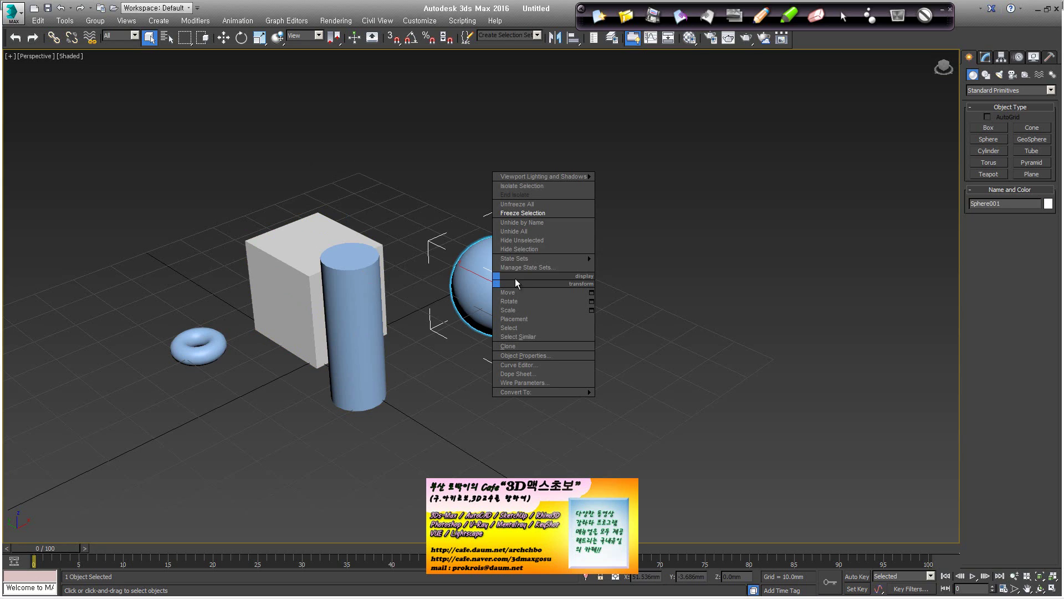
{"action": "left_click", "coordinate": [551, 214]}
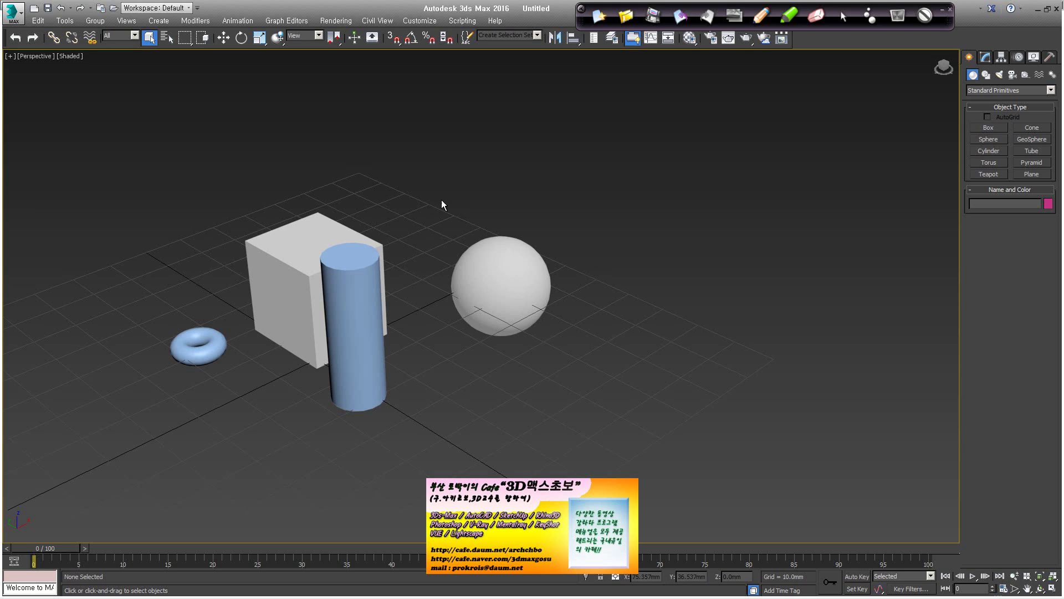
- Unfreeze all objects, and select the box and the sphere in turn to check that they can be picked
{"action": "right_click", "coordinate": [359, 189]}
{"action": "right_click", "coordinate": [334, 178]}
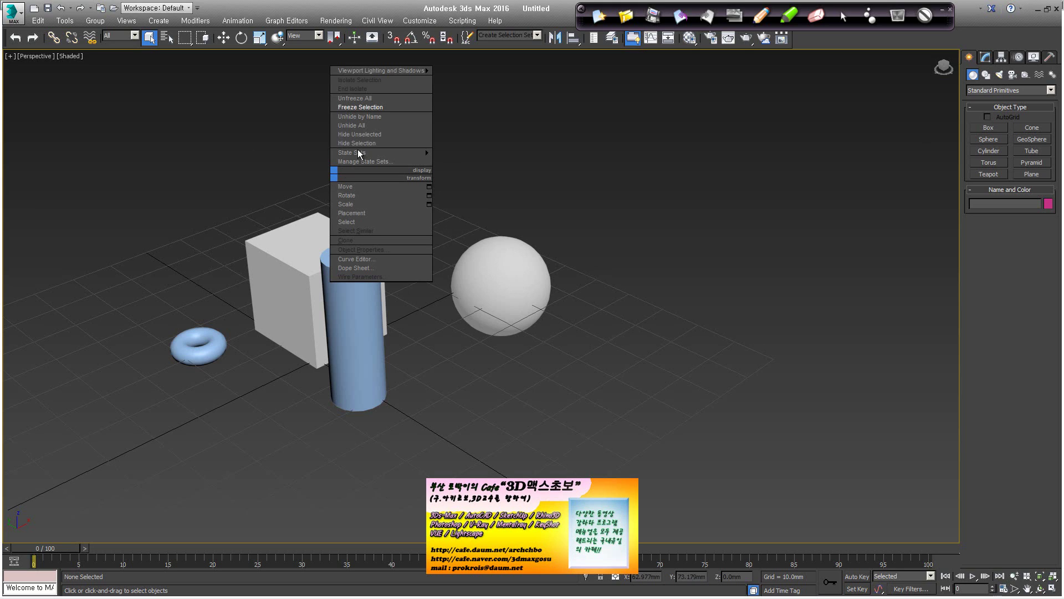
{"action": "left_click", "coordinate": [394, 99]}
{"action": "left_click", "coordinate": [288, 283]}
{"action": "left_click", "coordinate": [476, 286]}
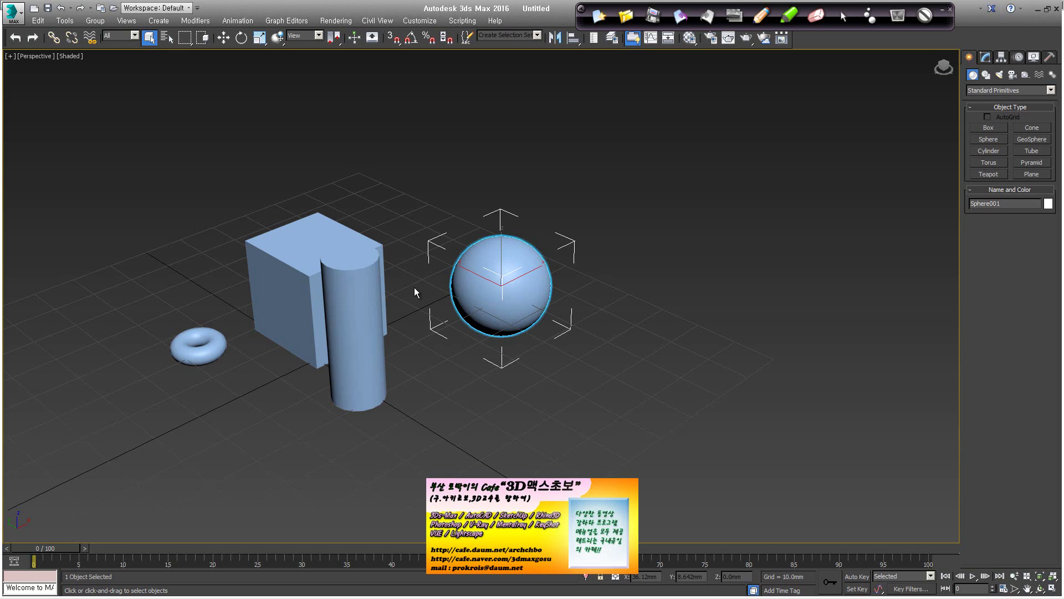
- Select the box and hide it with Hide Selection
{"action": "left_click", "coordinate": [338, 223]}
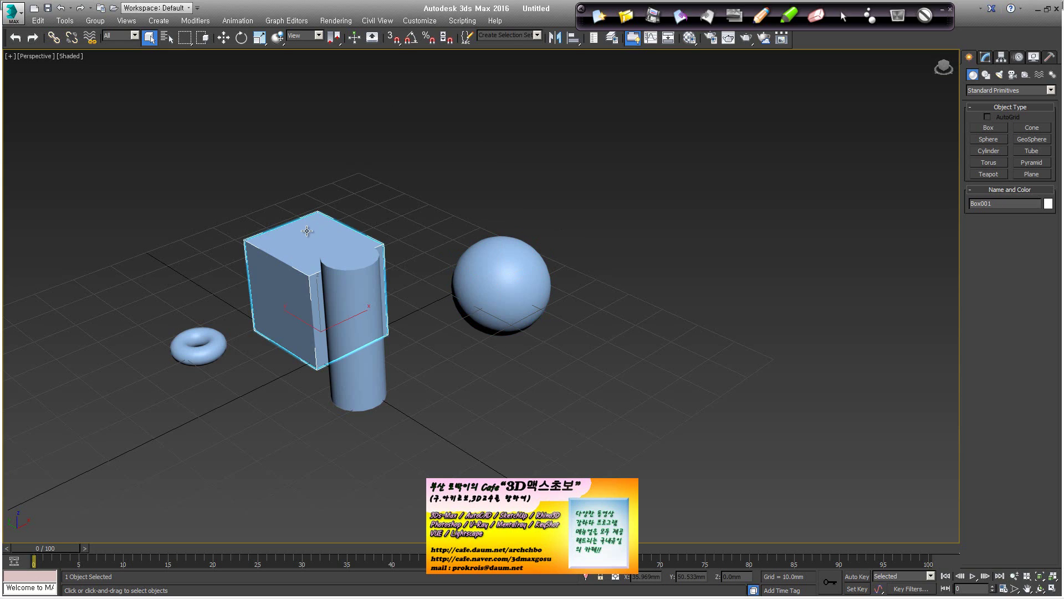
{"action": "right_click", "coordinate": [308, 228]}
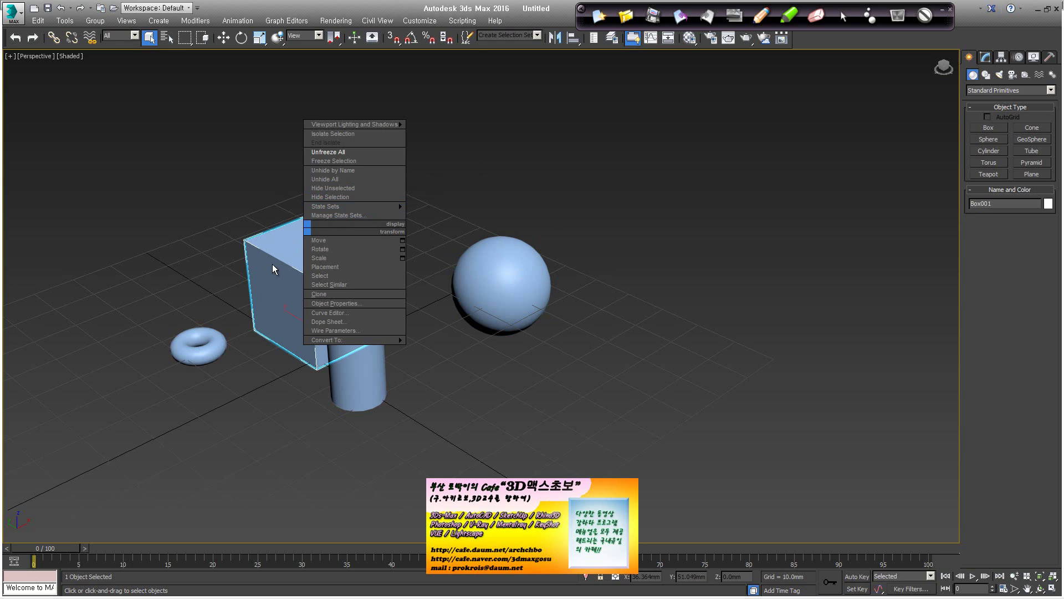
{"action": "left_click", "coordinate": [333, 198]}
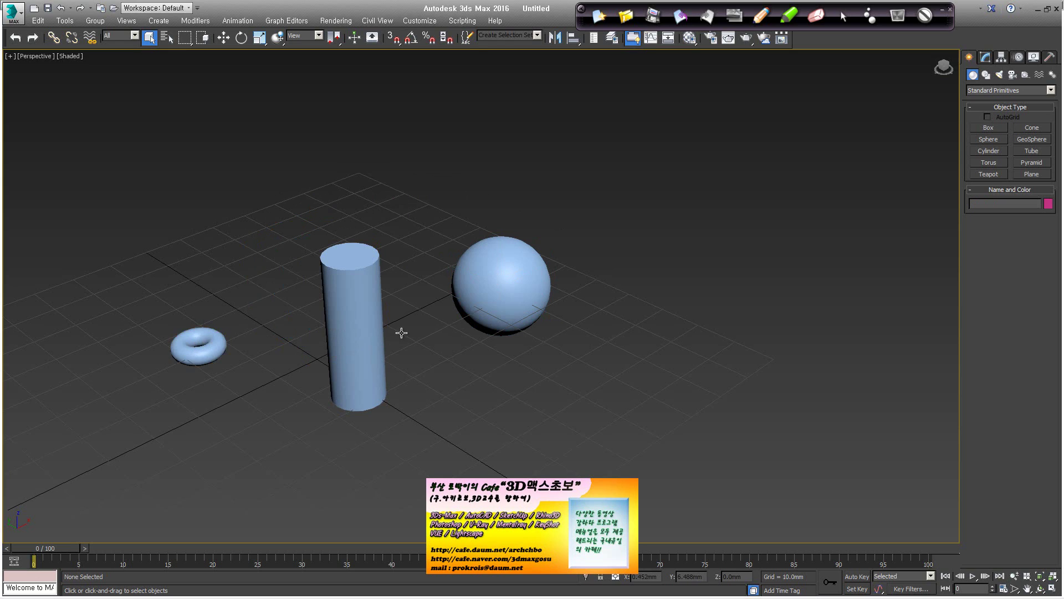
- Hide the sphere as well, and bring all hidden objects back with Unhide All
{"action": "left_click", "coordinate": [467, 270]}
{"action": "right_click", "coordinate": [470, 264]}
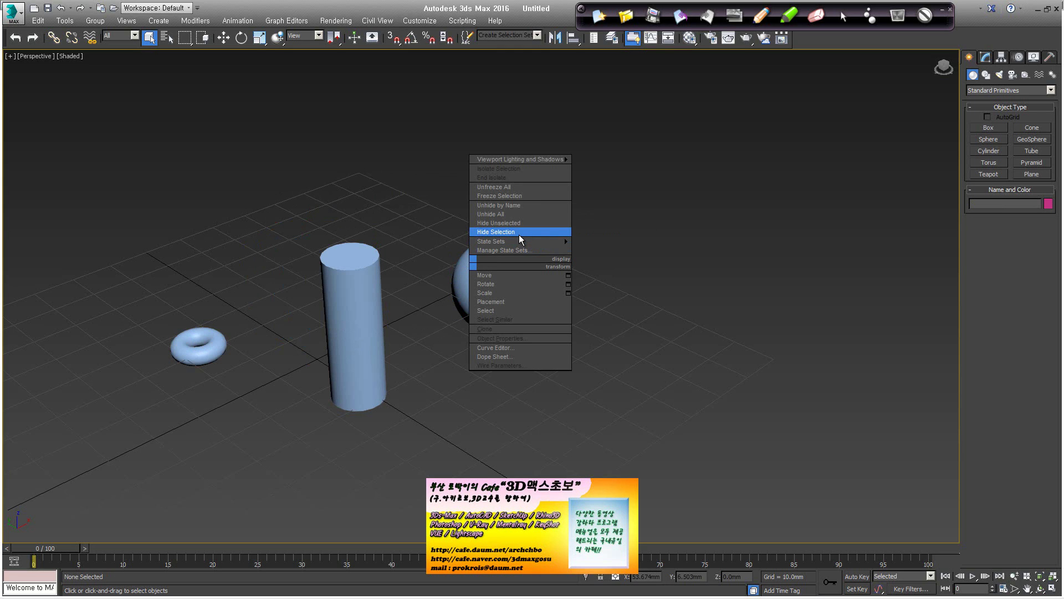
{"action": "left_click", "coordinate": [519, 235]}
{"action": "left_click", "coordinate": [499, 261]}
{"action": "right_click", "coordinate": [507, 254]}
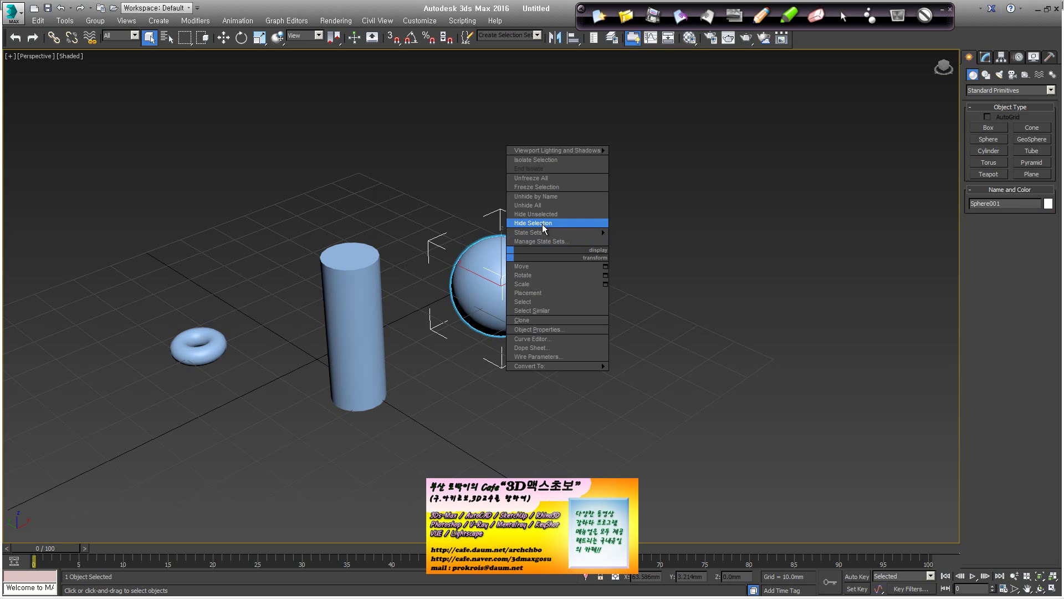
{"action": "left_click", "coordinate": [543, 223]}
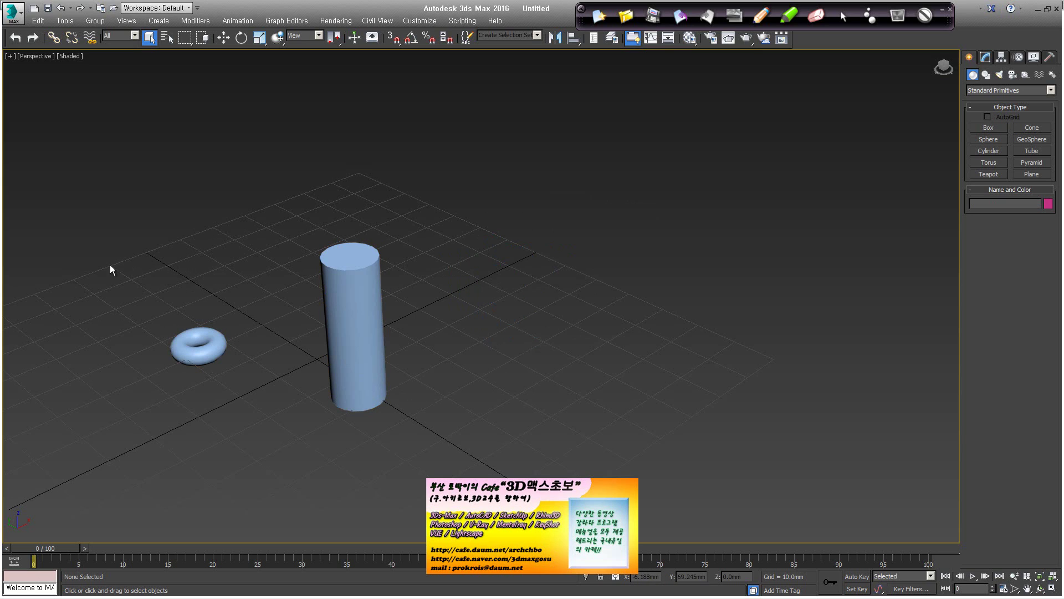
{"action": "right_click", "coordinate": [121, 281]}
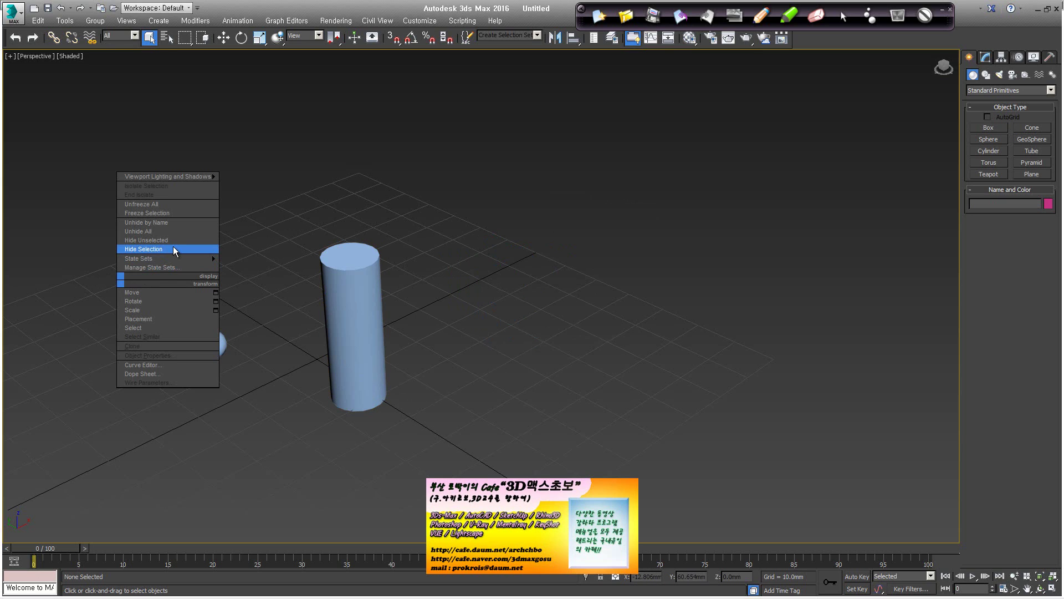
{"action": "left_click", "coordinate": [165, 231]}
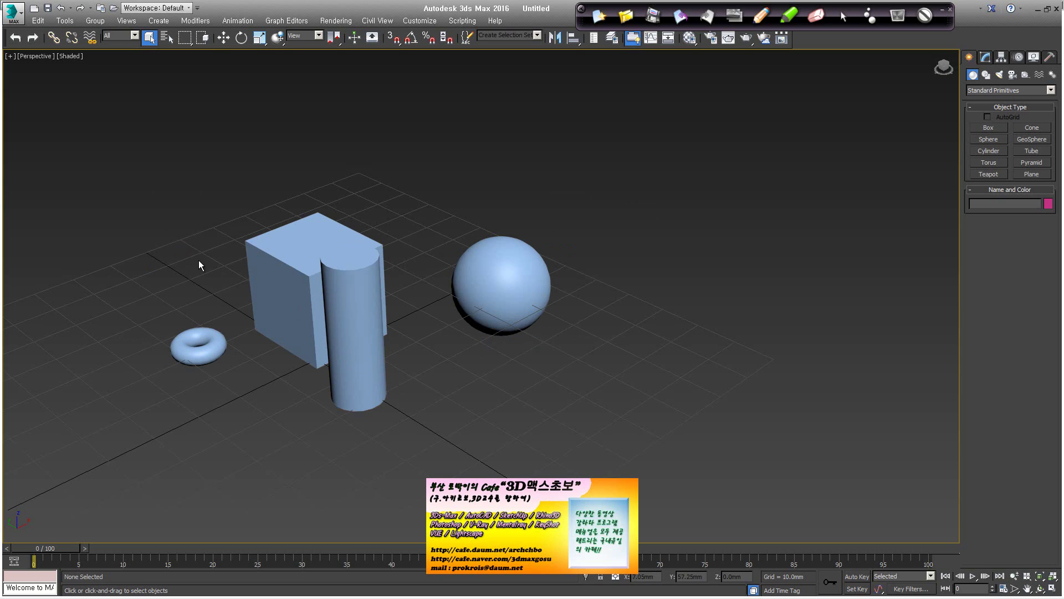
- Handwrite a bracketed list of the terms Isolate, Freeze and Hide in the empty area above the sphere
{"action": "left_click", "coordinate": [760, 16]}
{"action": "mouse_move", "coordinate": [613, 92]}
{"action": "left_mouse_down"}
{"action": "mouse_move", "coordinate": [591, 92]}
{"action": "mouse_move", "coordinate": [586, 244]}
{"action": "mouse_move", "coordinate": [609, 234]}
{"action": "left_mouse_up"}
{"action": "mouse_move", "coordinate": [629, 74]}
{"action": "left_mouse_down"}
{"action": "mouse_move", "coordinate": [648, 100]}
{"action": "mouse_move", "coordinate": [674, 100]}
{"action": "mouse_move", "coordinate": [684, 83]}
{"action": "mouse_move", "coordinate": [666, 109]}
{"action": "left_mouse_up"}
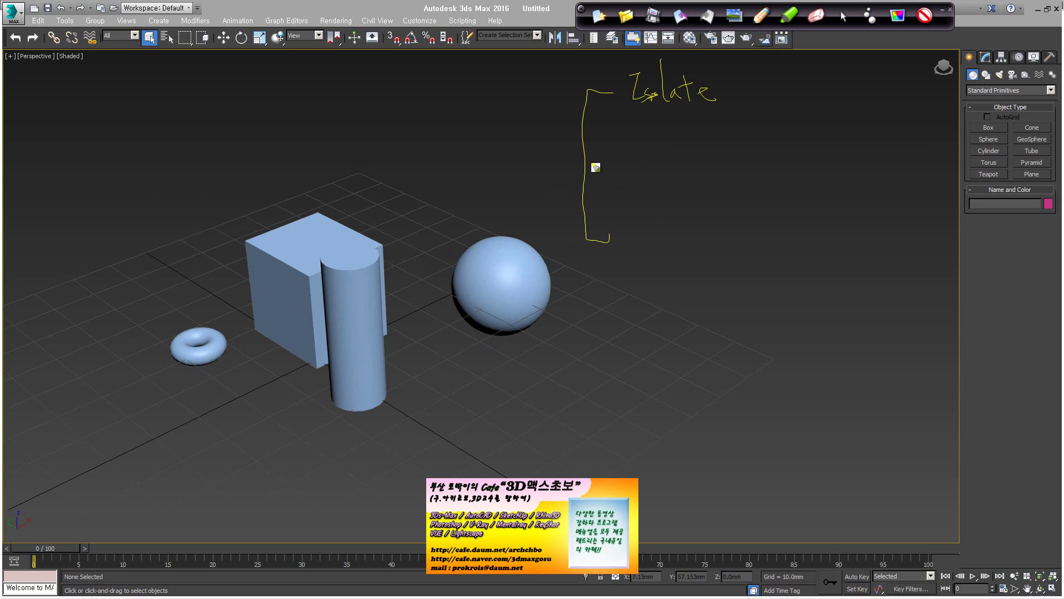
{"action": "left_click_drag", "start_coordinate": [594, 162], "coordinate": [628, 169]}
{"action": "left_click_drag", "start_coordinate": [623, 153], "coordinate": [647, 148]}
{"action": "left_click_drag", "start_coordinate": [647, 160], "coordinate": [732, 165]}
{"action": "left_click", "coordinate": [628, 218]}
{"action": "left_click_drag", "start_coordinate": [628, 215], "coordinate": [628, 244]}
{"action": "left_click_drag", "start_coordinate": [628, 231], "coordinate": [643, 227]}
{"action": "mouse_move", "coordinate": [643, 214]}
{"action": "left_mouse_down"}
{"action": "mouse_move", "coordinate": [644, 250]}
{"action": "mouse_move", "coordinate": [654, 245]}
{"action": "left_mouse_up"}
{"action": "mouse_move", "coordinate": [671, 228]}
{"action": "left_mouse_down"}
{"action": "mouse_move", "coordinate": [672, 202]}
{"action": "mouse_move", "coordinate": [712, 243]}
{"action": "left_mouse_up"}
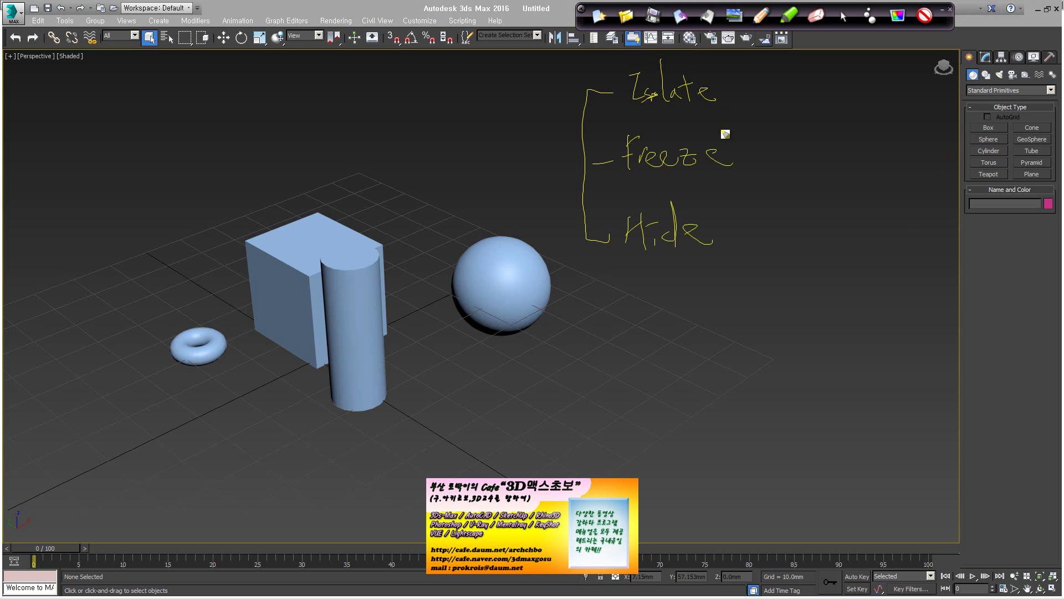
- Annotate Isolate with a handwritten definition, a double arrow to "Un" and a circle, and mark the isolate toggle in the status bar
{"action": "left_click", "coordinate": [732, 83]}
{"action": "left_click", "coordinate": [733, 94]}
{"action": "mouse_move", "coordinate": [749, 89]}
{"action": "left_mouse_down"}
{"action": "mouse_move", "coordinate": [770, 83]}
{"action": "mouse_move", "coordinate": [775, 101]}
{"action": "mouse_move", "coordinate": [820, 85]}
{"action": "mouse_move", "coordinate": [856, 91]}
{"action": "left_mouse_up"}
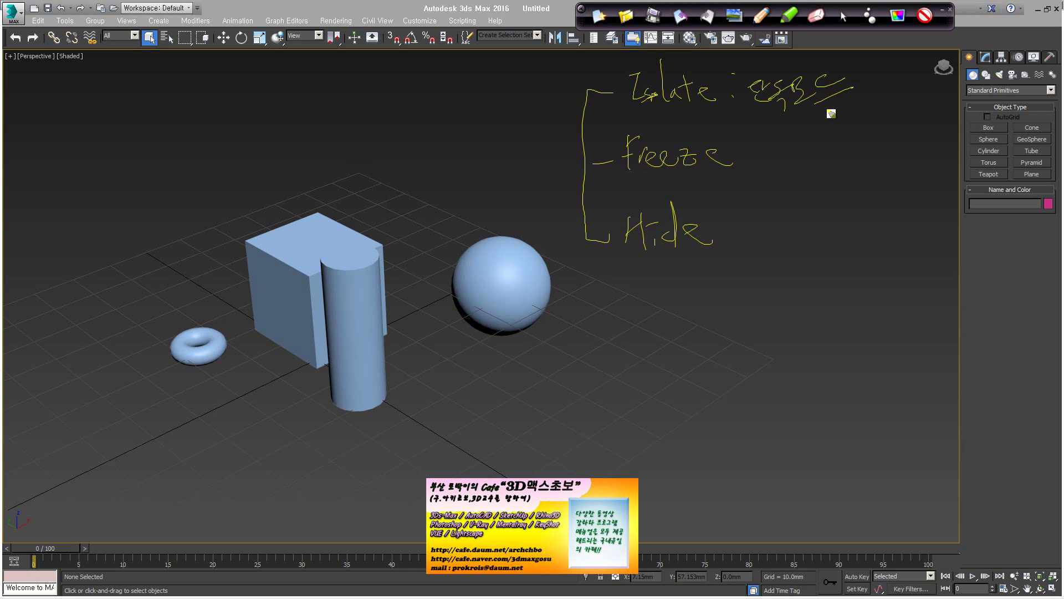
{"action": "left_click_drag", "start_coordinate": [779, 78], "coordinate": [792, 83]}
{"action": "mouse_move", "coordinate": [760, 114]}
{"action": "left_mouse_down"}
{"action": "mouse_move", "coordinate": [776, 119]}
{"action": "mouse_move", "coordinate": [724, 127]}
{"action": "mouse_move", "coordinate": [829, 133]}
{"action": "left_mouse_up"}
{"action": "mouse_move", "coordinate": [694, 113]}
{"action": "left_mouse_down"}
{"action": "mouse_move", "coordinate": [601, 76]}
{"action": "mouse_move", "coordinate": [714, 118]}
{"action": "left_mouse_up"}
{"action": "left_click_drag", "start_coordinate": [564, 575], "coordinate": [590, 576]}
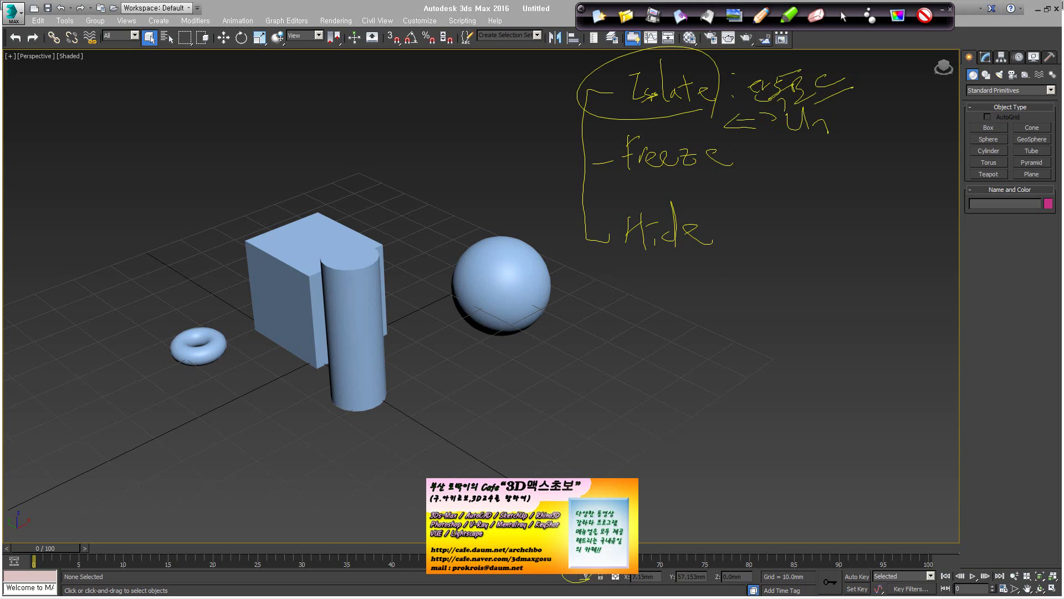
- Handwrite a double arrow from Freeze to "unfreeze" and a short Korean description beneath it
{"action": "left_click_drag", "start_coordinate": [731, 160], "coordinate": [753, 161]}
{"action": "left_click", "coordinate": [767, 154]}
{"action": "left_click_drag", "start_coordinate": [688, 182], "coordinate": [739, 197]}
{"action": "mouse_move", "coordinate": [780, 152]}
{"action": "left_mouse_down"}
{"action": "mouse_move", "coordinate": [846, 171]}
{"action": "mouse_move", "coordinate": [867, 158]}
{"action": "mouse_move", "coordinate": [917, 166]}
{"action": "mouse_move", "coordinate": [978, 155]}
{"action": "left_mouse_up"}
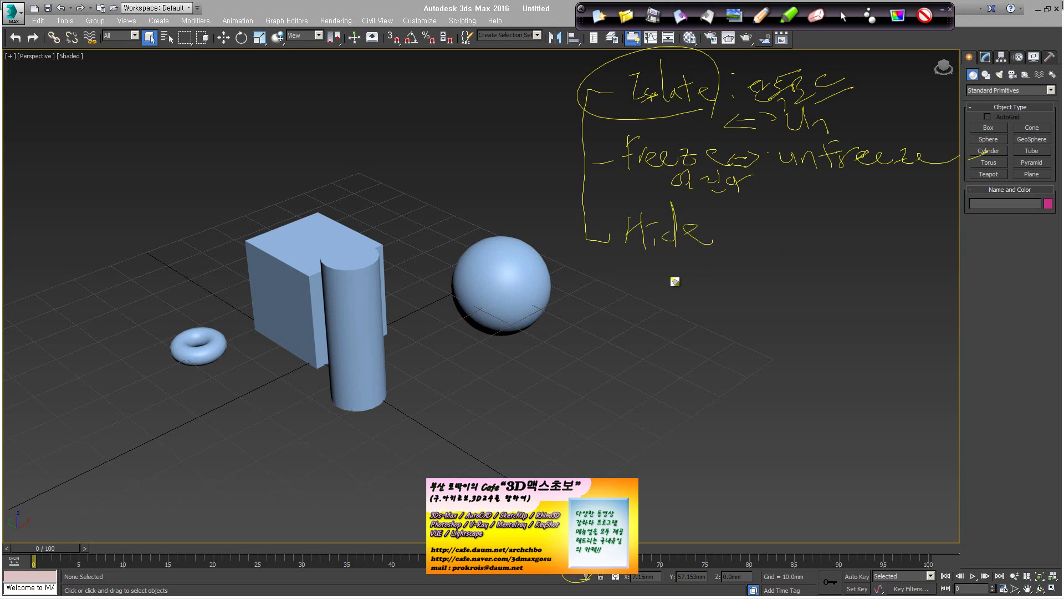
- Handwrite a Korean description under Hide, and add the Korean word for object beneath Isolate, Freeze and Hide
{"action": "left_click_drag", "start_coordinate": [665, 270], "coordinate": [673, 283]}
{"action": "mouse_move", "coordinate": [681, 266]}
{"action": "left_mouse_down"}
{"action": "mouse_move", "coordinate": [703, 252]}
{"action": "mouse_move", "coordinate": [718, 280]}
{"action": "mouse_move", "coordinate": [741, 288]}
{"action": "mouse_move", "coordinate": [770, 268]}
{"action": "mouse_move", "coordinate": [784, 287]}
{"action": "left_mouse_up"}
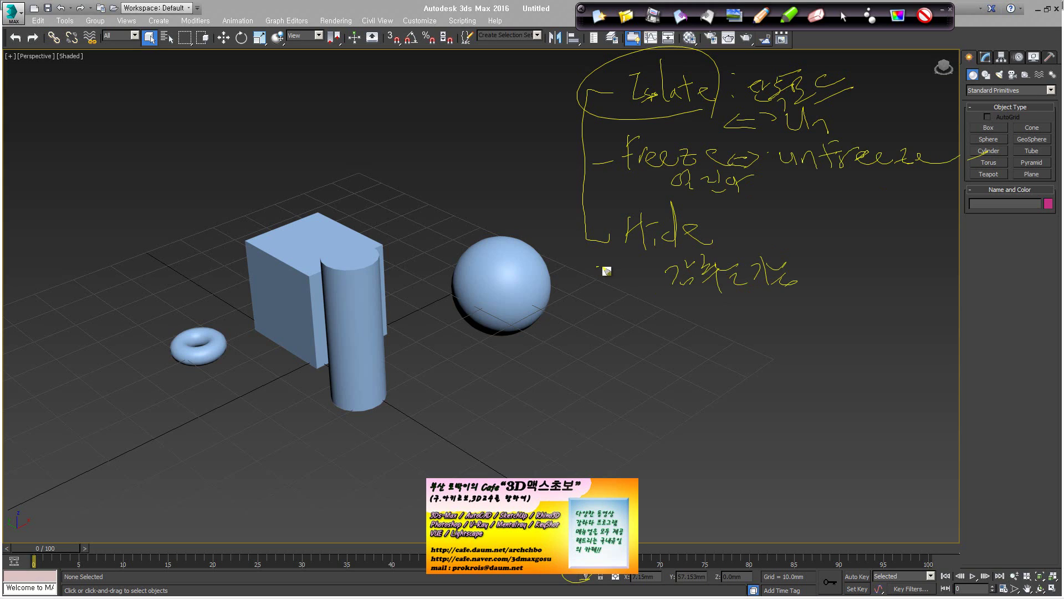
{"action": "left_click_drag", "start_coordinate": [598, 267], "coordinate": [662, 274]}
{"action": "mouse_move", "coordinate": [614, 173]}
{"action": "left_mouse_down"}
{"action": "mouse_move", "coordinate": [632, 201]}
{"action": "mouse_move", "coordinate": [655, 183]}
{"action": "left_mouse_up"}
{"action": "left_click_drag", "start_coordinate": [635, 131], "coordinate": [699, 134]}
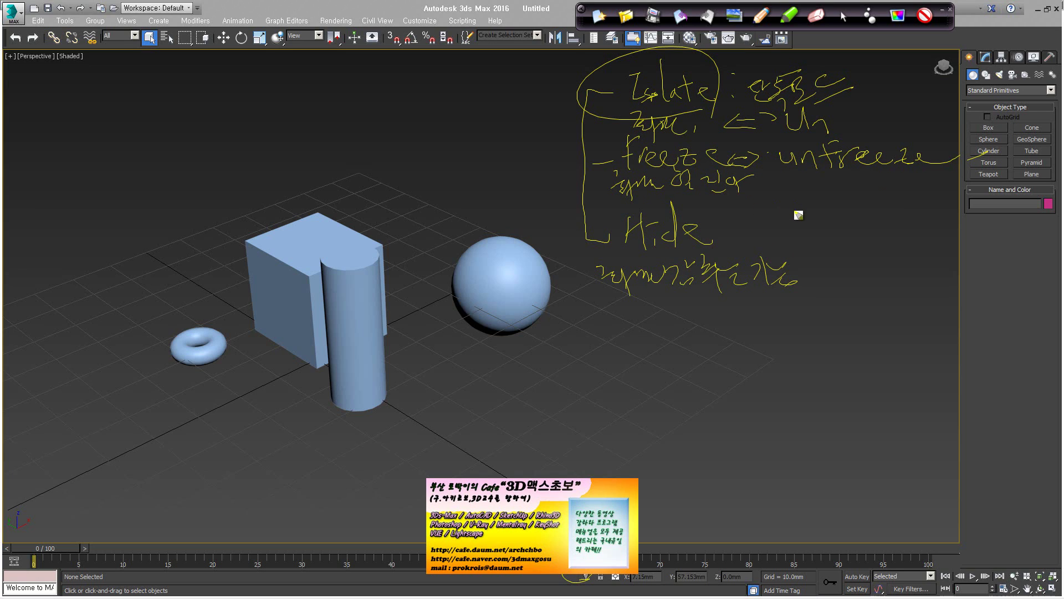
- Handwrite one more note beside Hide, clear all screen notes and return to the normal pointer
{"action": "left_click_drag", "start_coordinate": [731, 229], "coordinate": [949, 212]}
{"action": "mouse_move", "coordinate": [1000, 197]}
{"action": "left_mouse_down"}
{"action": "mouse_move", "coordinate": [1011, 204]}
{"action": "mouse_move", "coordinate": [1009, 189]}
{"action": "left_mouse_up"}
{"action": "left_click", "coordinate": [598, 16]}
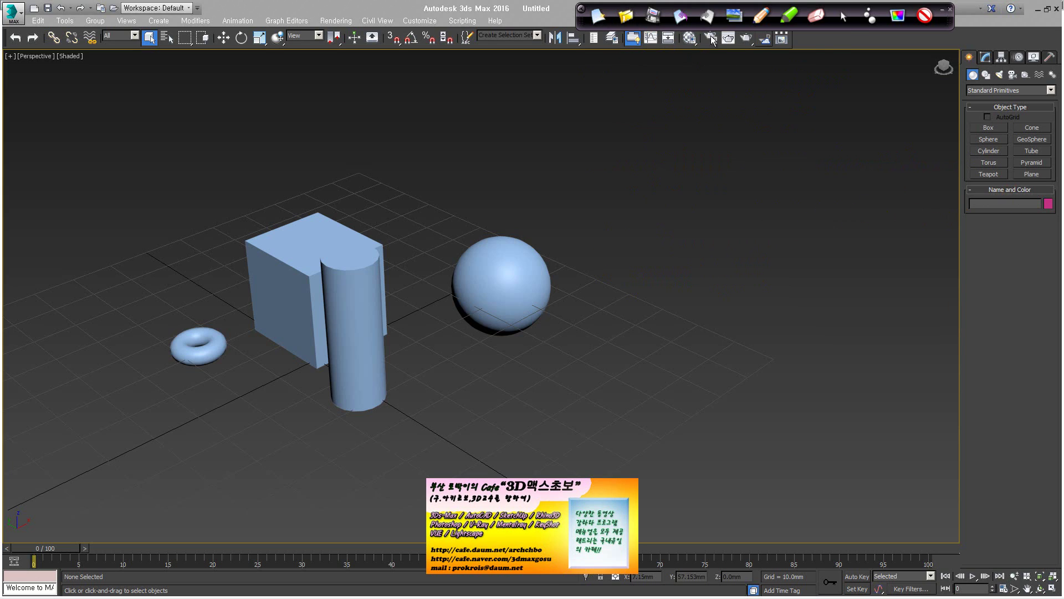
{"action": "left_click", "coordinate": [843, 16]}
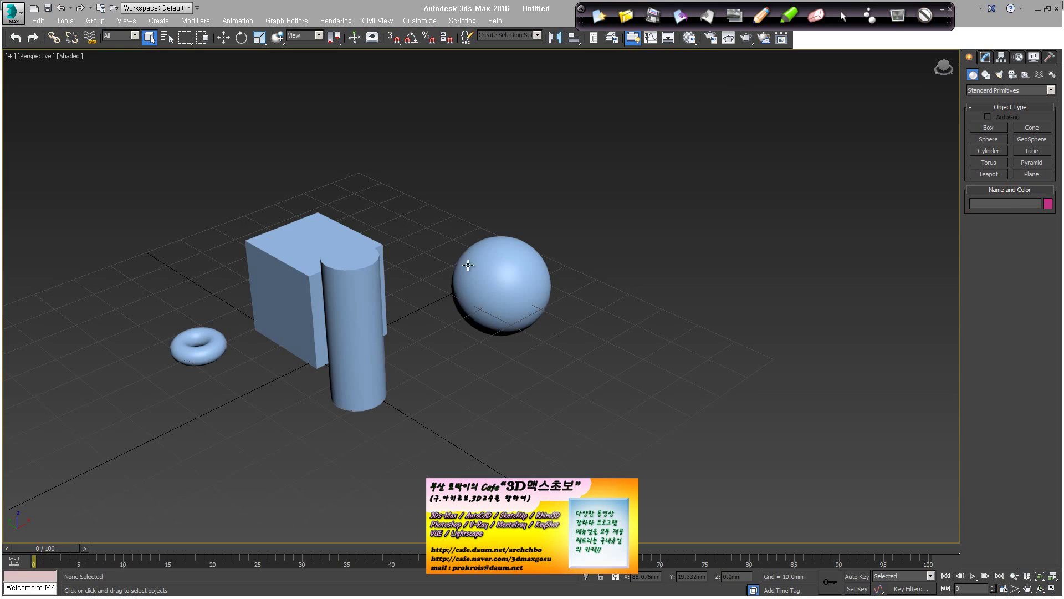
- Select the torus, box and cylinder together with a selection window and hide them
{"action": "left_click", "coordinate": [298, 247]}
{"action": "right_click", "coordinate": [298, 246]}
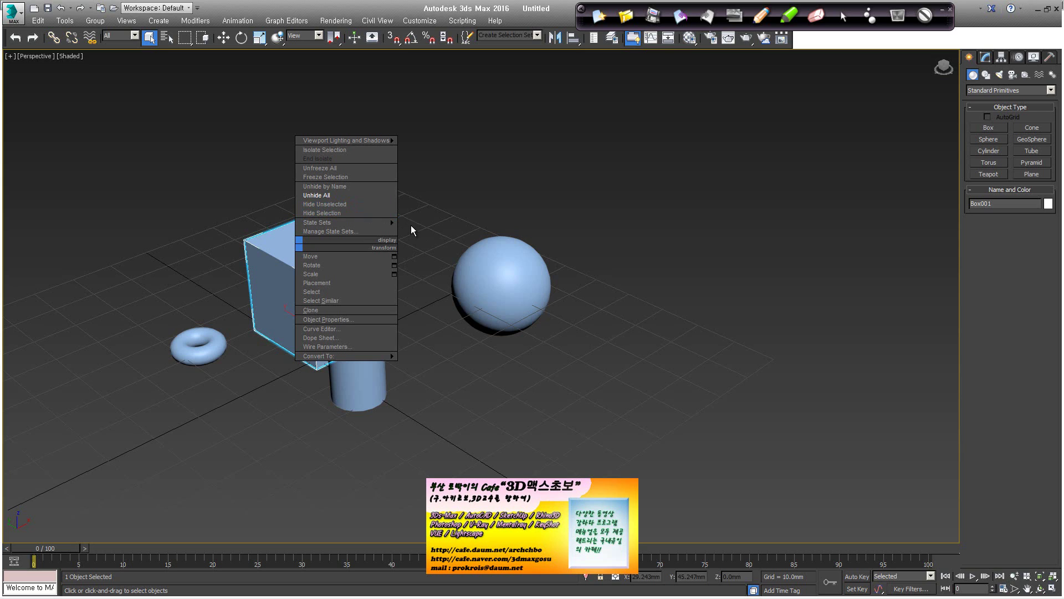
{"action": "left_click_drag", "start_coordinate": [453, 491], "coordinate": [308, 214]}
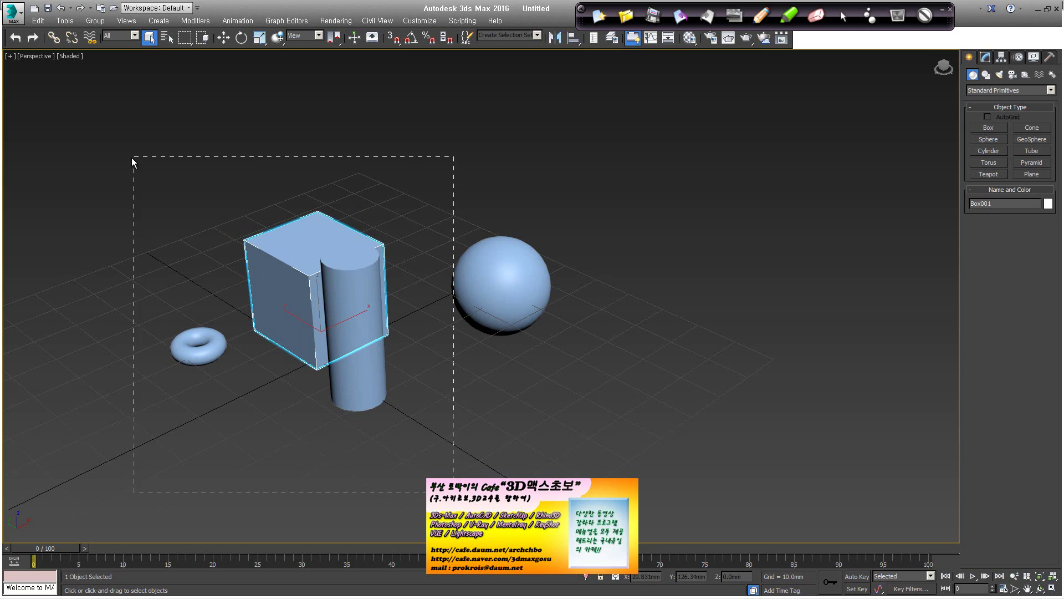
{"action": "left_click_drag", "start_coordinate": [133, 162], "coordinate": [133, 162]}
{"action": "right_click", "coordinate": [286, 215]}
{"action": "left_click", "coordinate": [358, 207]}
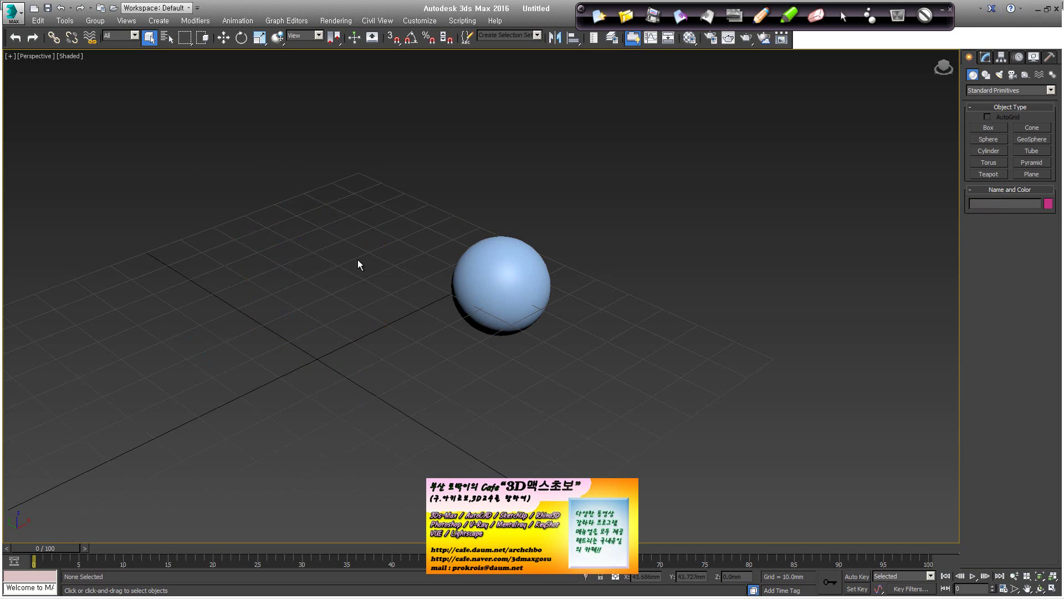
- Hide the remaining sphere with Hide Unselected, and restore every object with Unhide All
{"action": "right_click", "coordinate": [290, 255]}
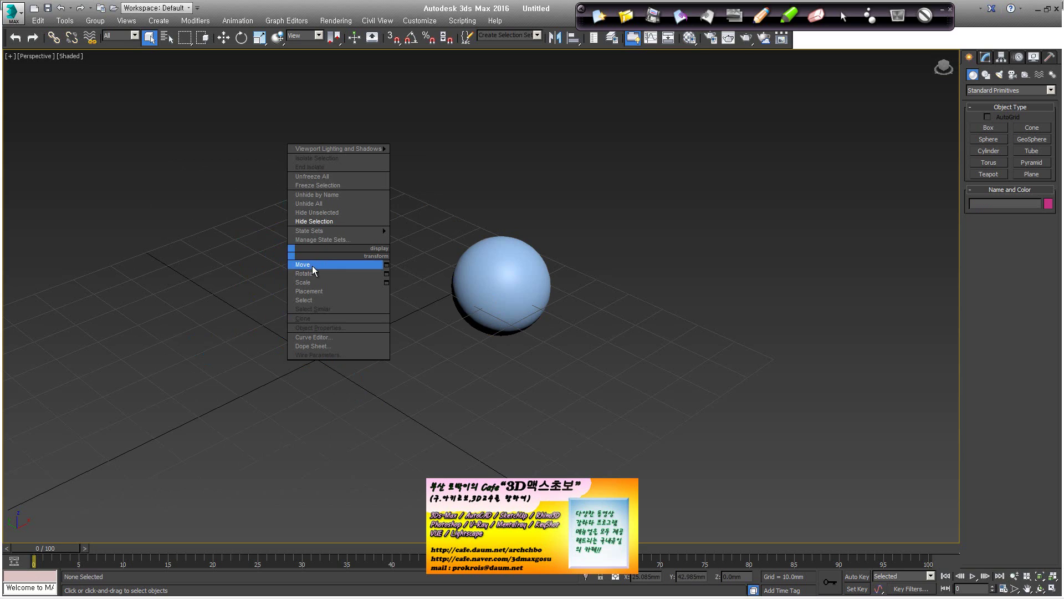
{"action": "left_click", "coordinate": [337, 213]}
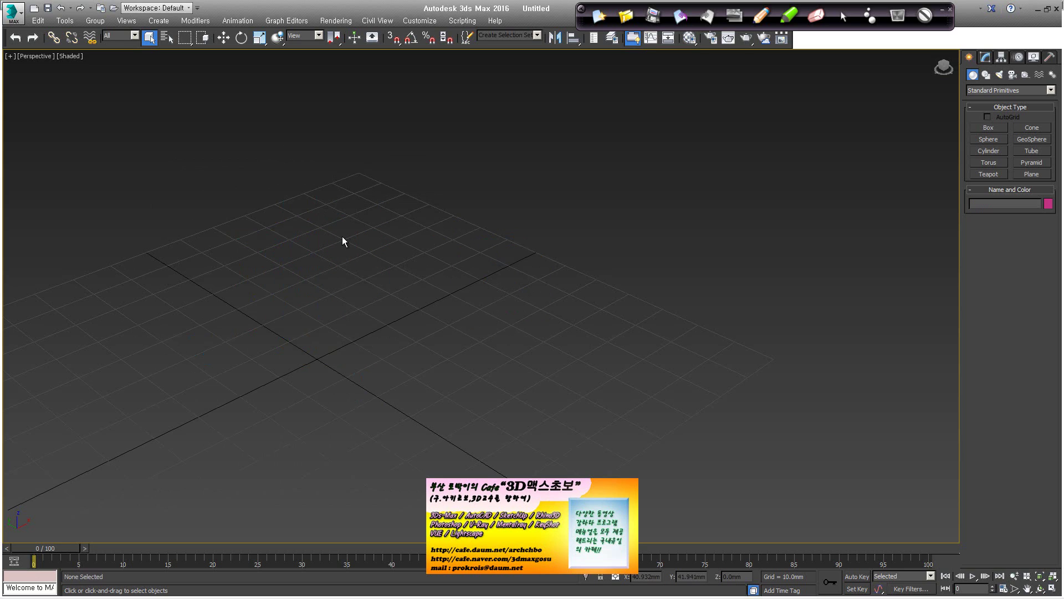
{"action": "right_click", "coordinate": [414, 300]}
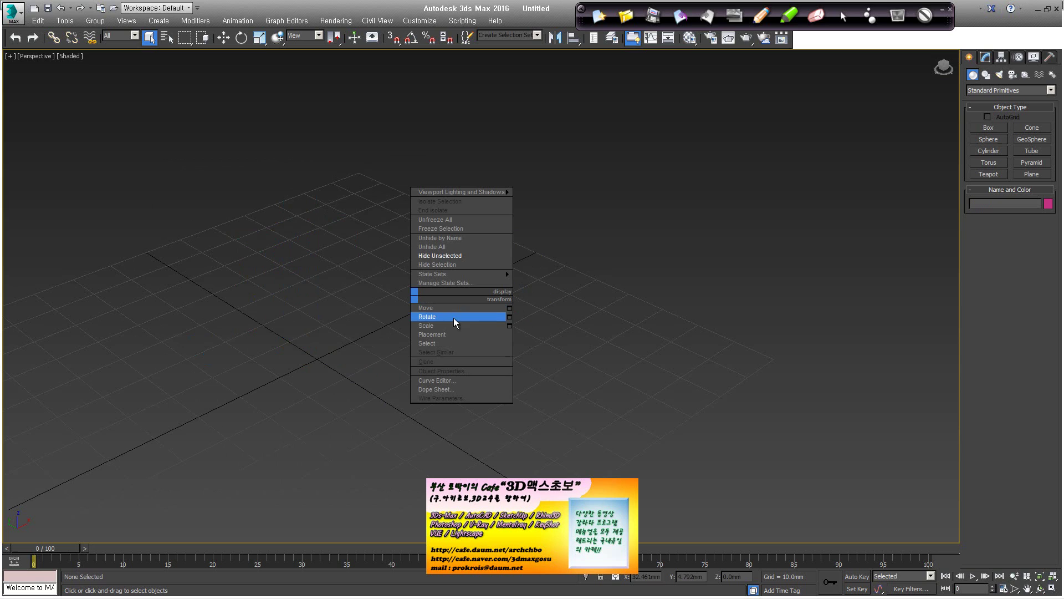
{"action": "left_click", "coordinate": [466, 246]}
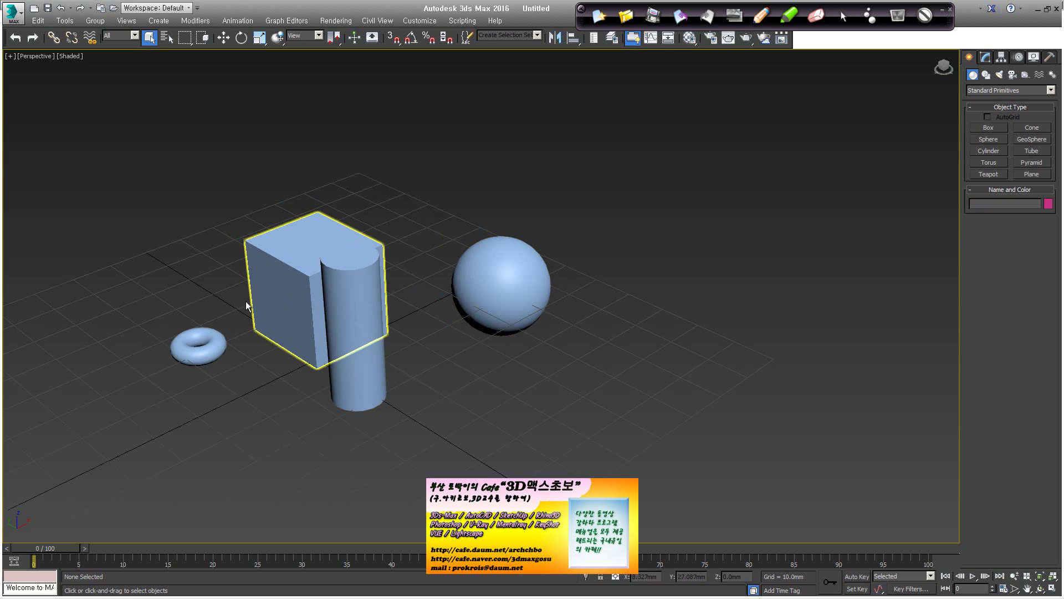
- Select all four primitives with a selection window and hide them with Hide Selection
{"action": "left_click", "coordinate": [321, 272]}
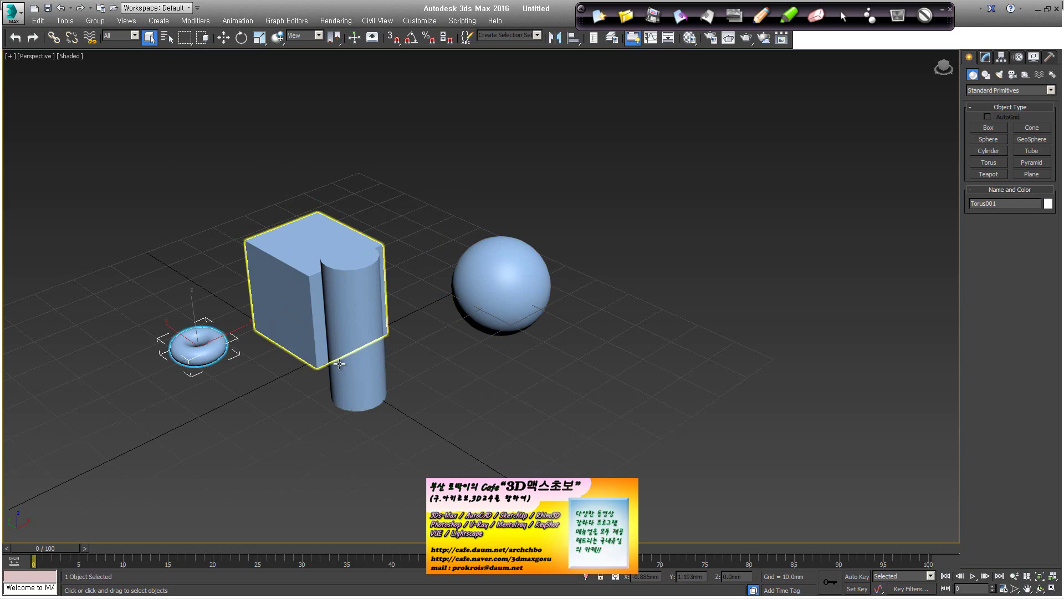
{"action": "left_click", "coordinate": [502, 305]}
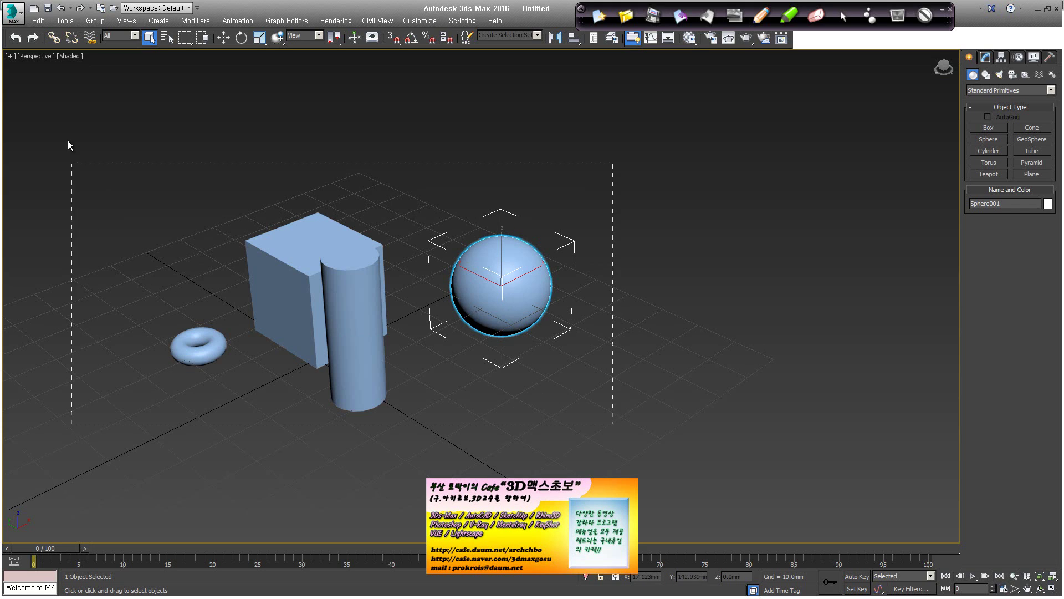
{"action": "left_click_drag", "start_coordinate": [68, 145], "coordinate": [70, 152]}
{"action": "right_click", "coordinate": [384, 232]}
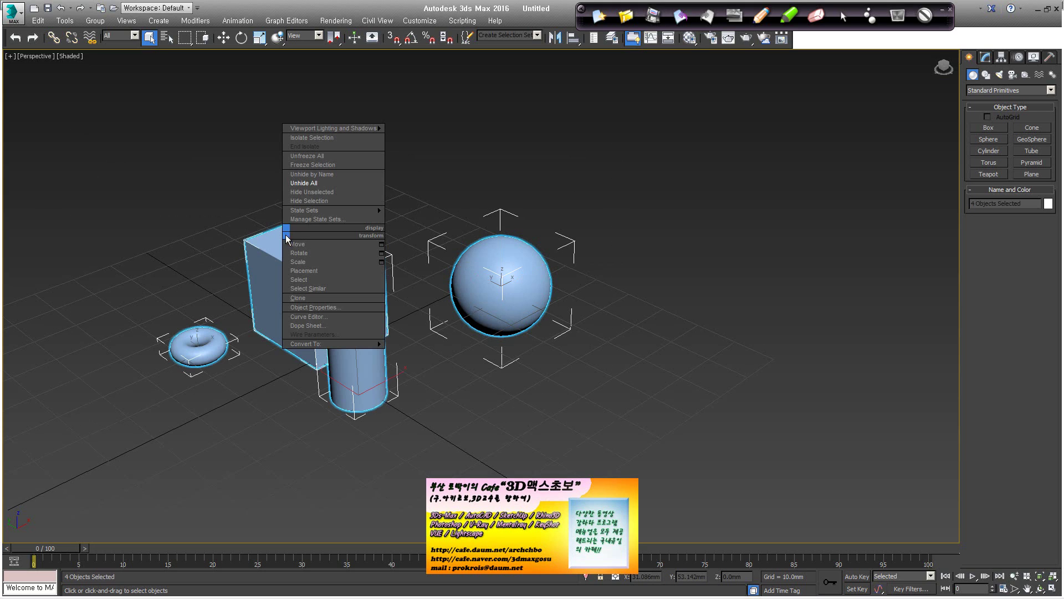
{"action": "left_click", "coordinate": [335, 200]}
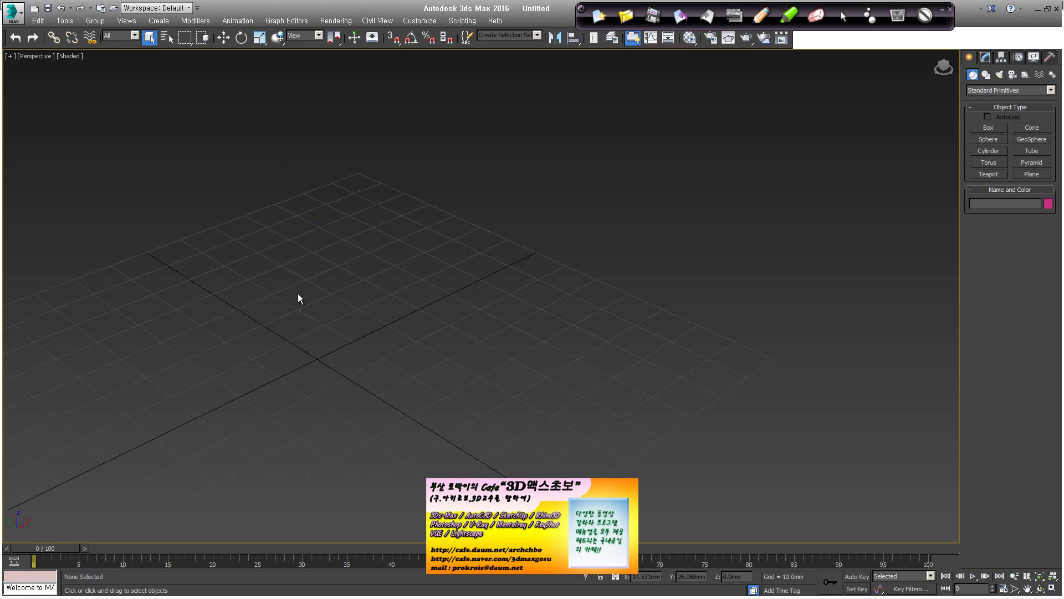
- Open the Display settings, view the Hide by Name object list and close it without hiding anything
{"action": "right_click", "coordinate": [396, 289]}
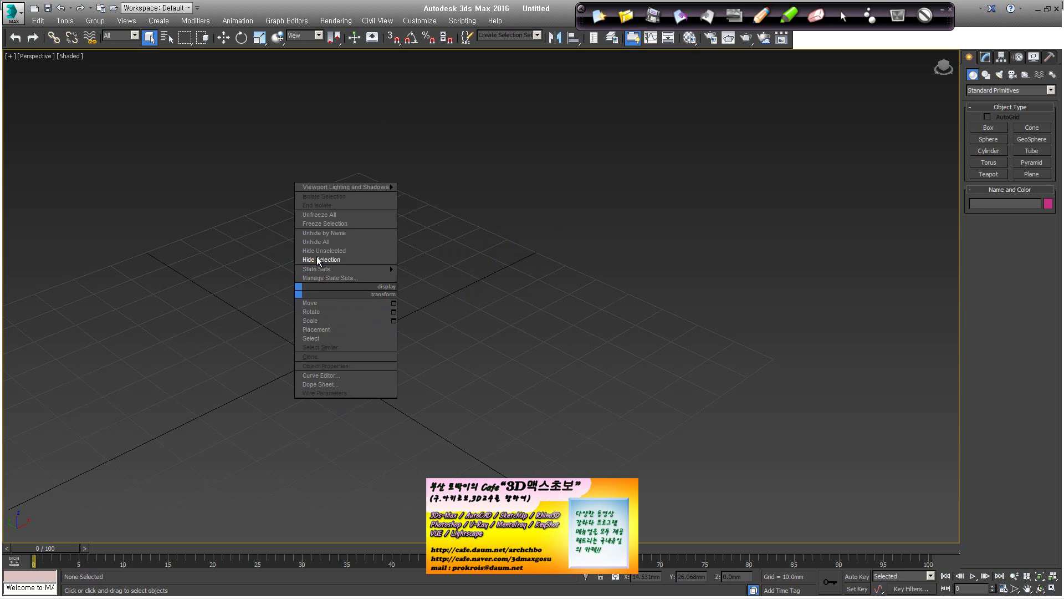
{"action": "left_click", "coordinate": [1038, 59]}
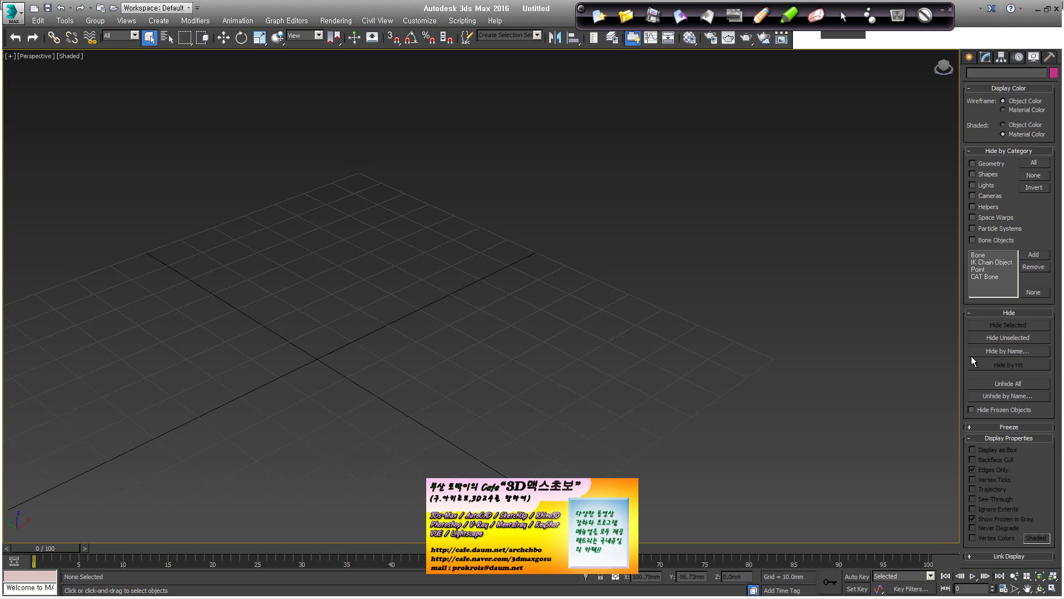
{"action": "left_click", "coordinate": [1016, 350]}
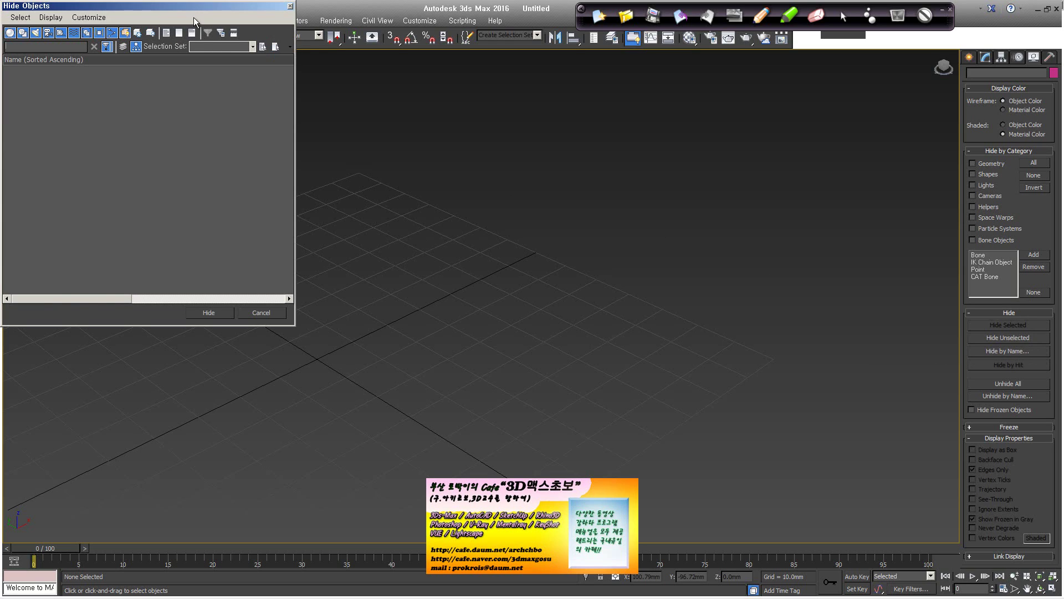
{"action": "left_click", "coordinate": [290, 6]}
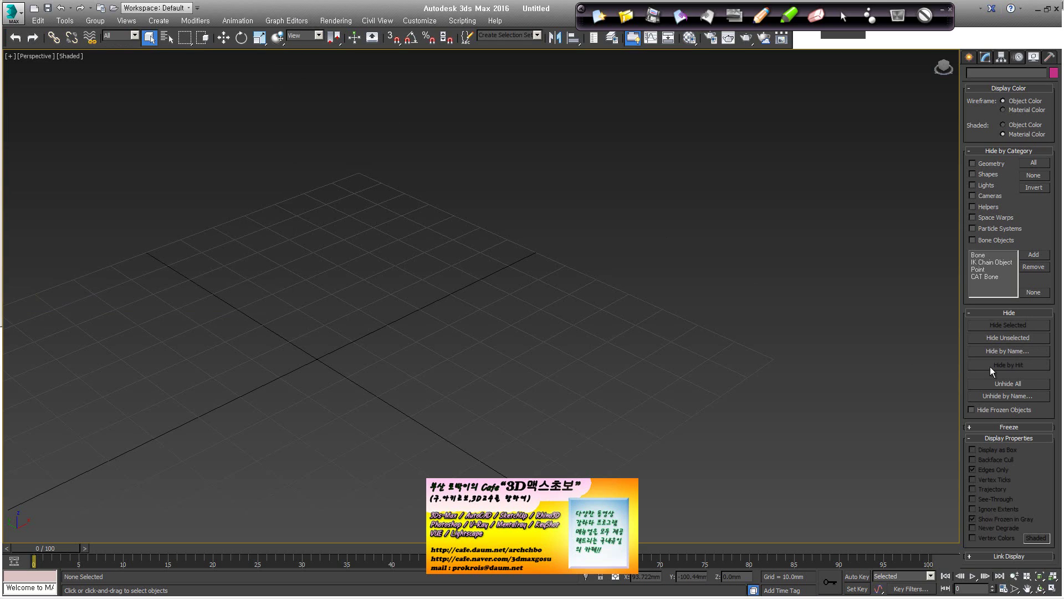
- Unhide Box001 with Unhide by Name, and restore the remaining primitives with Unhide All
{"action": "left_click", "coordinate": [1023, 398]}
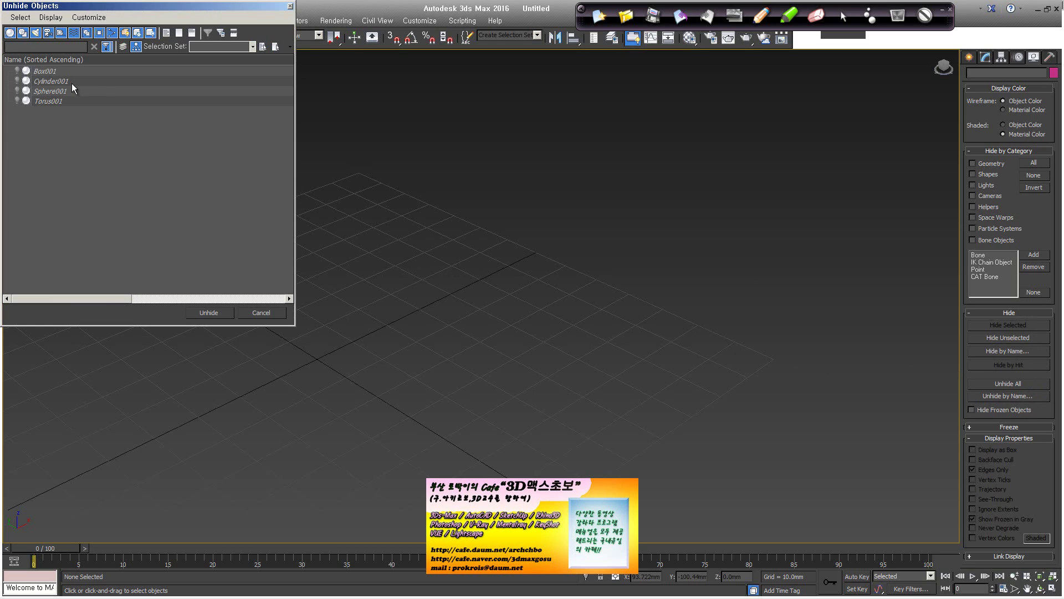
{"action": "left_click", "coordinate": [69, 71]}
{"action": "left_click", "coordinate": [208, 314]}
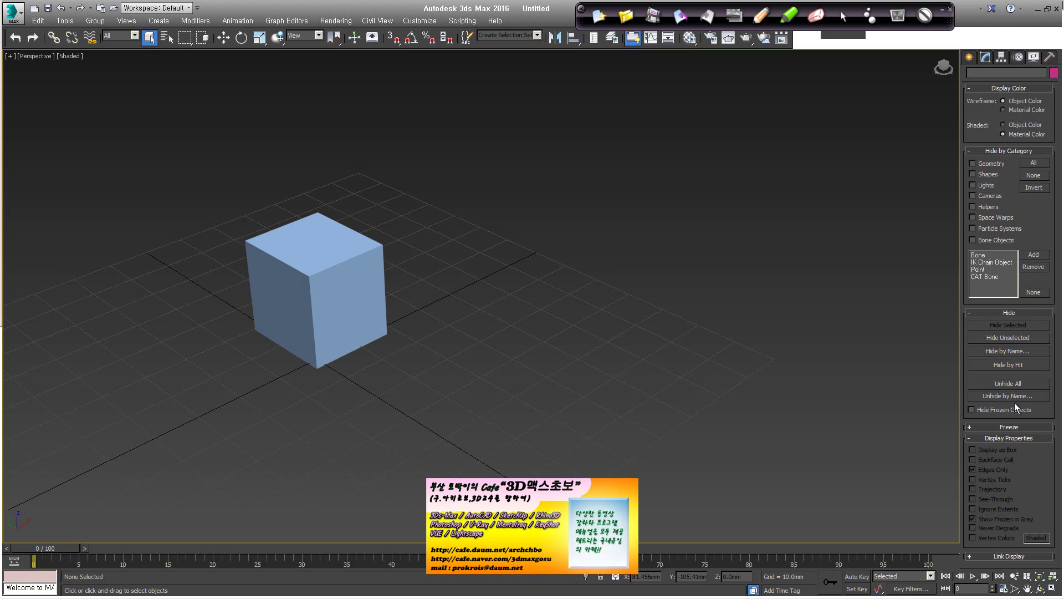
{"action": "right_click", "coordinate": [430, 247]}
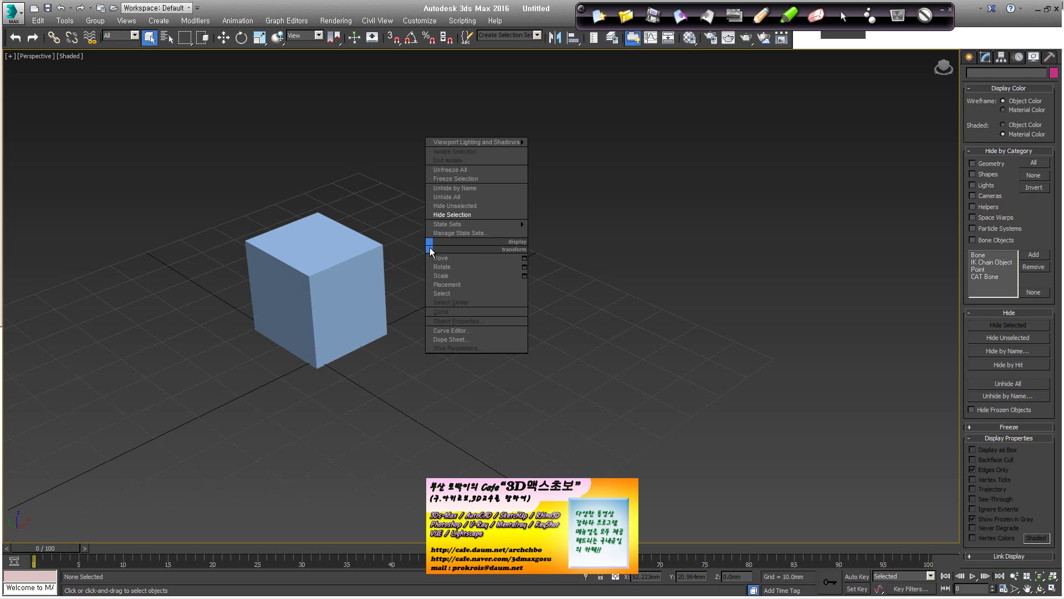
{"action": "left_click", "coordinate": [470, 204]}
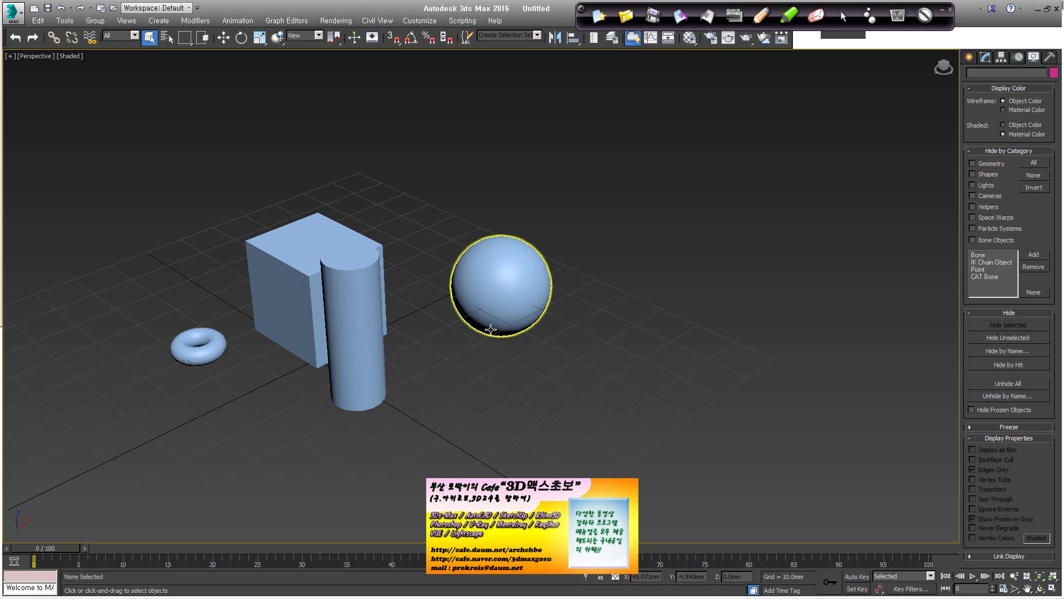
- Expand the Freeze settings, view the Freeze by Name object list without freezing anything, and return to the Standard Primitives creation tools
{"action": "left_click", "coordinate": [970, 58]}
{"action": "left_click", "coordinate": [1033, 57]}
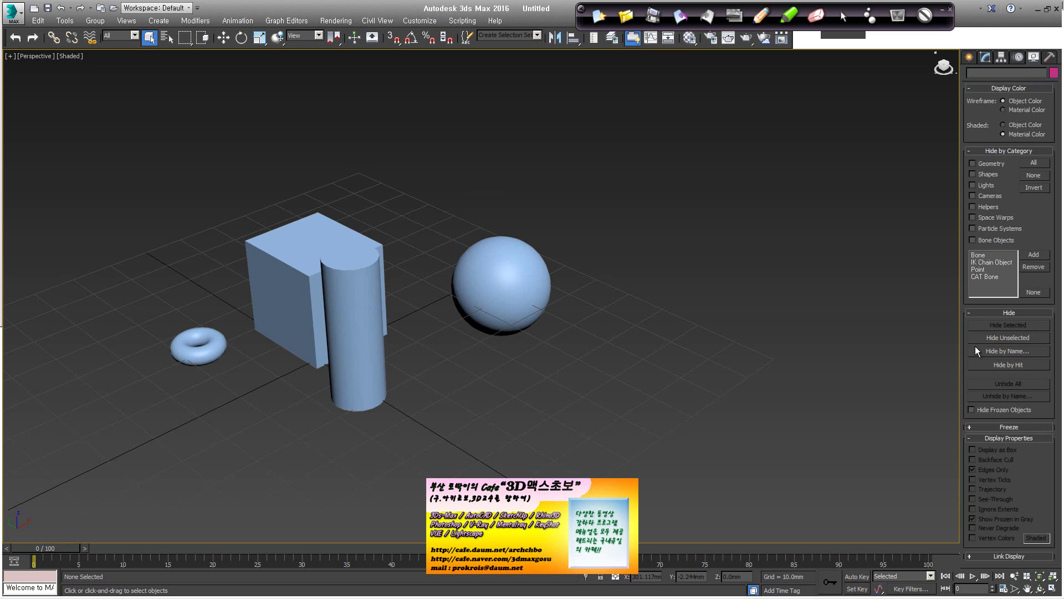
{"action": "key", "text": "shift+z"}
{"action": "key", "text": "shift+z"}
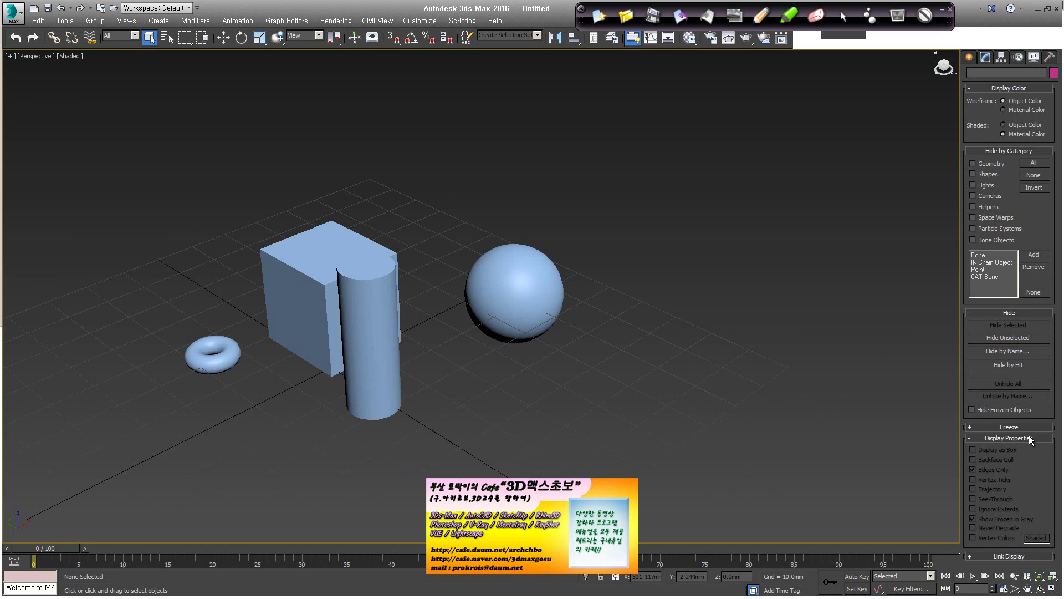
{"action": "left_click", "coordinate": [1008, 428]}
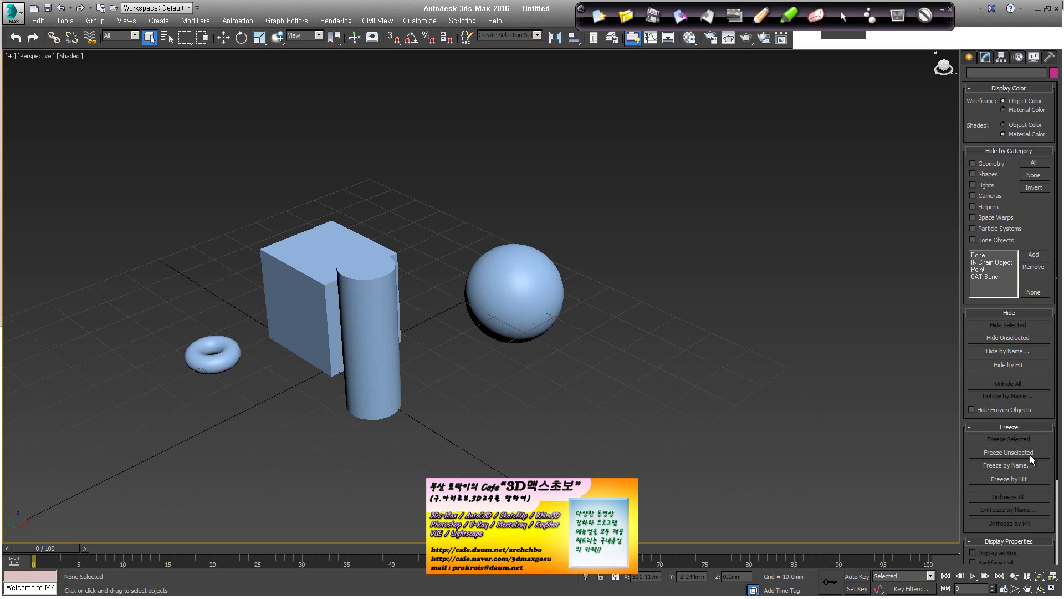
{"action": "left_click", "coordinate": [1032, 465]}
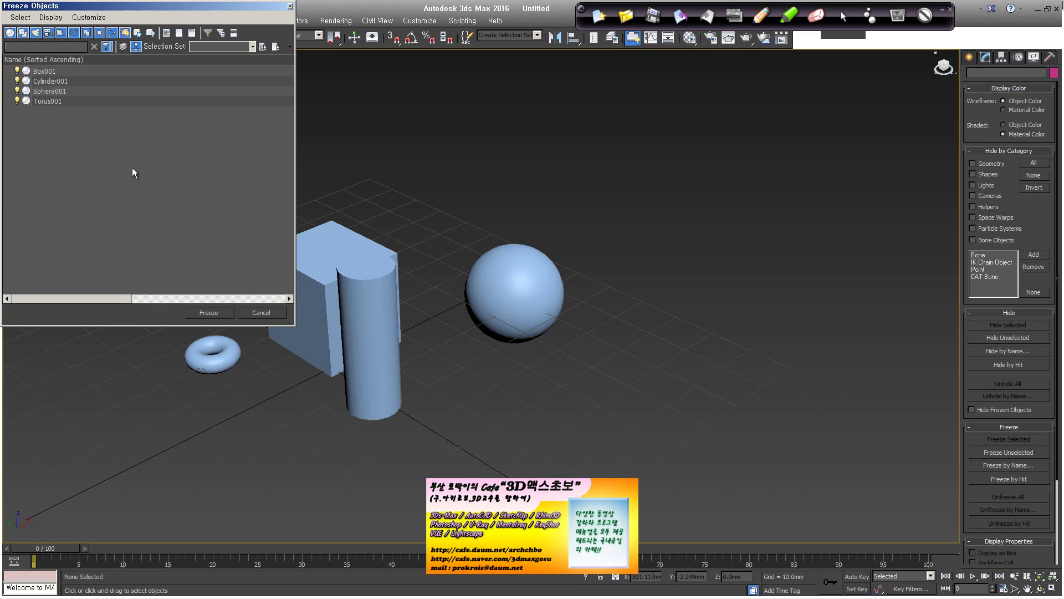
{"action": "left_click", "coordinate": [261, 314]}
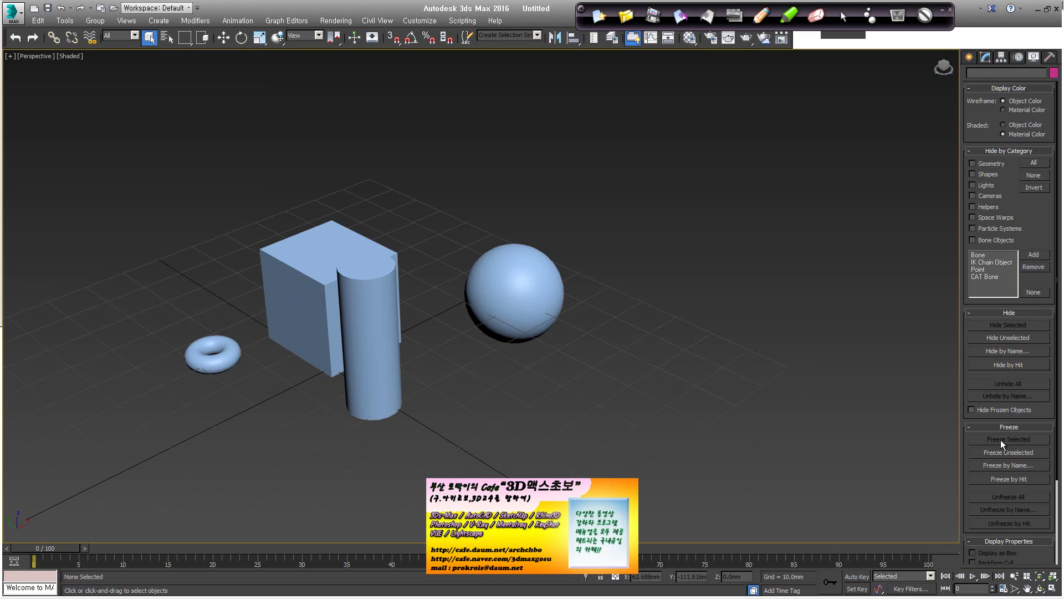
{"action": "left_click_drag", "start_coordinate": [1055, 513], "coordinate": [1046, 261]}
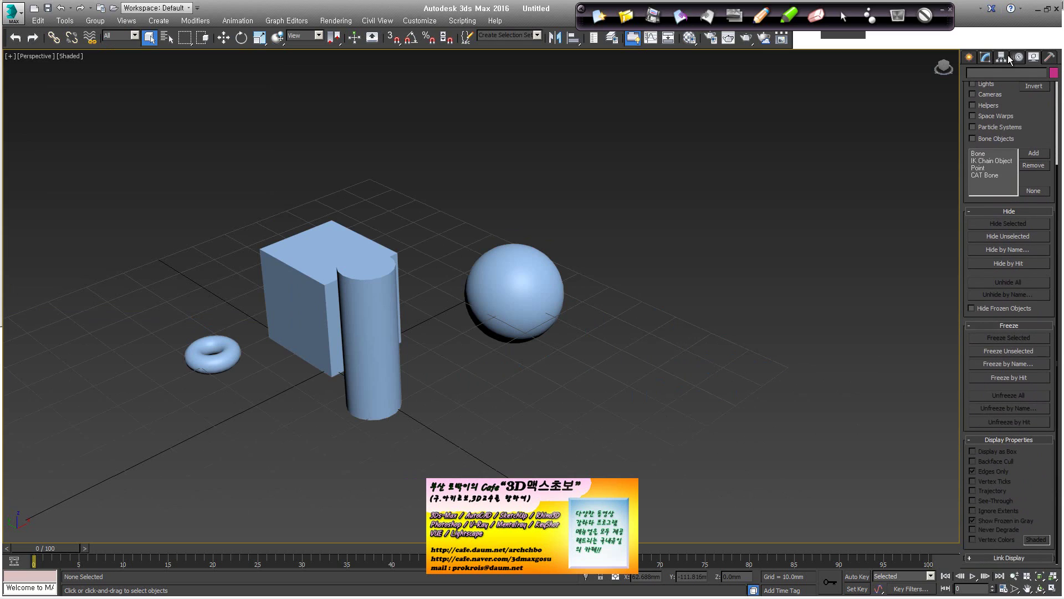
{"action": "left_click", "coordinate": [971, 57]}
- Select the cylinder in front of the box and examine its Convert To options
{"action": "right_click", "coordinate": [225, 231]}
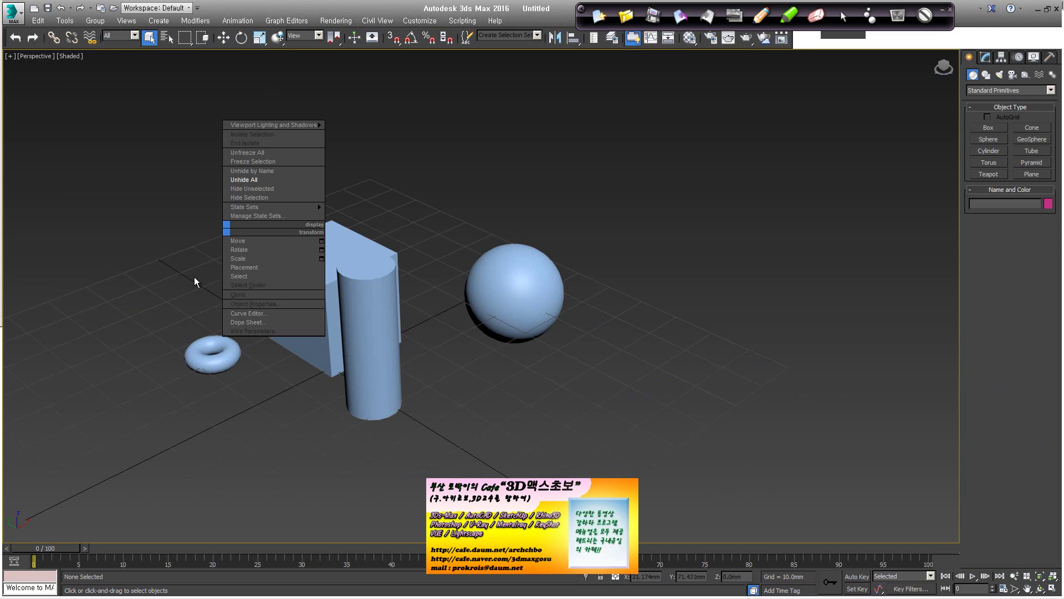
{"action": "left_click", "coordinate": [166, 263]}
{"action": "right_click", "coordinate": [225, 220]}
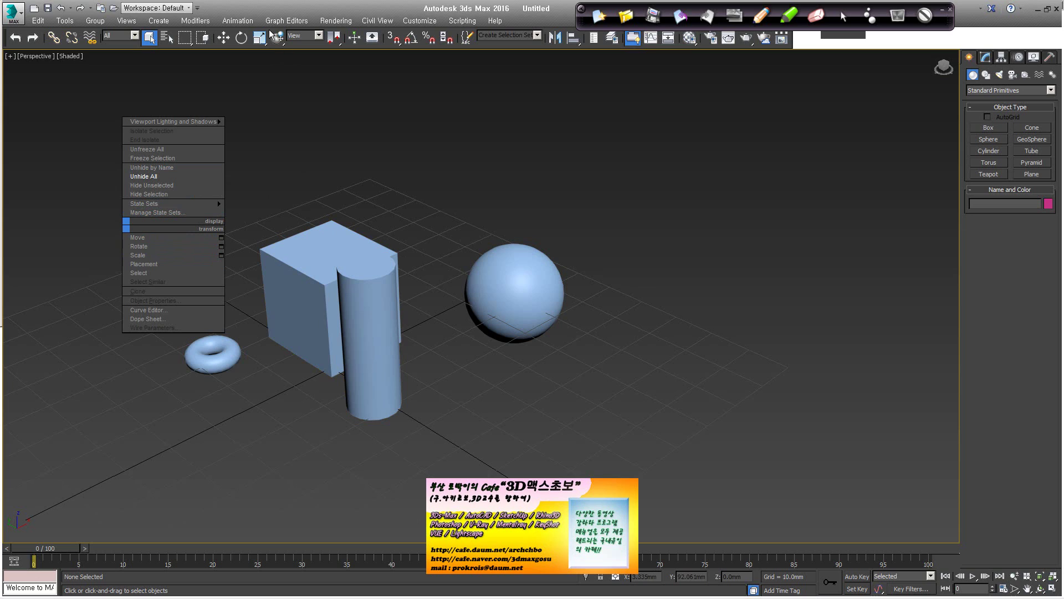
{"action": "left_click", "coordinate": [466, 430]}
{"action": "left_click", "coordinate": [361, 331]}
{"action": "right_click", "coordinate": [362, 326]}
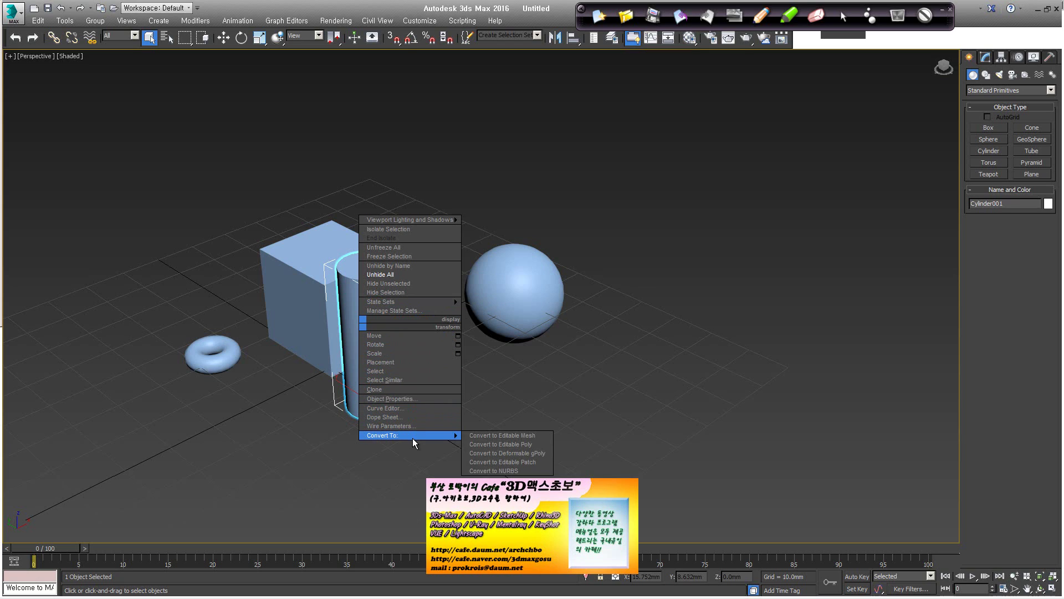
{"action": "mouse_move", "coordinate": [411, 436]}
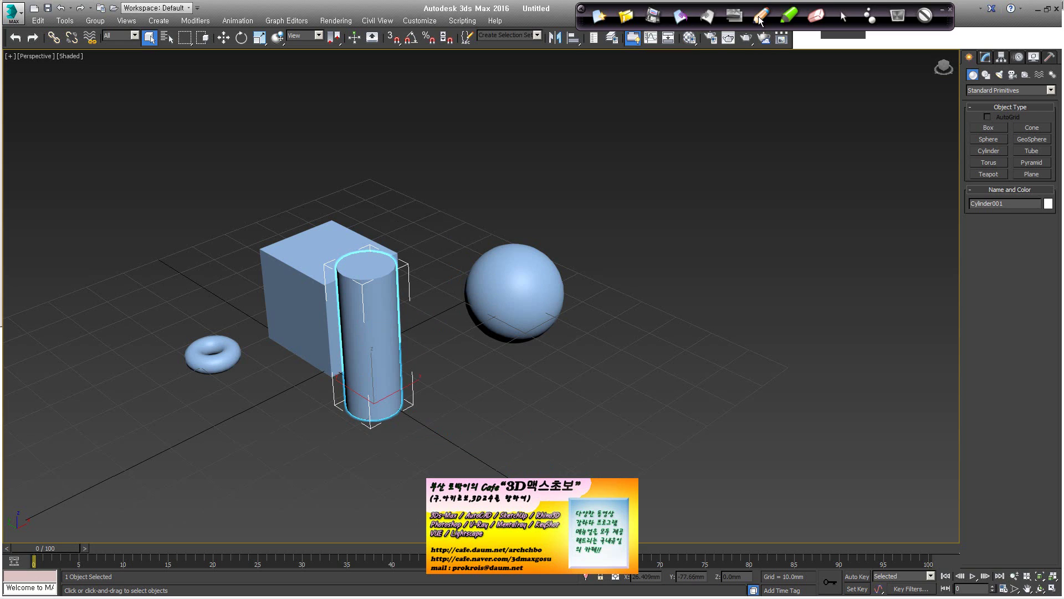
- Handwrite a screen note headed "Convert to:" with a Korean explanation beneath it, above the sphere
{"action": "key", "text": "F10"}
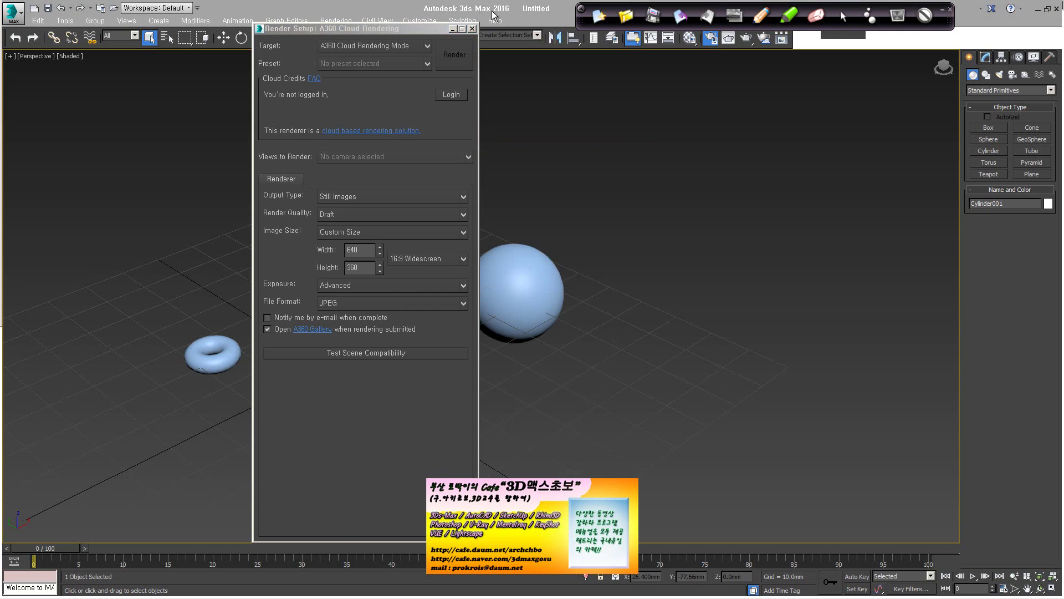
{"action": "left_click", "coordinate": [471, 28]}
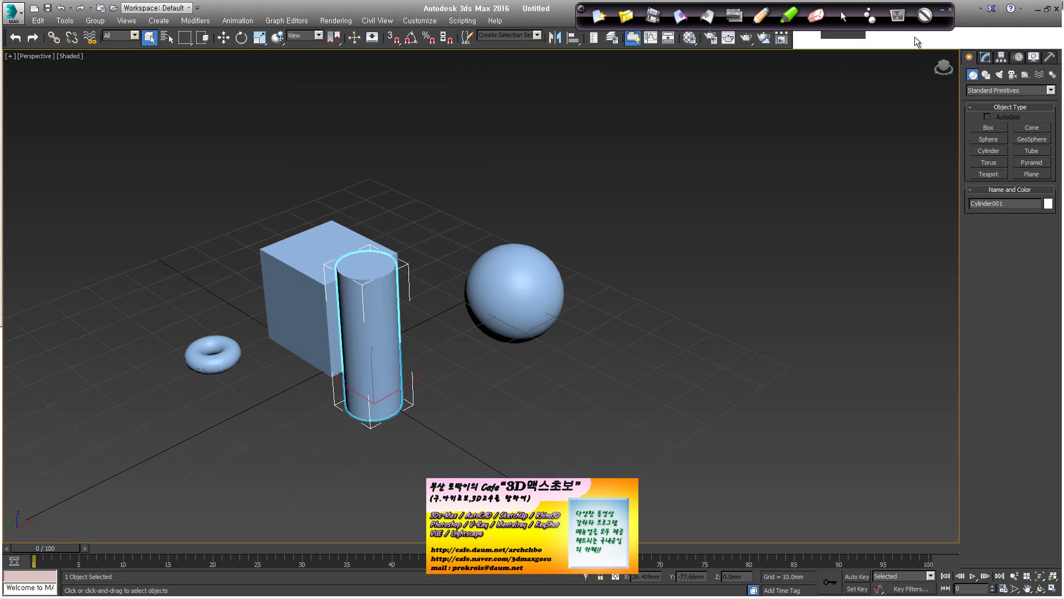
{"action": "left_click_drag", "start_coordinate": [502, 87], "coordinate": [501, 114]}
{"action": "mouse_move", "coordinate": [501, 105]}
{"action": "left_mouse_down"}
{"action": "mouse_move", "coordinate": [531, 116]}
{"action": "mouse_move", "coordinate": [651, 88]}
{"action": "mouse_move", "coordinate": [750, 102]}
{"action": "mouse_move", "coordinate": [829, 90]}
{"action": "mouse_move", "coordinate": [833, 102]}
{"action": "left_mouse_up"}
{"action": "mouse_move", "coordinate": [578, 133]}
{"action": "left_mouse_down"}
{"action": "mouse_move", "coordinate": [568, 145]}
{"action": "mouse_move", "coordinate": [604, 168]}
{"action": "mouse_move", "coordinate": [639, 143]}
{"action": "mouse_move", "coordinate": [654, 161]}
{"action": "mouse_move", "coordinate": [683, 143]}
{"action": "mouse_move", "coordinate": [704, 156]}
{"action": "left_mouse_up"}
{"action": "mouse_move", "coordinate": [541, 179]}
{"action": "left_mouse_down"}
{"action": "mouse_move", "coordinate": [584, 201]}
{"action": "mouse_move", "coordinate": [613, 183]}
{"action": "mouse_move", "coordinate": [619, 204]}
{"action": "left_mouse_up"}
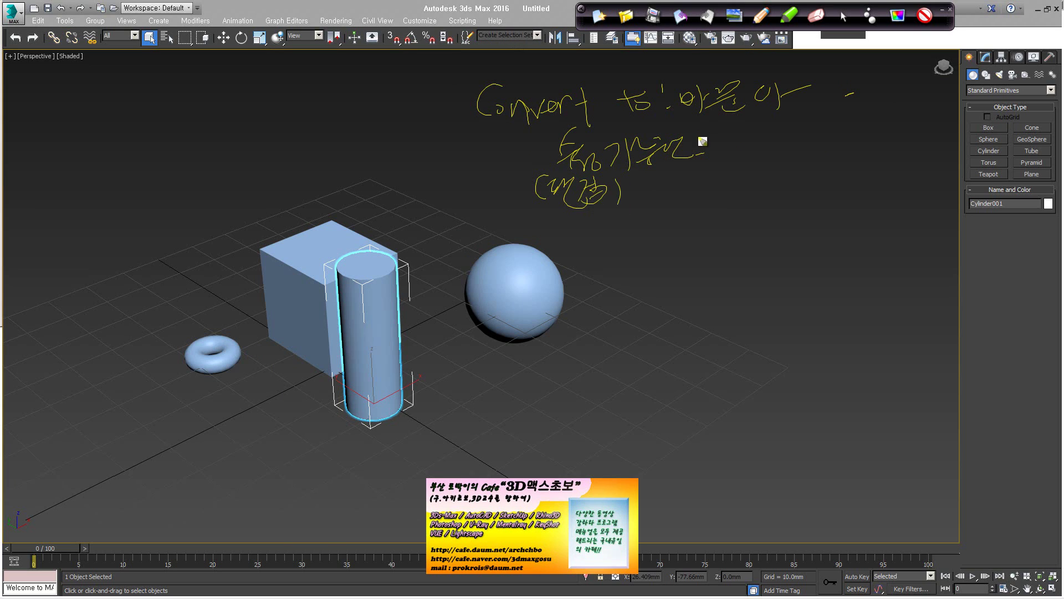
{"action": "mouse_move", "coordinate": [712, 136]}
{"action": "left_mouse_down"}
{"action": "mouse_move", "coordinate": [756, 143]}
{"action": "mouse_move", "coordinate": [776, 162]}
{"action": "mouse_move", "coordinate": [820, 133]}
{"action": "mouse_move", "coordinate": [896, 156]}
{"action": "mouse_move", "coordinate": [950, 143]}
{"action": "left_mouse_up"}
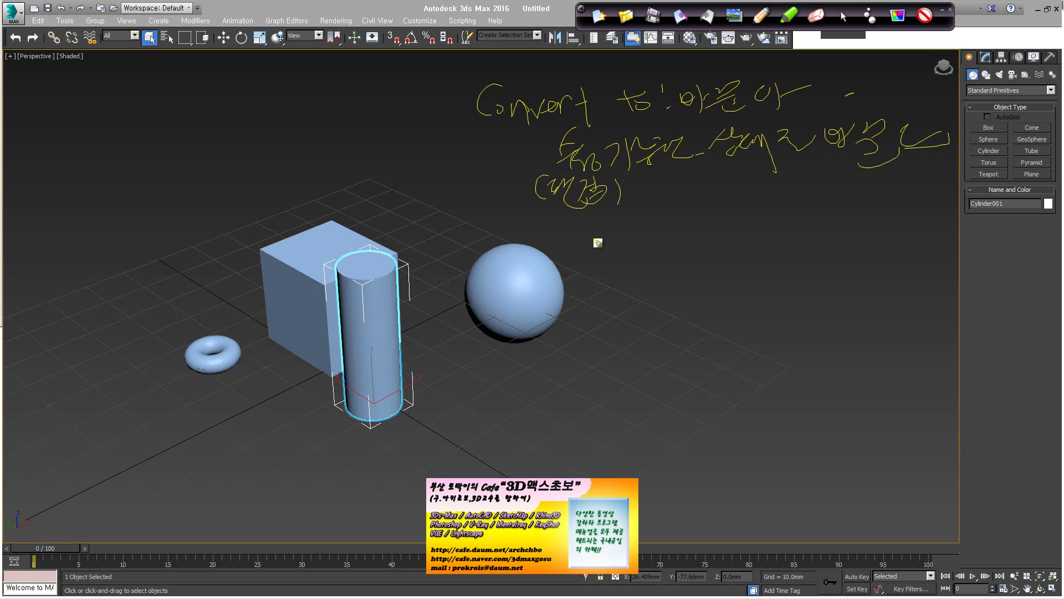
- Handwrite a note on 3D objects below the Convert to explanation, listing Editable Mesh and Editable Poly
{"action": "mouse_move", "coordinate": [596, 232]}
{"action": "left_mouse_down"}
{"action": "mouse_move", "coordinate": [604, 265]}
{"action": "mouse_move", "coordinate": [623, 265]}
{"action": "left_mouse_up"}
{"action": "mouse_move", "coordinate": [630, 233]}
{"action": "left_mouse_down"}
{"action": "mouse_move", "coordinate": [631, 262]}
{"action": "mouse_move", "coordinate": [651, 240]}
{"action": "mouse_move", "coordinate": [686, 231]}
{"action": "mouse_move", "coordinate": [725, 246]}
{"action": "left_mouse_up"}
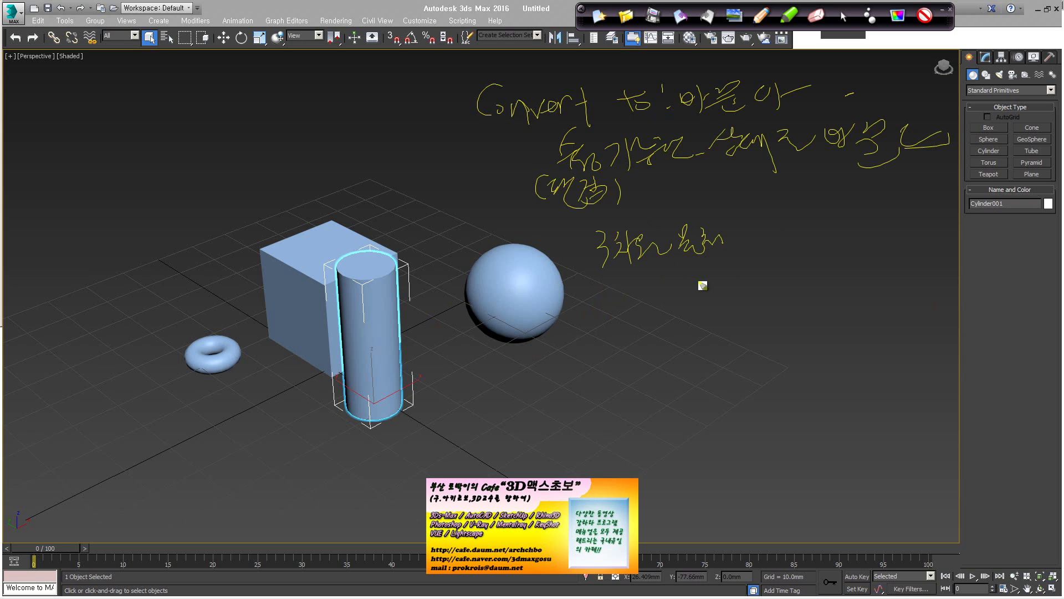
{"action": "mouse_move", "coordinate": [710, 278]}
{"action": "left_mouse_down"}
{"action": "mouse_move", "coordinate": [721, 302]}
{"action": "mouse_move", "coordinate": [757, 304]}
{"action": "mouse_move", "coordinate": [786, 293]}
{"action": "mouse_move", "coordinate": [776, 288]}
{"action": "mouse_move", "coordinate": [810, 296]}
{"action": "mouse_move", "coordinate": [810, 276]}
{"action": "mouse_move", "coordinate": [883, 268]}
{"action": "mouse_move", "coordinate": [898, 289]}
{"action": "mouse_move", "coordinate": [958, 304]}
{"action": "left_mouse_up"}
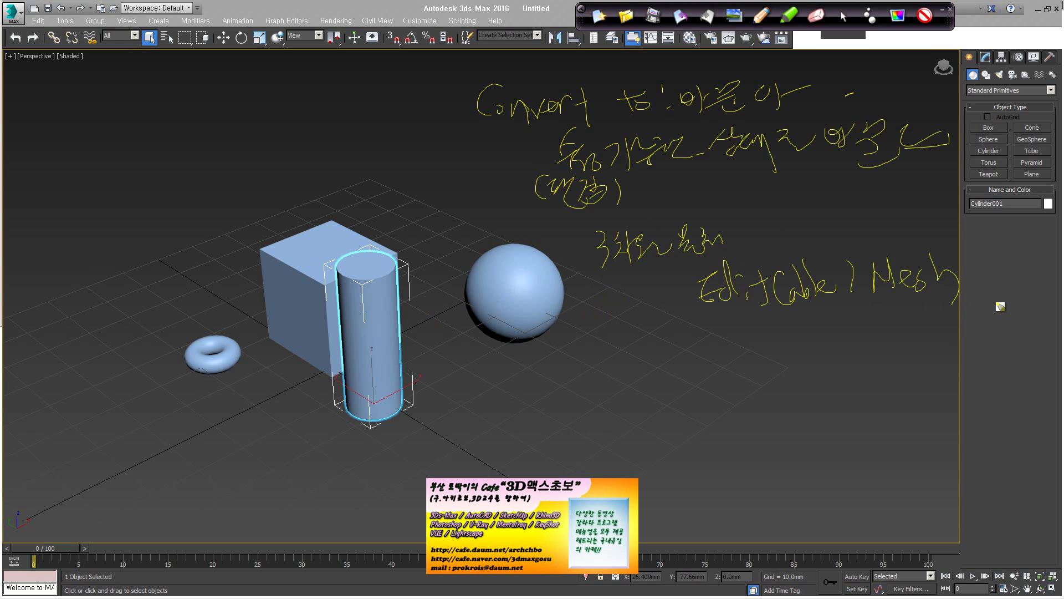
{"action": "left_click_drag", "start_coordinate": [790, 326], "coordinate": [781, 347]}
{"action": "left_click_drag", "start_coordinate": [802, 332], "coordinate": [800, 349]}
{"action": "mouse_move", "coordinate": [889, 315]}
{"action": "left_mouse_down"}
{"action": "mouse_move", "coordinate": [882, 336]}
{"action": "mouse_move", "coordinate": [886, 324]}
{"action": "mouse_move", "coordinate": [903, 335]}
{"action": "mouse_move", "coordinate": [929, 327]}
{"action": "mouse_move", "coordinate": [918, 364]}
{"action": "left_mouse_up"}
{"action": "left_click_drag", "start_coordinate": [995, 278], "coordinate": [965, 345]}
{"action": "left_click", "coordinate": [1018, 327]}
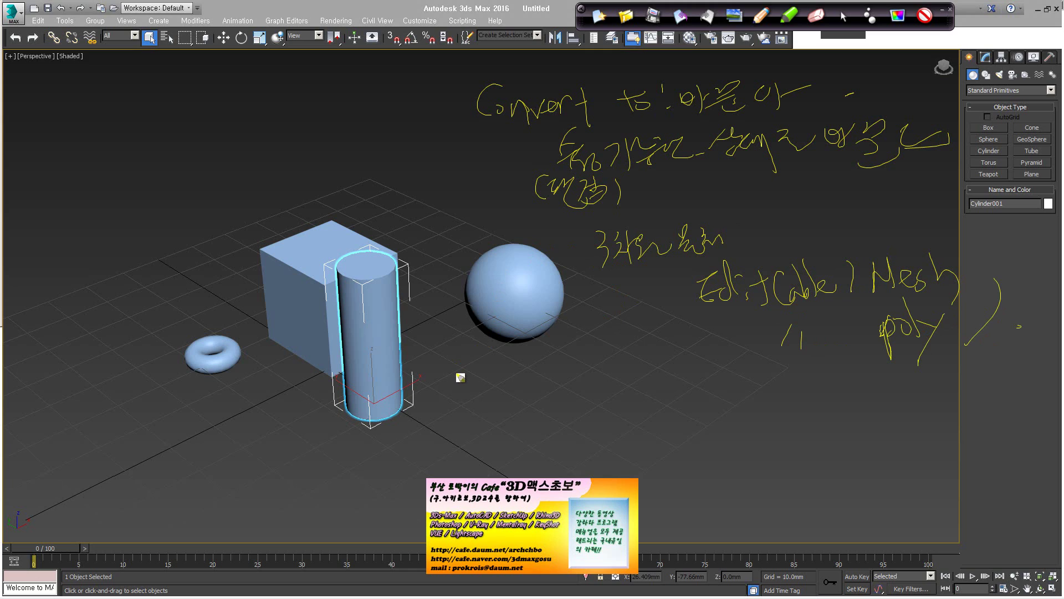
- Handwrite the list Mesh, poly and patch below the sphere and bracket it
{"action": "mouse_move", "coordinate": [452, 395]}
{"action": "left_mouse_down"}
{"action": "mouse_move", "coordinate": [539, 389]}
{"action": "mouse_move", "coordinate": [480, 428]}
{"action": "mouse_move", "coordinate": [532, 431]}
{"action": "mouse_move", "coordinate": [524, 446]}
{"action": "left_mouse_up"}
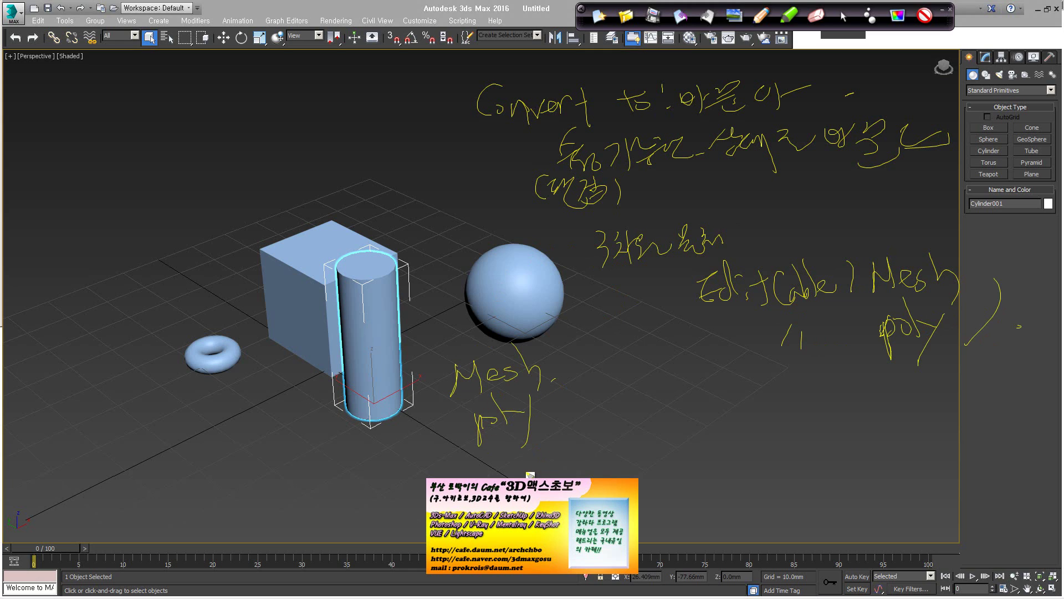
{"action": "mouse_move", "coordinate": [480, 476]}
{"action": "left_mouse_down"}
{"action": "mouse_move", "coordinate": [577, 461]}
{"action": "mouse_move", "coordinate": [639, 487]}
{"action": "left_mouse_up"}
{"action": "left_click_drag", "start_coordinate": [454, 404], "coordinate": [438, 478]}
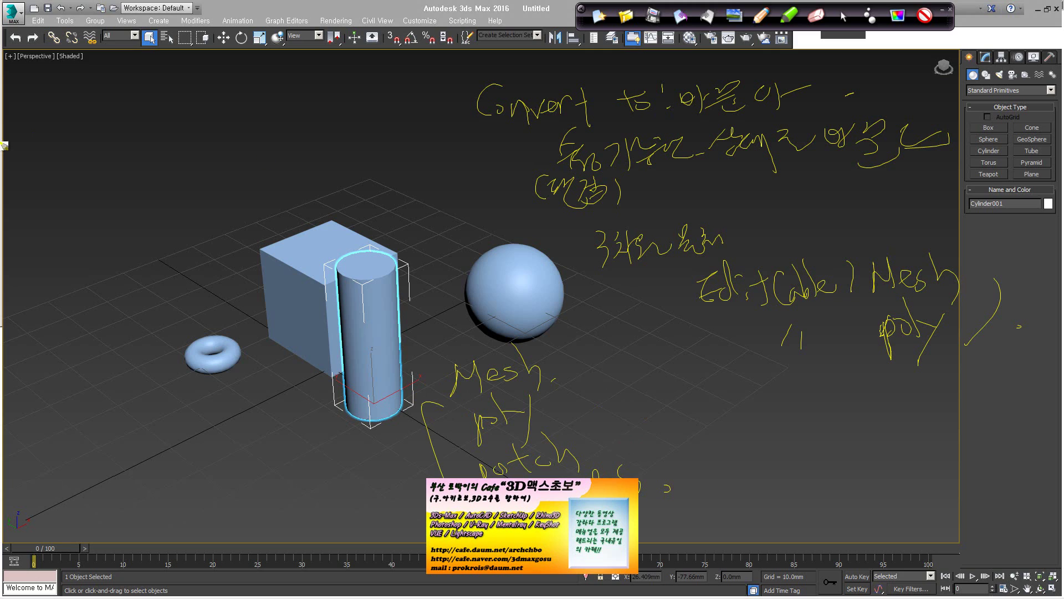
- Handwrite a 3D modelling methods heading above the torus and box, with "1) wireframe" as its first entry
{"action": "left_click_drag", "start_coordinate": [38, 99], "coordinate": [51, 126]}
{"action": "mouse_move", "coordinate": [63, 120]}
{"action": "left_mouse_down"}
{"action": "mouse_move", "coordinate": [63, 102]}
{"action": "mouse_move", "coordinate": [90, 99]}
{"action": "mouse_move", "coordinate": [109, 115]}
{"action": "mouse_move", "coordinate": [222, 85]}
{"action": "mouse_move", "coordinate": [231, 113]}
{"action": "left_mouse_up"}
{"action": "left_click", "coordinate": [268, 107]}
{"action": "left_click", "coordinate": [45, 148]}
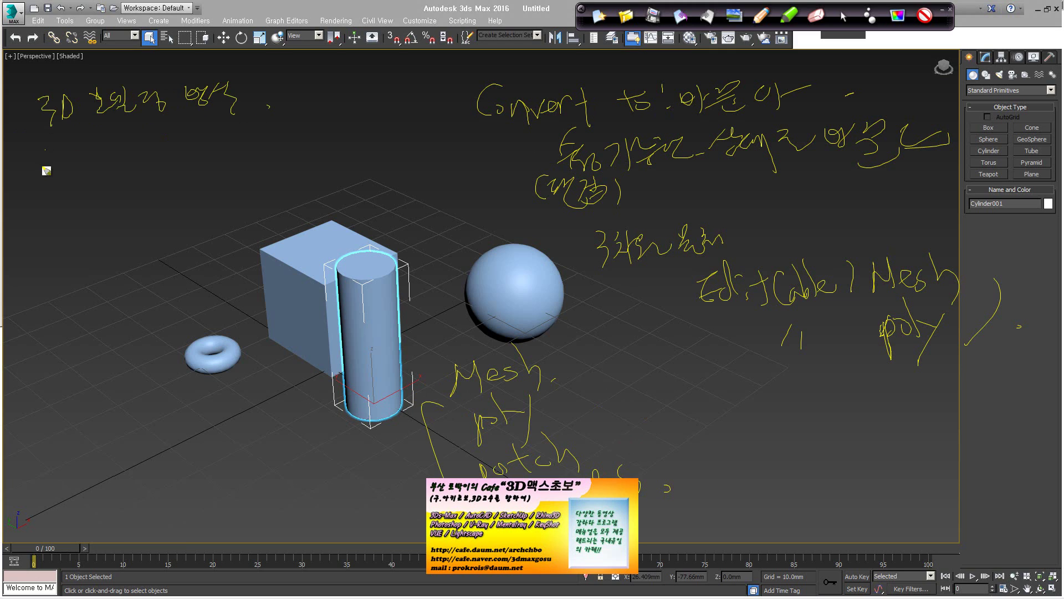
{"action": "mouse_move", "coordinate": [41, 136]}
{"action": "left_mouse_down"}
{"action": "mouse_move", "coordinate": [55, 172]}
{"action": "mouse_move", "coordinate": [100, 158]}
{"action": "left_mouse_up"}
{"action": "mouse_move", "coordinate": [108, 146]}
{"action": "left_mouse_down"}
{"action": "mouse_move", "coordinate": [126, 162]}
{"action": "mouse_move", "coordinate": [149, 154]}
{"action": "mouse_move", "coordinate": [161, 171]}
{"action": "mouse_move", "coordinate": [194, 142]}
{"action": "mouse_move", "coordinate": [216, 157]}
{"action": "mouse_move", "coordinate": [256, 138]}
{"action": "mouse_move", "coordinate": [296, 142]}
{"action": "left_mouse_up"}
{"action": "left_click", "coordinate": [342, 136]}
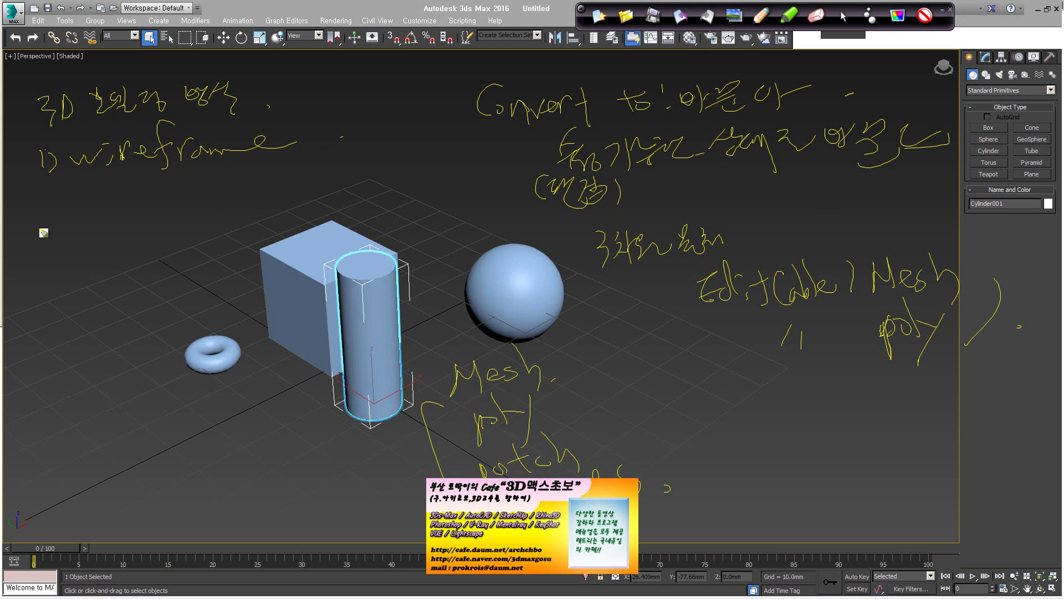
- Add the handwritten entries "2) Surface", "3) Solid" and "4) NURBS" to the list of modelling methods
{"action": "mouse_move", "coordinate": [44, 233]}
{"action": "left_mouse_down"}
{"action": "mouse_move", "coordinate": [103, 204]}
{"action": "mouse_move", "coordinate": [113, 229]}
{"action": "mouse_move", "coordinate": [157, 190]}
{"action": "mouse_move", "coordinate": [176, 235]}
{"action": "mouse_move", "coordinate": [242, 221]}
{"action": "left_mouse_up"}
{"action": "mouse_move", "coordinate": [45, 315]}
{"action": "left_mouse_down"}
{"action": "mouse_move", "coordinate": [52, 338]}
{"action": "mouse_move", "coordinate": [173, 324]}
{"action": "mouse_move", "coordinate": [176, 336]}
{"action": "left_mouse_up"}
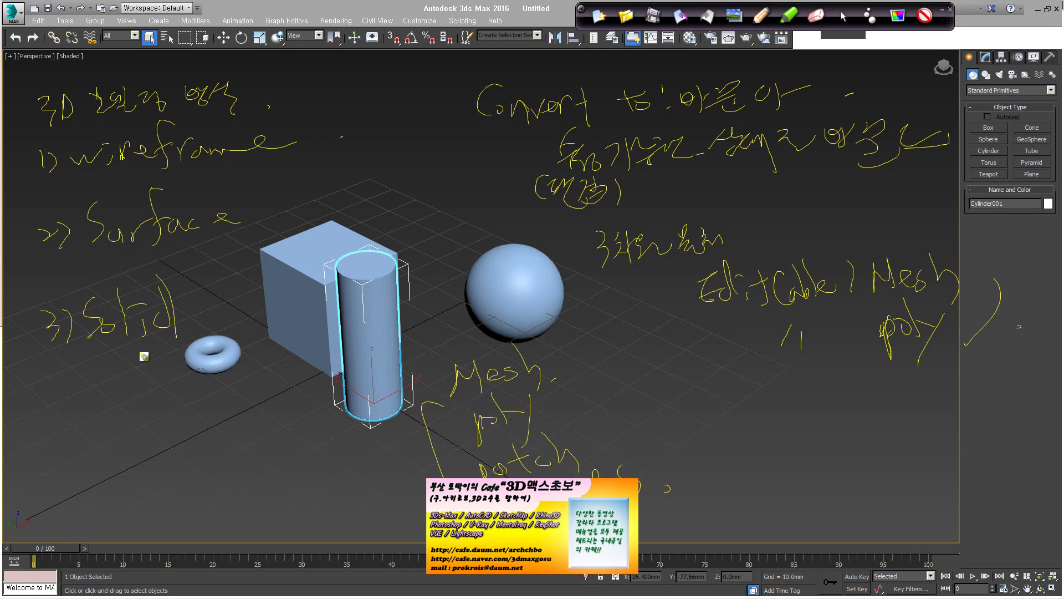
{"action": "mouse_move", "coordinate": [46, 415]}
{"action": "left_mouse_down"}
{"action": "mouse_move", "coordinate": [85, 433]}
{"action": "mouse_move", "coordinate": [156, 419]}
{"action": "mouse_move", "coordinate": [185, 404]}
{"action": "mouse_move", "coordinate": [195, 377]}
{"action": "left_mouse_up"}
{"action": "left_click_drag", "start_coordinate": [232, 378], "coordinate": [239, 402]}
{"action": "left_click_drag", "start_coordinate": [291, 367], "coordinate": [292, 372]}
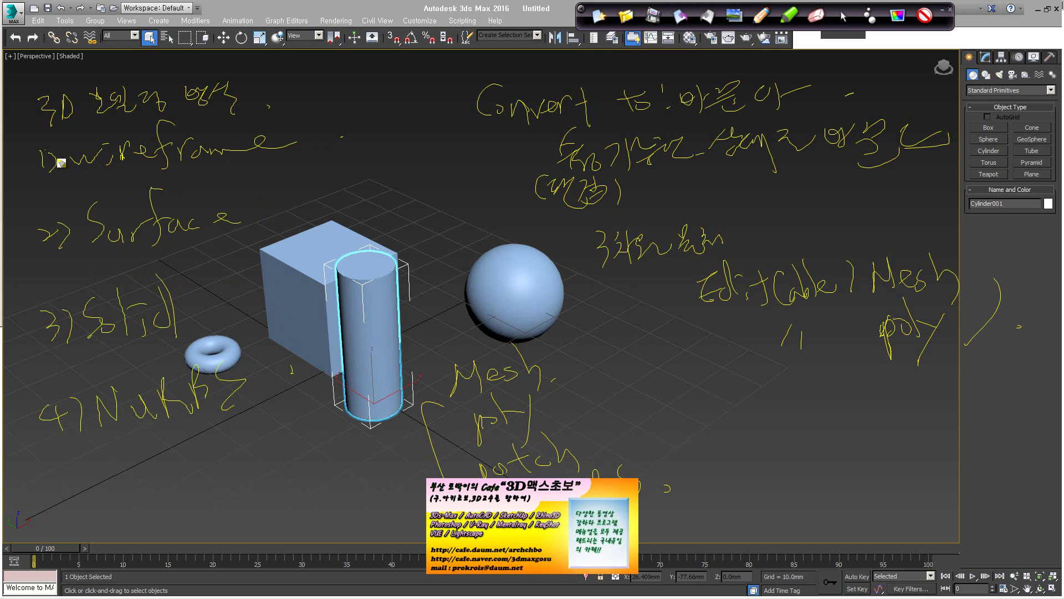
- Draw an arrow down the method list, mark the wireframe entry with Korean notes beside it, and return to the normal pointer
{"action": "left_click_drag", "start_coordinate": [29, 173], "coordinate": [61, 377]}
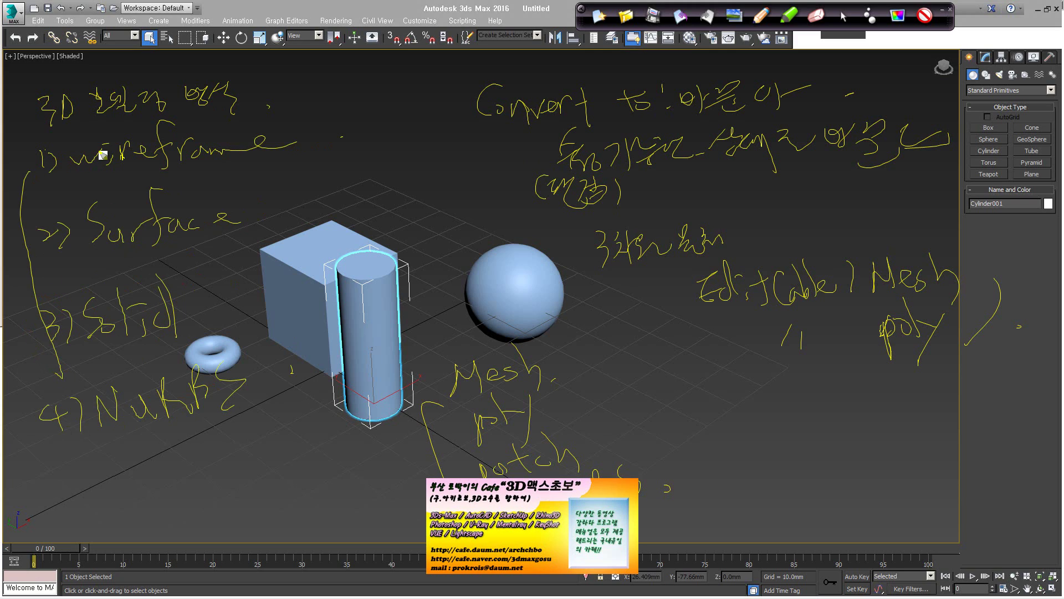
{"action": "left_click_drag", "start_coordinate": [85, 163], "coordinate": [246, 156]}
{"action": "left_click_drag", "start_coordinate": [303, 116], "coordinate": [301, 123]}
{"action": "mouse_move", "coordinate": [327, 106]}
{"action": "left_mouse_down"}
{"action": "mouse_move", "coordinate": [377, 94]}
{"action": "mouse_move", "coordinate": [401, 109]}
{"action": "left_mouse_up"}
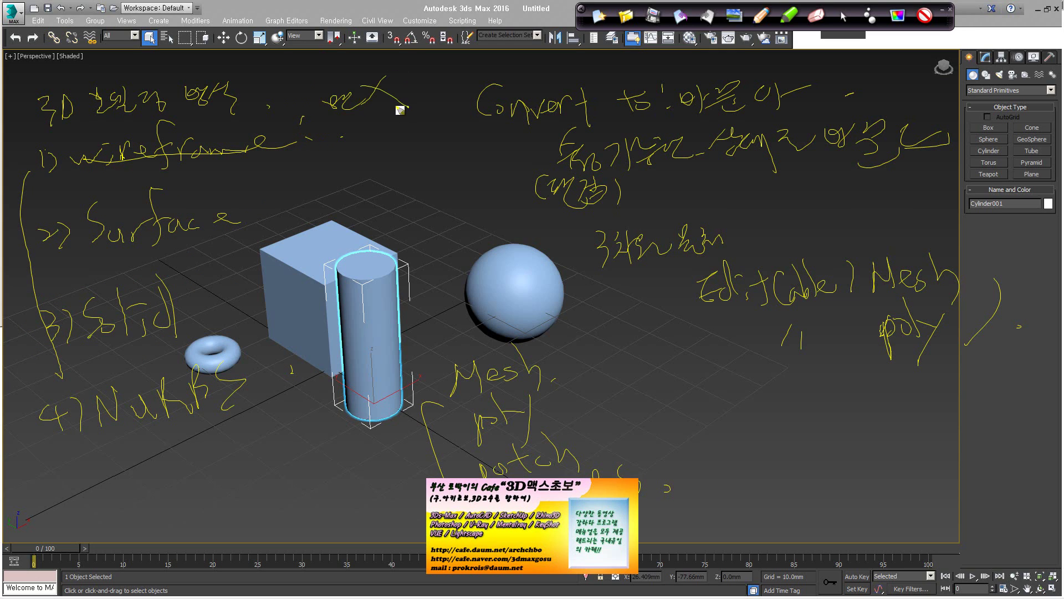
{"action": "mouse_move", "coordinate": [344, 138]}
{"action": "left_mouse_down"}
{"action": "mouse_move", "coordinate": [347, 148]}
{"action": "mouse_move", "coordinate": [380, 146]}
{"action": "mouse_move", "coordinate": [439, 131]}
{"action": "mouse_move", "coordinate": [451, 154]}
{"action": "mouse_move", "coordinate": [443, 142]}
{"action": "left_mouse_up"}
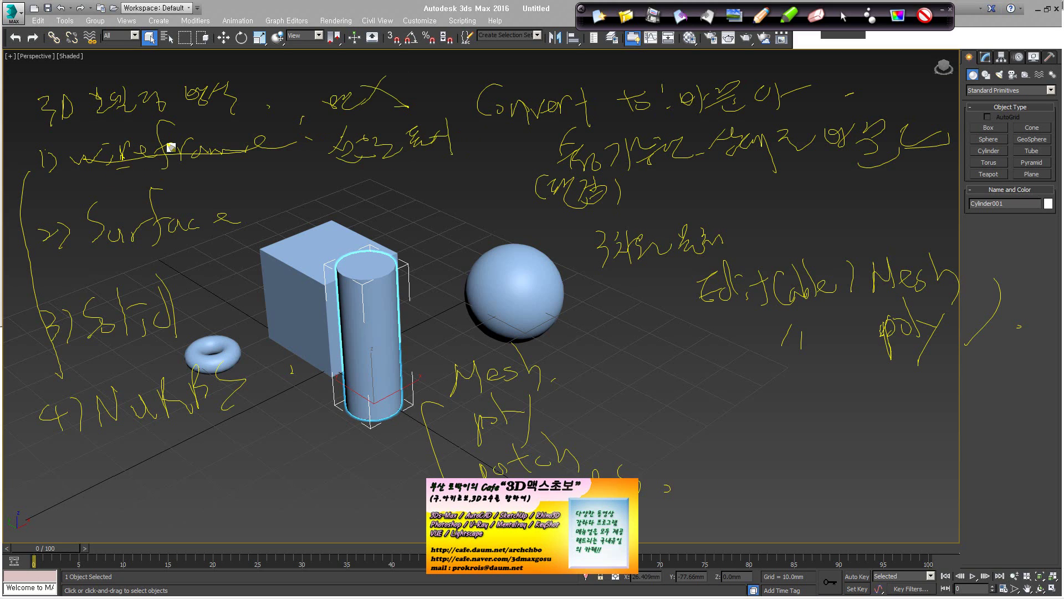
{"action": "left_click", "coordinate": [846, 17]}
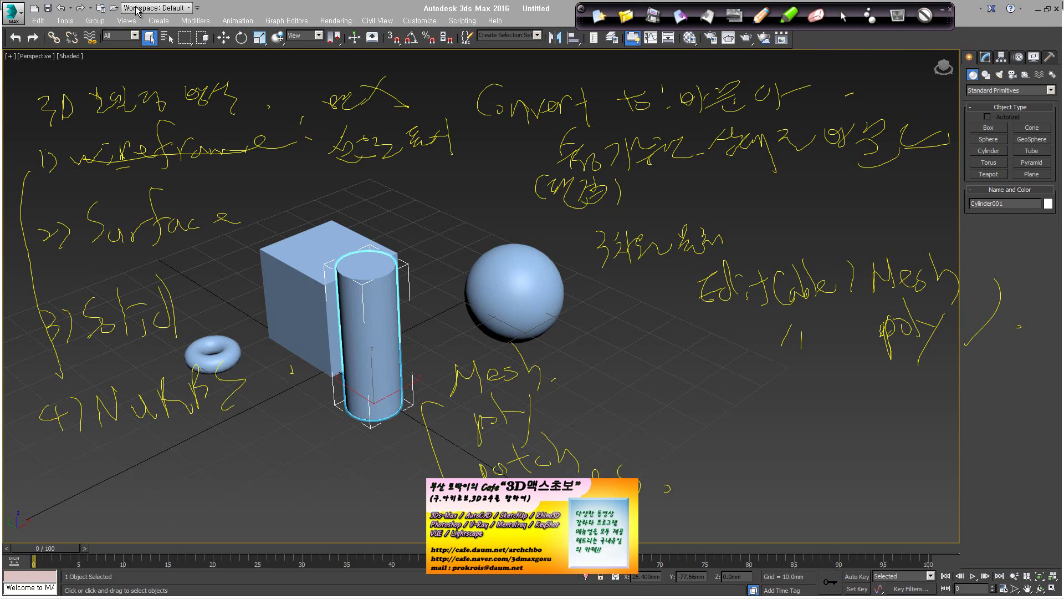
- Show the perspective viewport in Wireframe display, and return it to Shaded
{"action": "left_click", "coordinate": [70, 57]}
{"action": "left_click", "coordinate": [111, 132]}
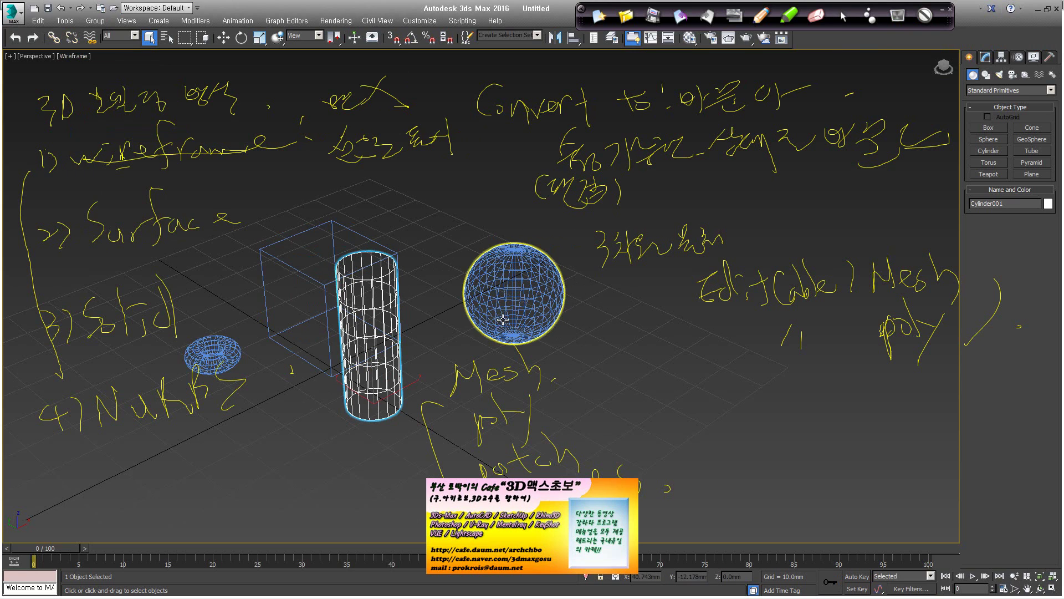
{"action": "left_click", "coordinate": [78, 56]}
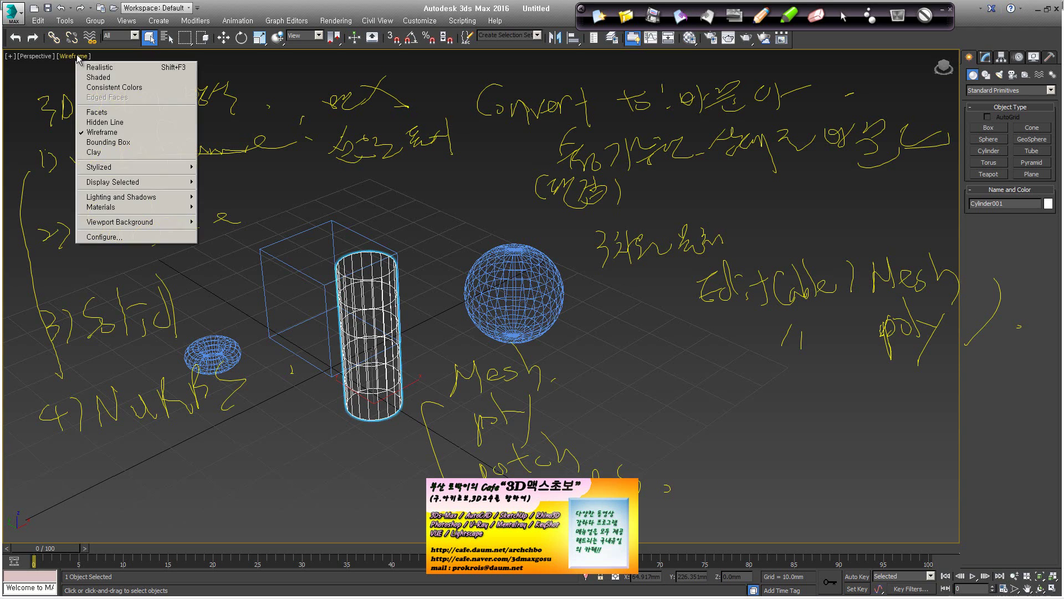
{"action": "left_click", "coordinate": [97, 77]}
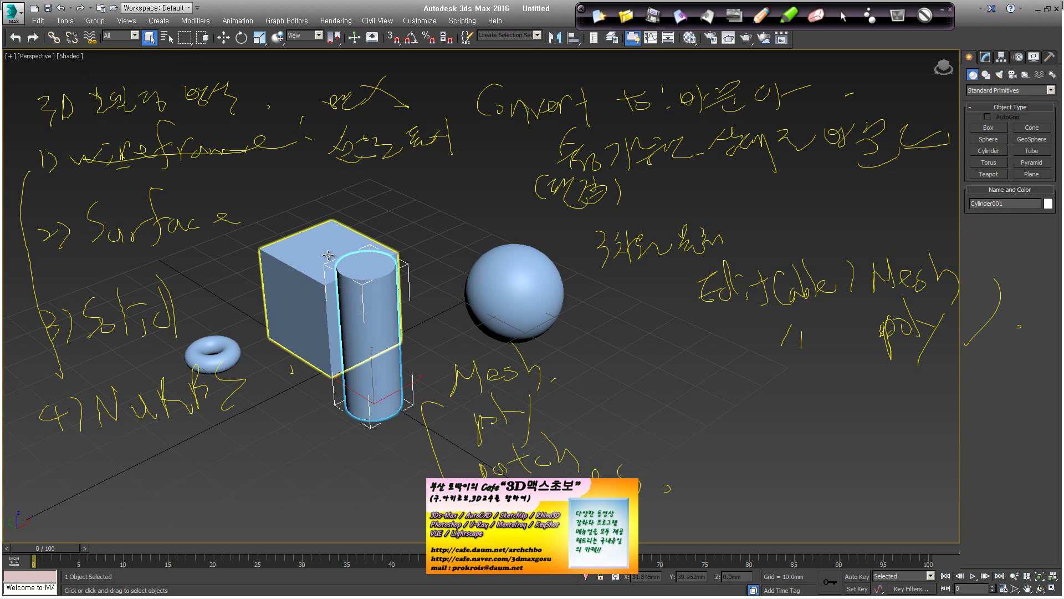
- Handwrite two lines of Korean notes beside the Surface entry, and return to the normal pointer
{"action": "middle_click_drag", "start_coordinate": [325, 265], "coordinate": [630, 286]}
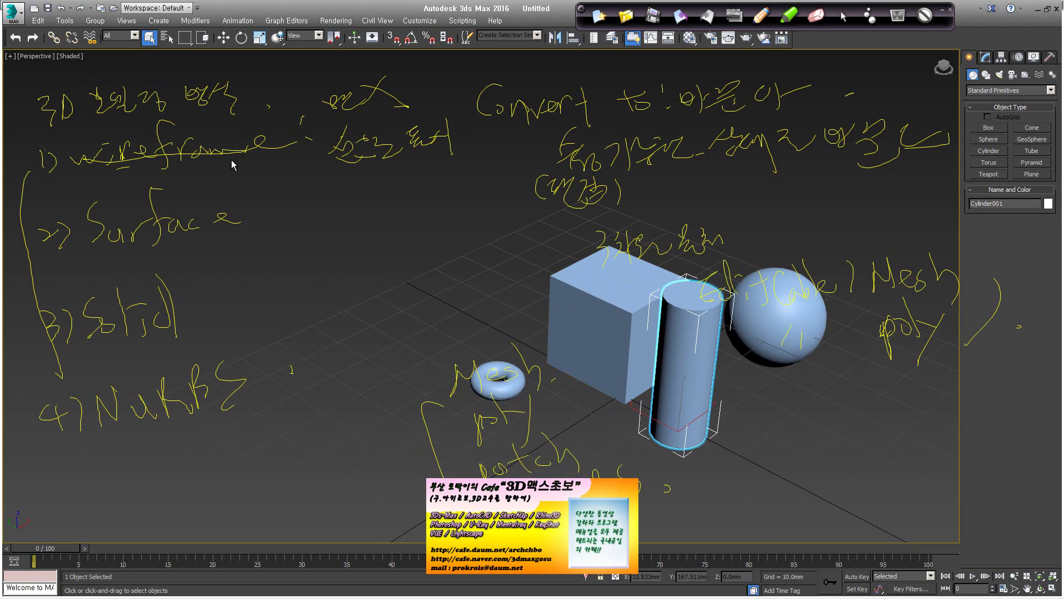
{"action": "left_click", "coordinate": [762, 17]}
{"action": "left_click", "coordinate": [256, 201]}
{"action": "left_click", "coordinate": [256, 218]}
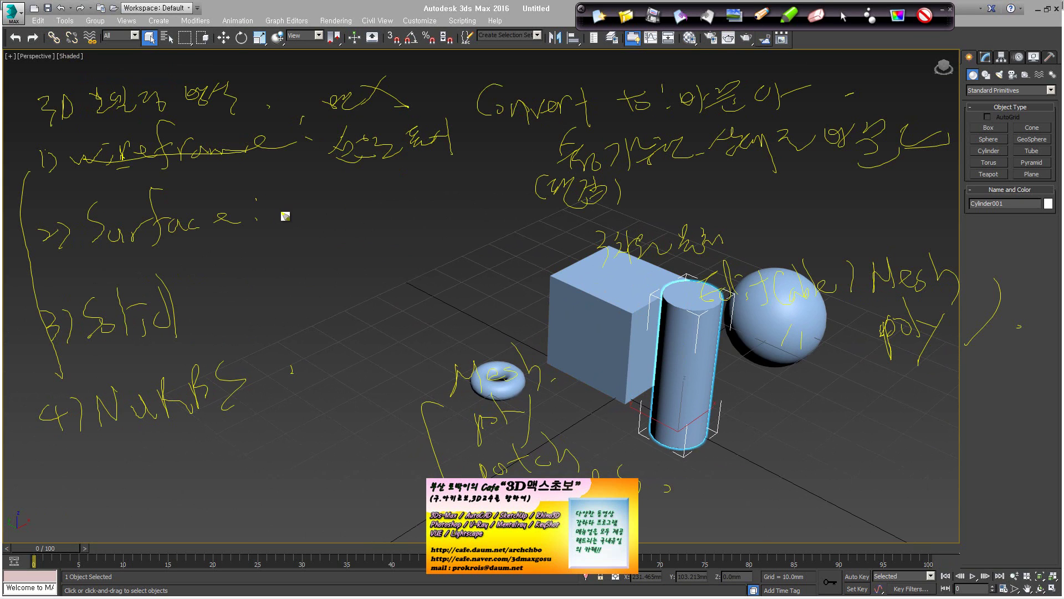
{"action": "mouse_move", "coordinate": [271, 206]}
{"action": "left_mouse_down"}
{"action": "mouse_move", "coordinate": [288, 200]}
{"action": "mouse_move", "coordinate": [311, 219]}
{"action": "mouse_move", "coordinate": [322, 201]}
{"action": "mouse_move", "coordinate": [412, 211]}
{"action": "left_mouse_up"}
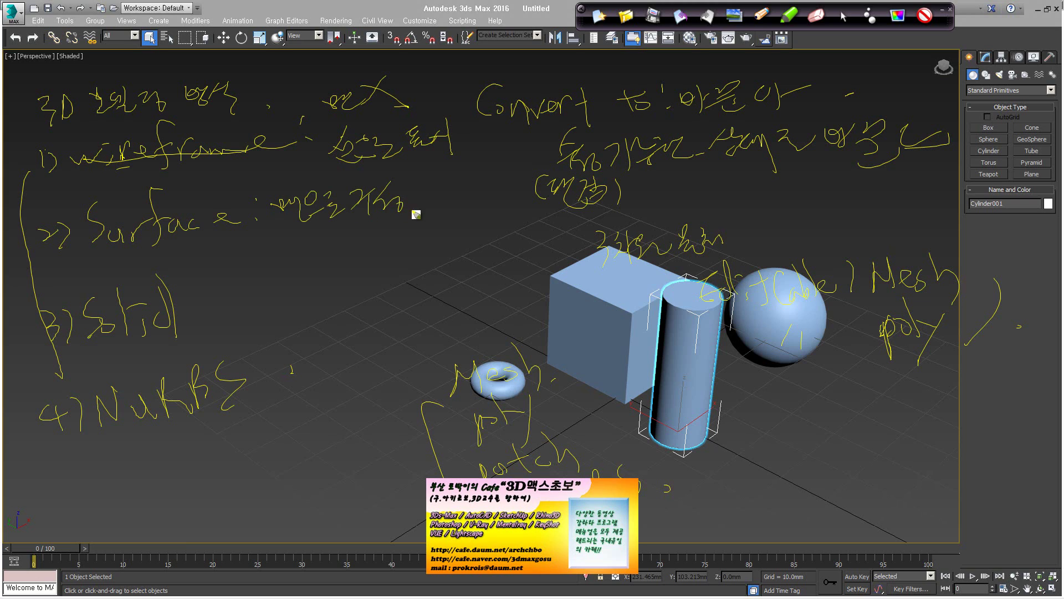
{"action": "mouse_move", "coordinate": [296, 244]}
{"action": "left_mouse_down"}
{"action": "mouse_move", "coordinate": [385, 231]}
{"action": "mouse_move", "coordinate": [460, 244]}
{"action": "mouse_move", "coordinate": [448, 221]}
{"action": "left_mouse_up"}
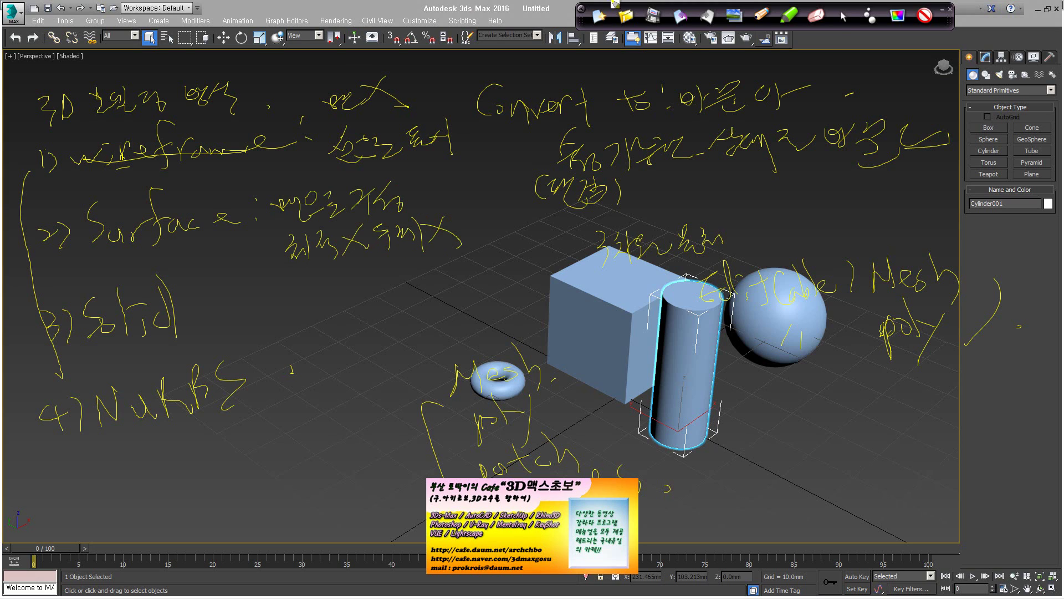
{"action": "left_click", "coordinate": [843, 17]}
- Draw an open four-point Line spline on the ground grid between the torus and the box
{"action": "left_click", "coordinate": [987, 75]}
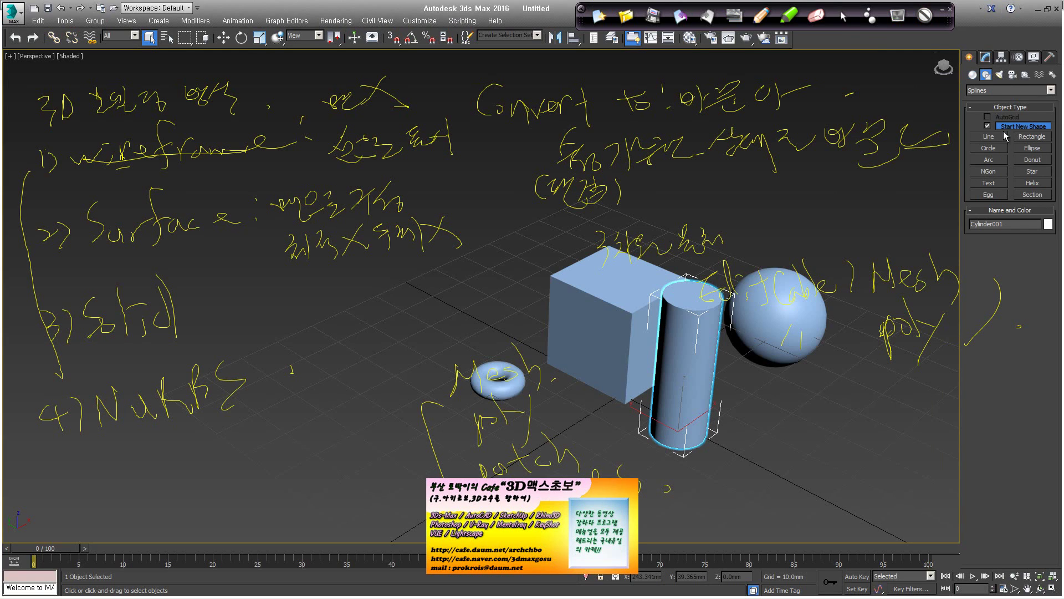
{"action": "left_click", "coordinate": [990, 137]}
{"action": "left_click", "coordinate": [398, 383]}
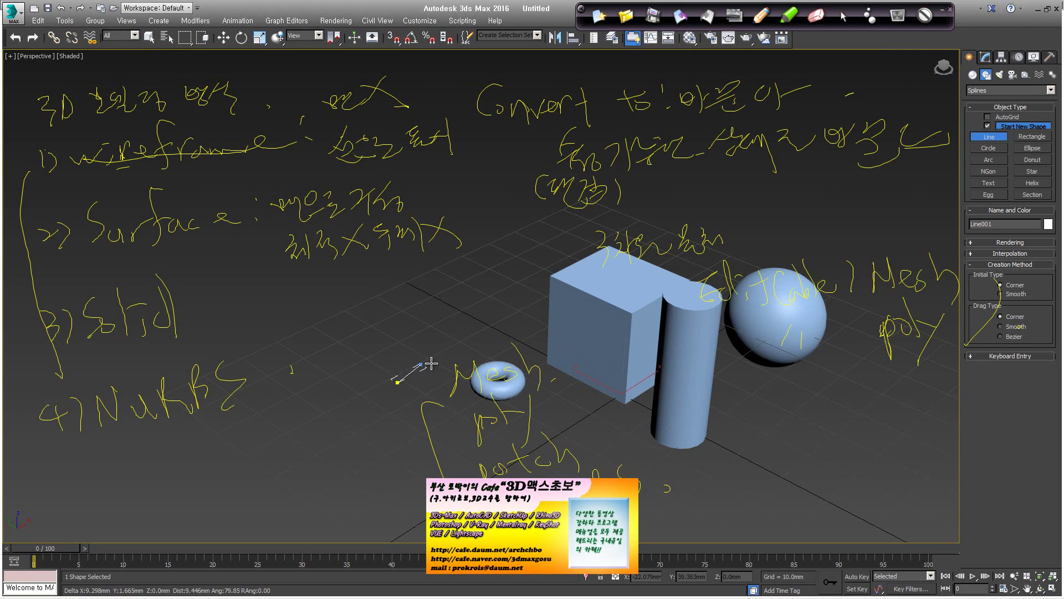
{"action": "left_click", "coordinate": [439, 363]}
{"action": "left_click", "coordinate": [483, 331]}
{"action": "left_click", "coordinate": [521, 300]}
{"action": "right_click", "coordinate": [535, 303]}
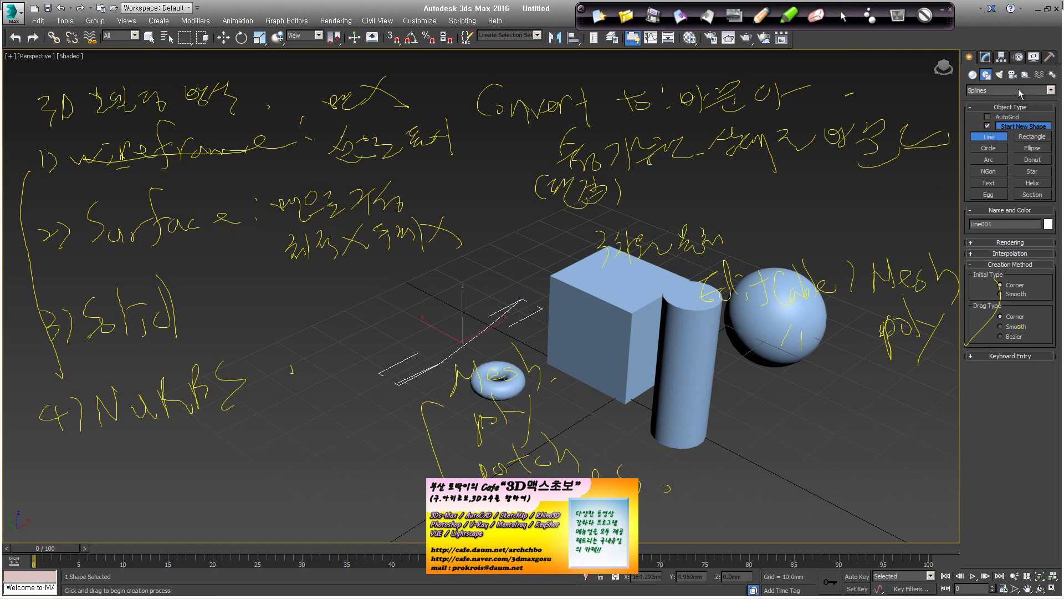
- Extrude the line 28.5 mm into a surface, inspect it from above, and delete it
{"action": "left_click", "coordinate": [985, 57]}
{"action": "left_click", "coordinate": [1050, 88]}
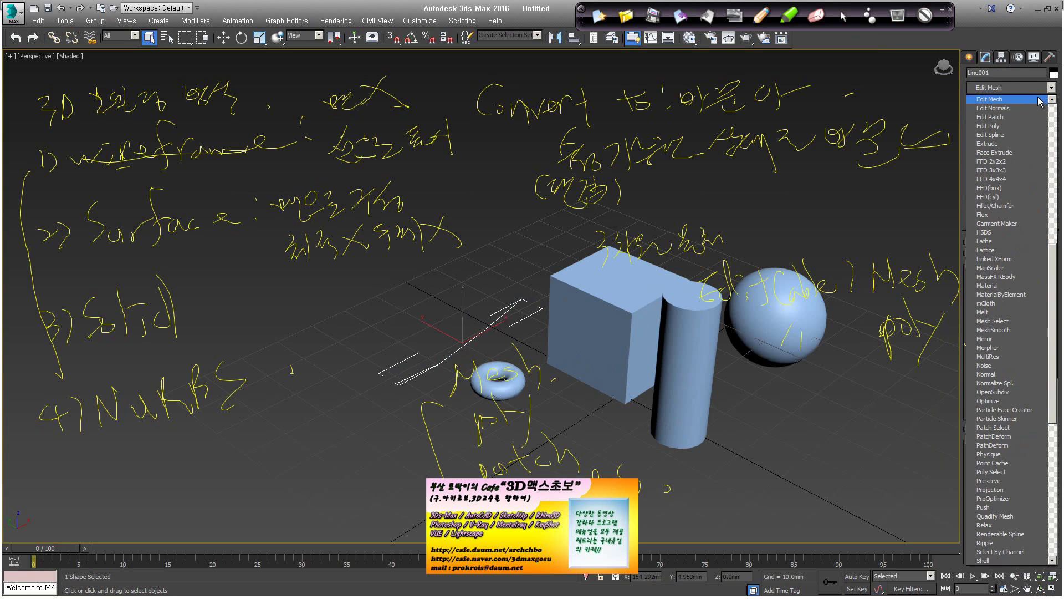
{"action": "left_click", "coordinate": [1026, 142]}
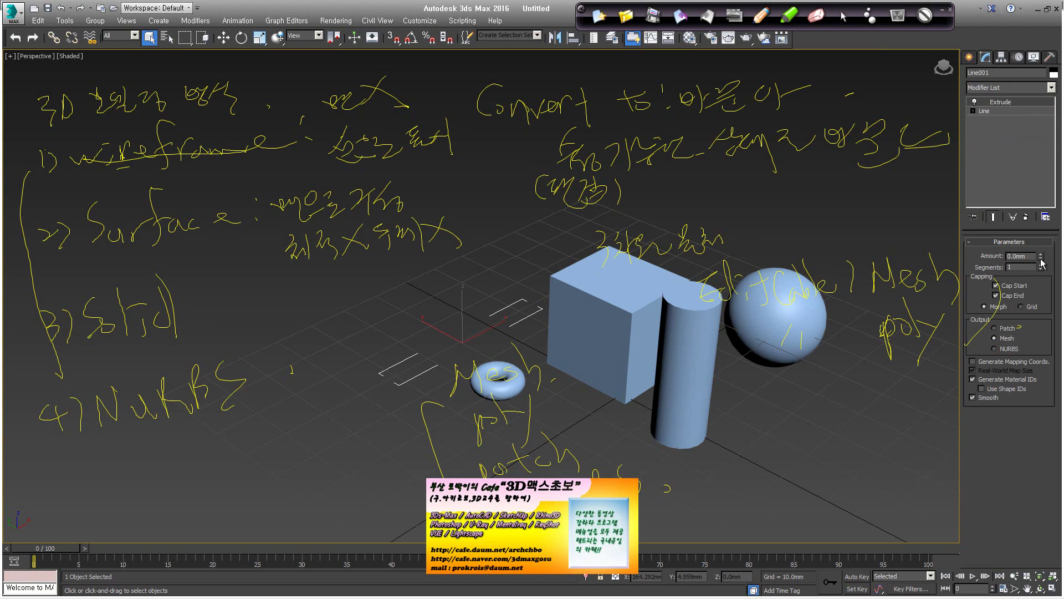
{"action": "left_click_drag", "start_coordinate": [1042, 264], "coordinate": [1033, 227]}
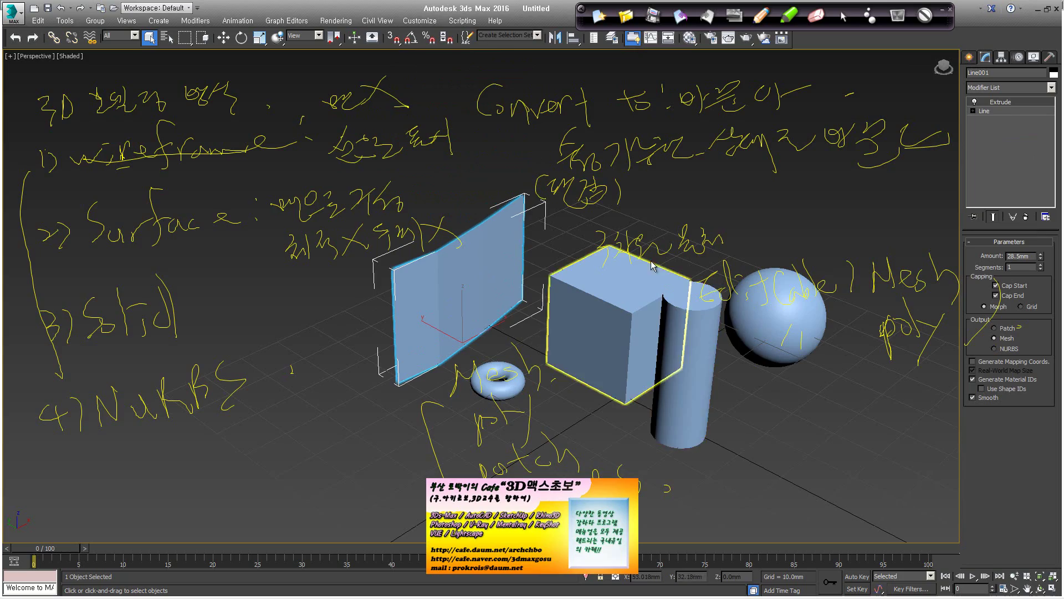
{"action": "middle_click_drag", "start_coordinate": [651, 267], "coordinate": [557, 301], "text": "alt"}
{"action": "key", "text": "Delete"}
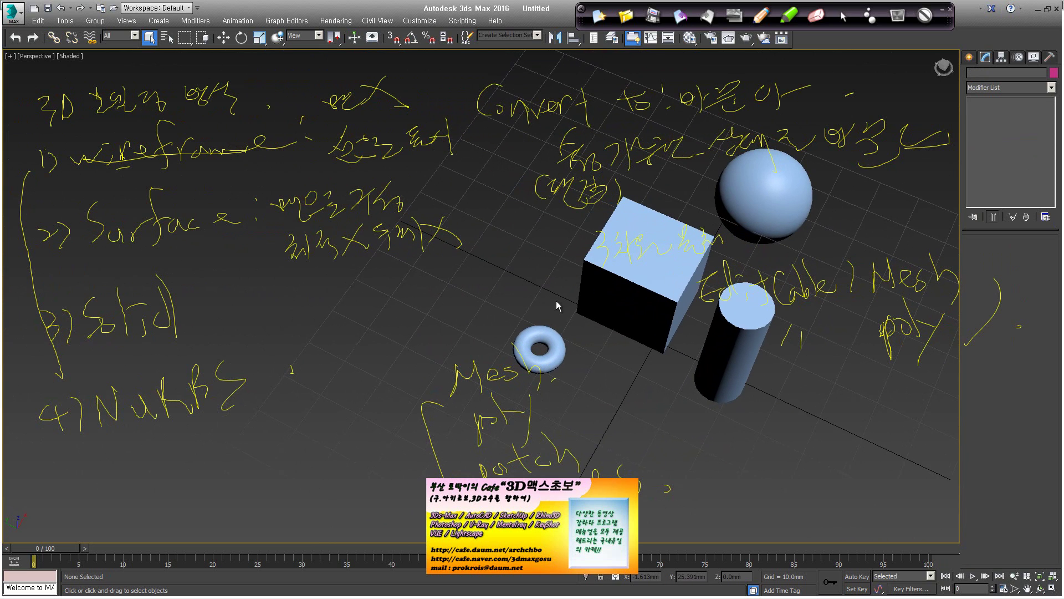
- Handwrite Korean notes beside the Solid entry, and circle the box and the word Solid
{"action": "left_click", "coordinate": [761, 16]}
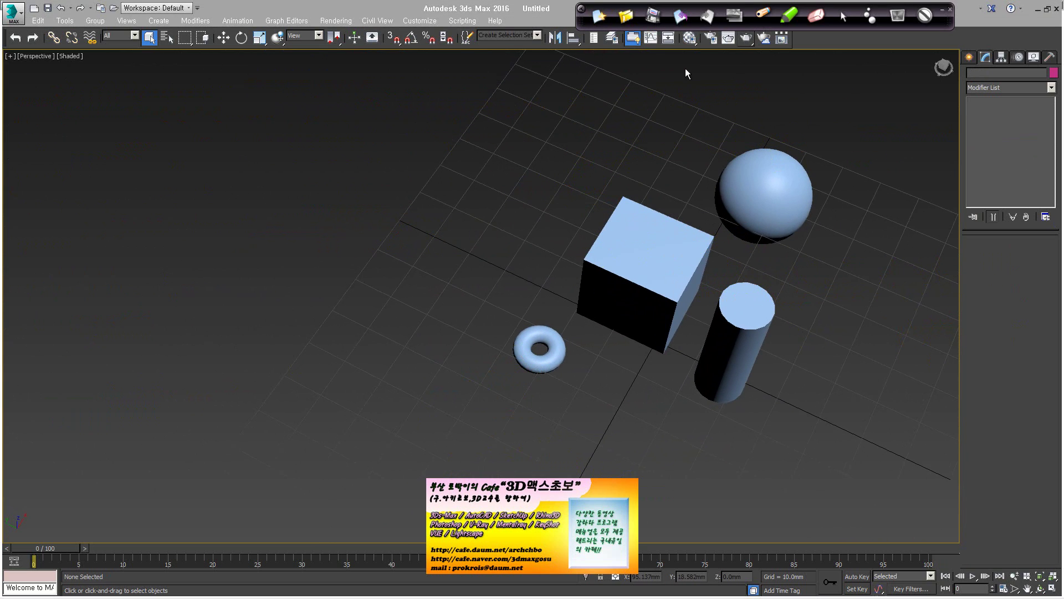
{"action": "left_click", "coordinate": [194, 291]}
{"action": "left_click", "coordinate": [194, 300]}
{"action": "mouse_move", "coordinate": [232, 298]}
{"action": "left_mouse_down"}
{"action": "mouse_move", "coordinate": [355, 301]}
{"action": "mouse_move", "coordinate": [371, 291]}
{"action": "left_mouse_up"}
{"action": "mouse_move", "coordinate": [260, 327]}
{"action": "left_mouse_down"}
{"action": "mouse_move", "coordinate": [286, 336]}
{"action": "mouse_move", "coordinate": [388, 319]}
{"action": "mouse_move", "coordinate": [390, 290]}
{"action": "mouse_move", "coordinate": [387, 299]}
{"action": "mouse_move", "coordinate": [407, 296]}
{"action": "left_mouse_up"}
{"action": "mouse_move", "coordinate": [691, 302]}
{"action": "left_mouse_down"}
{"action": "mouse_move", "coordinate": [720, 316]}
{"action": "mouse_move", "coordinate": [669, 330]}
{"action": "left_mouse_up"}
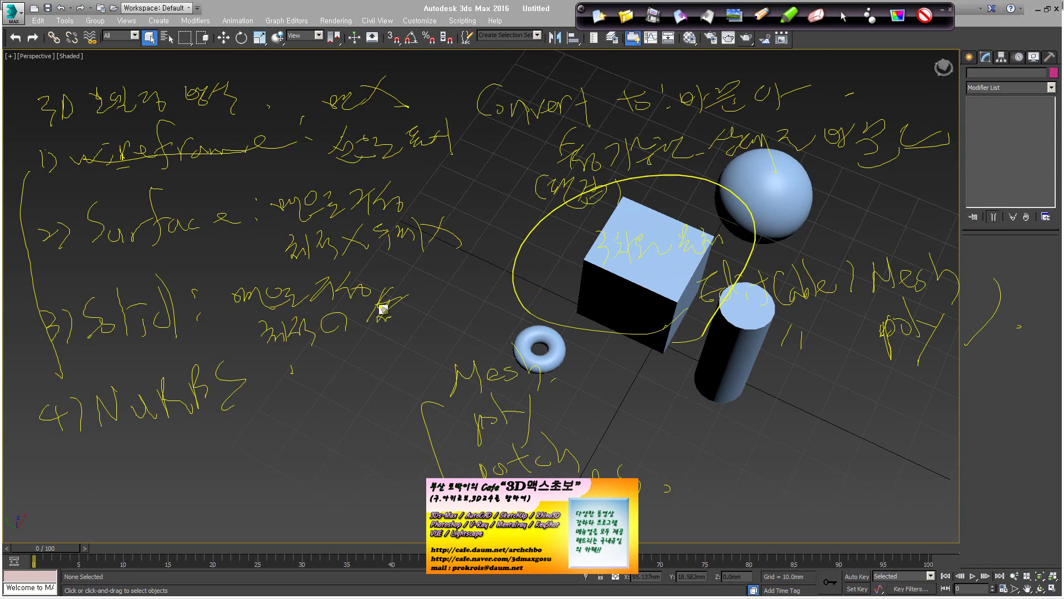
{"action": "mouse_move", "coordinate": [357, 325]}
{"action": "left_mouse_down"}
{"action": "mouse_move", "coordinate": [363, 344]}
{"action": "mouse_move", "coordinate": [380, 333]}
{"action": "mouse_move", "coordinate": [398, 344]}
{"action": "mouse_move", "coordinate": [473, 304]}
{"action": "mouse_move", "coordinate": [533, 324]}
{"action": "mouse_move", "coordinate": [546, 302]}
{"action": "mouse_move", "coordinate": [593, 302]}
{"action": "mouse_move", "coordinate": [572, 323]}
{"action": "left_mouse_up"}
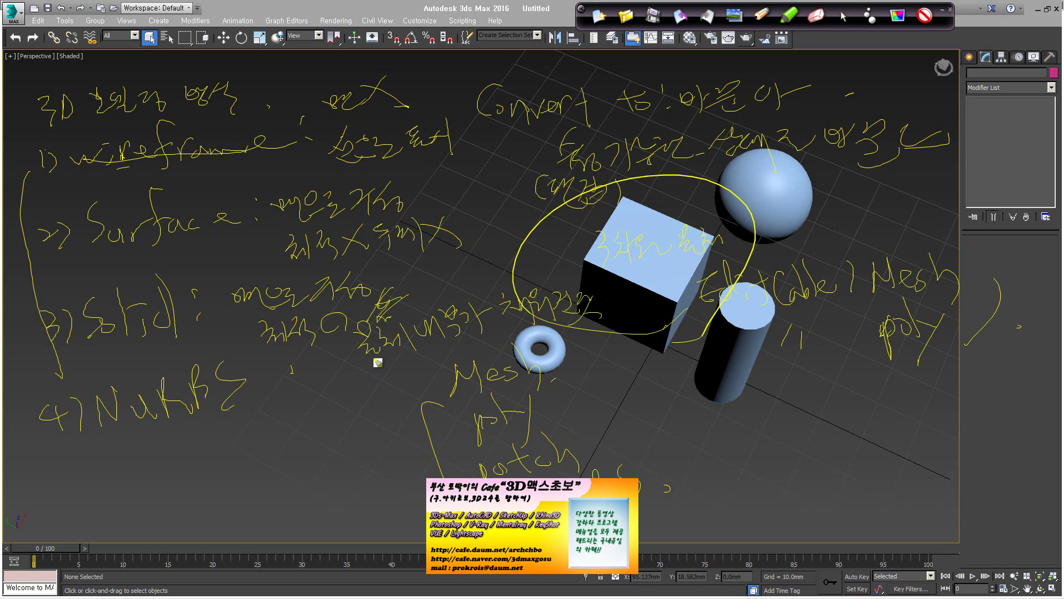
{"action": "left_click_drag", "start_coordinate": [156, 346], "coordinate": [239, 341]}
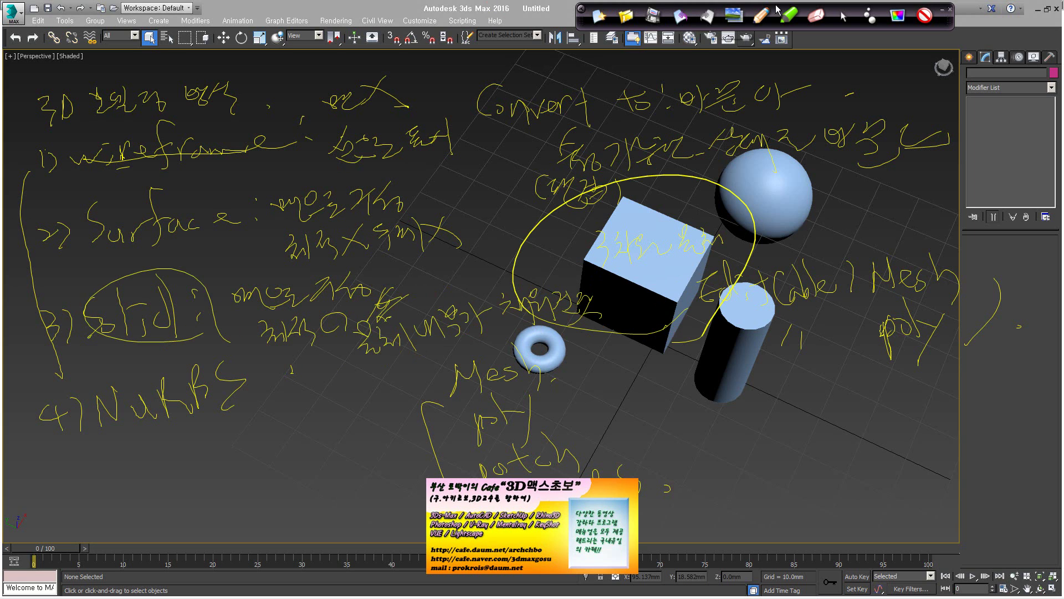
- Return to the normal pointer and select the sphere, cylinder, box and torus in turn to examine them as solids
{"action": "left_click", "coordinate": [842, 15]}
{"action": "left_click", "coordinate": [770, 191]}
{"action": "scroll", "coordinate": [774, 287], "scroll_direction": "down", "scroll_amount": 4}
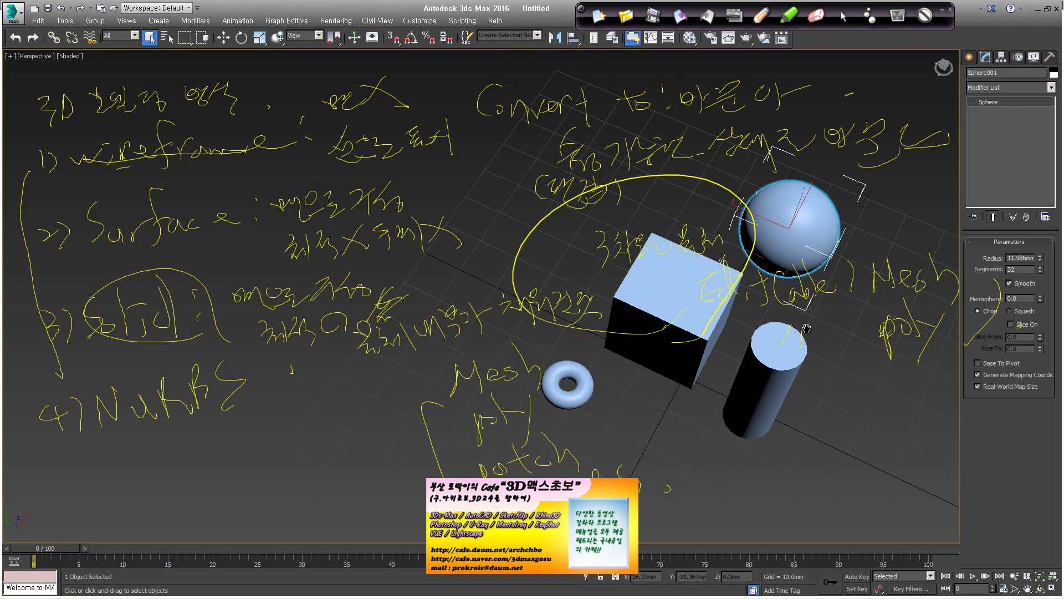
{"action": "middle_click_drag", "start_coordinate": [776, 310], "coordinate": [792, 388], "text": "alt"}
{"action": "left_click", "coordinate": [796, 427]}
{"action": "left_click", "coordinate": [773, 367]}
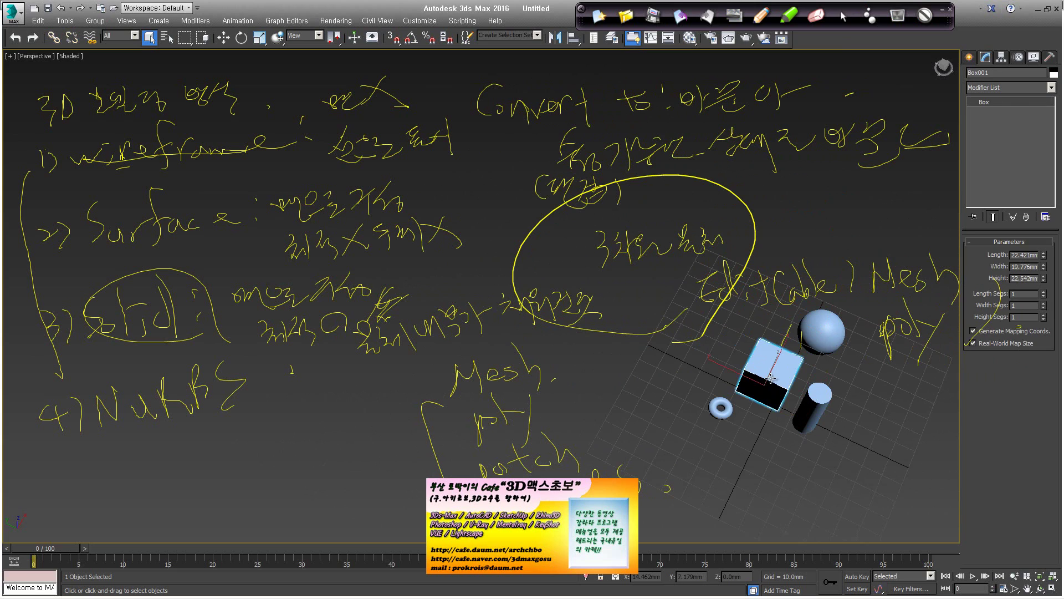
{"action": "left_click", "coordinate": [721, 408]}
{"action": "middle_click_drag", "start_coordinate": [720, 408], "coordinate": [696, 391], "text": "alt"}
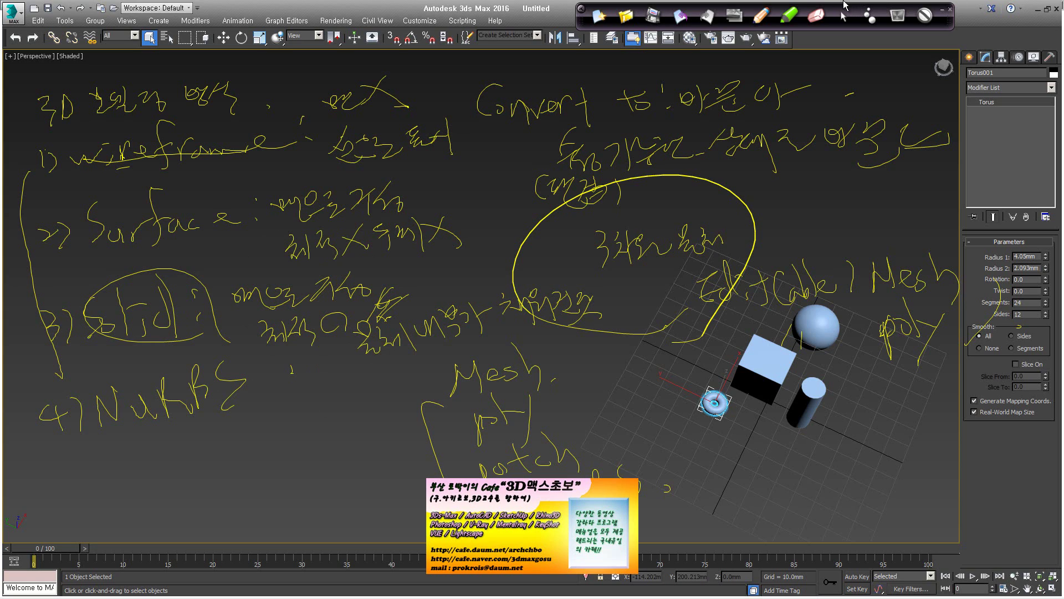
- Underline the NURBS entry, handwrite a Korean note below it, and sketch an arc and a rectangle beside the note
{"action": "left_click", "coordinate": [755, 20]}
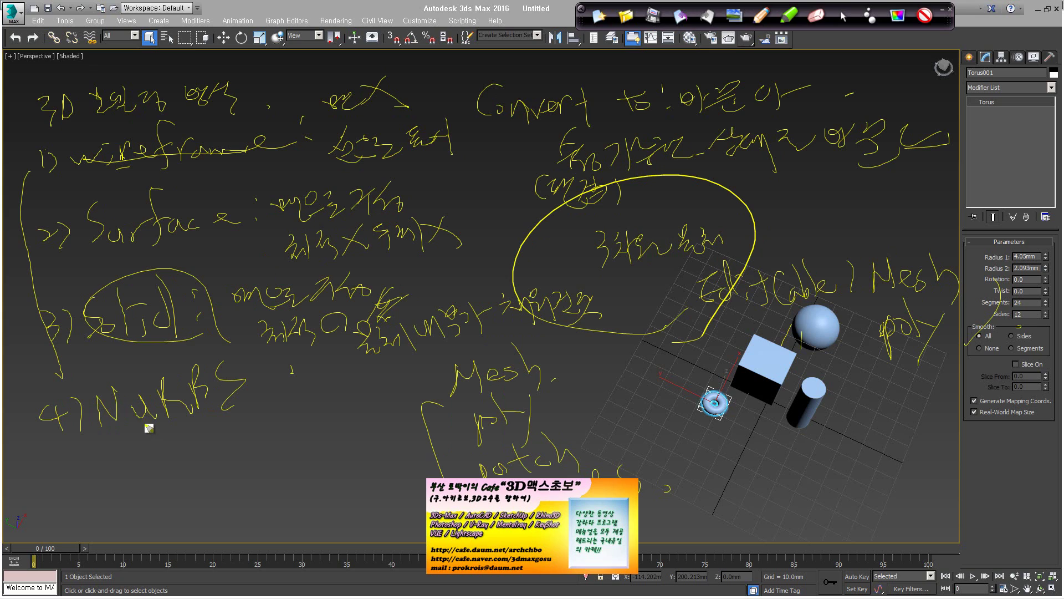
{"action": "left_click_drag", "start_coordinate": [95, 444], "coordinate": [233, 416]}
{"action": "mouse_move", "coordinate": [155, 441]}
{"action": "left_mouse_down"}
{"action": "mouse_move", "coordinate": [165, 462]}
{"action": "mouse_move", "coordinate": [185, 448]}
{"action": "mouse_move", "coordinate": [244, 451]}
{"action": "mouse_move", "coordinate": [305, 434]}
{"action": "left_mouse_up"}
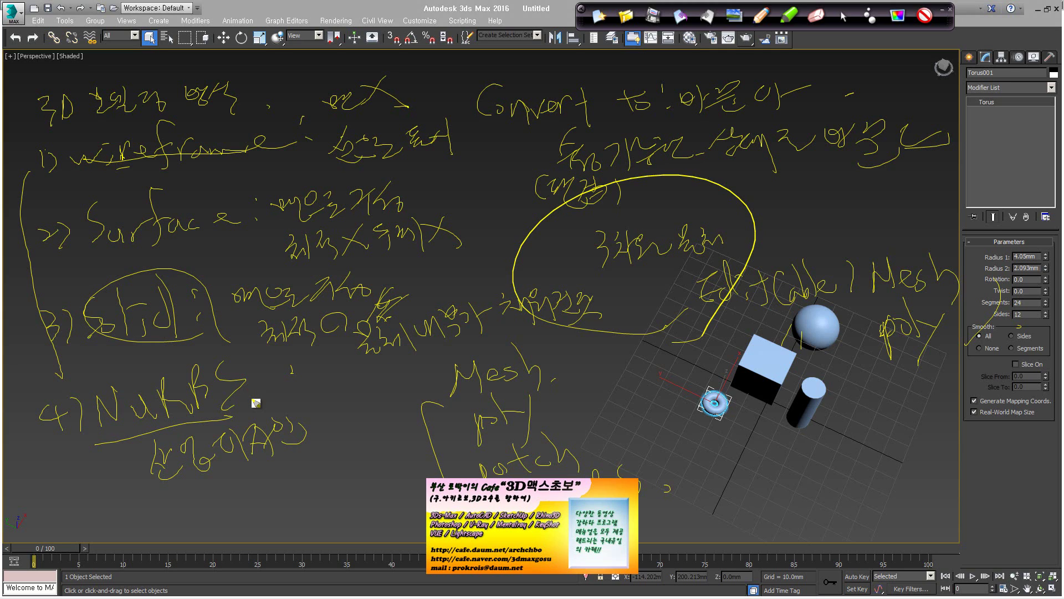
{"action": "mouse_move", "coordinate": [275, 494]}
{"action": "left_mouse_down"}
{"action": "mouse_move", "coordinate": [323, 442]}
{"action": "mouse_move", "coordinate": [420, 474]}
{"action": "left_mouse_up"}
{"action": "mouse_move", "coordinate": [308, 475]}
{"action": "left_mouse_down"}
{"action": "mouse_move", "coordinate": [399, 470]}
{"action": "mouse_move", "coordinate": [391, 499]}
{"action": "mouse_move", "coordinate": [315, 505]}
{"action": "mouse_move", "coordinate": [411, 503]}
{"action": "left_mouse_up"}
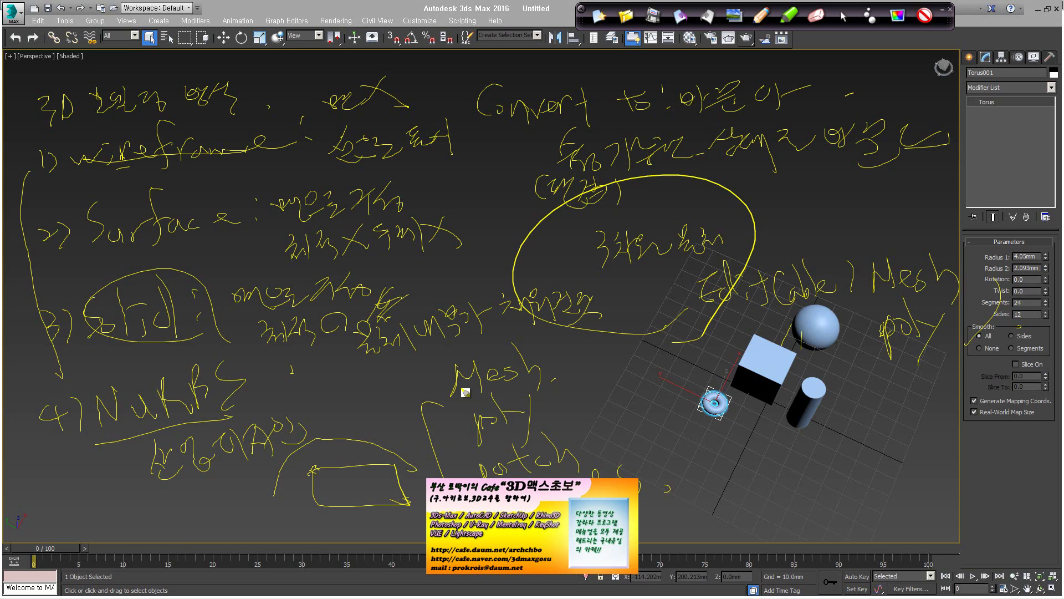
- Sketch a long curved freeform outline below the primitives and add small oval marks inside it
{"action": "mouse_move", "coordinate": [685, 475]}
{"action": "left_mouse_down"}
{"action": "mouse_move", "coordinate": [695, 451]}
{"action": "mouse_move", "coordinate": [725, 441]}
{"action": "mouse_move", "coordinate": [926, 460]}
{"action": "mouse_move", "coordinate": [1005, 449]}
{"action": "mouse_move", "coordinate": [1010, 475]}
{"action": "mouse_move", "coordinate": [993, 504]}
{"action": "mouse_move", "coordinate": [958, 523]}
{"action": "mouse_move", "coordinate": [919, 524]}
{"action": "mouse_move", "coordinate": [712, 491]}
{"action": "mouse_move", "coordinate": [687, 465]}
{"action": "mouse_move", "coordinate": [778, 443]}
{"action": "left_mouse_up"}
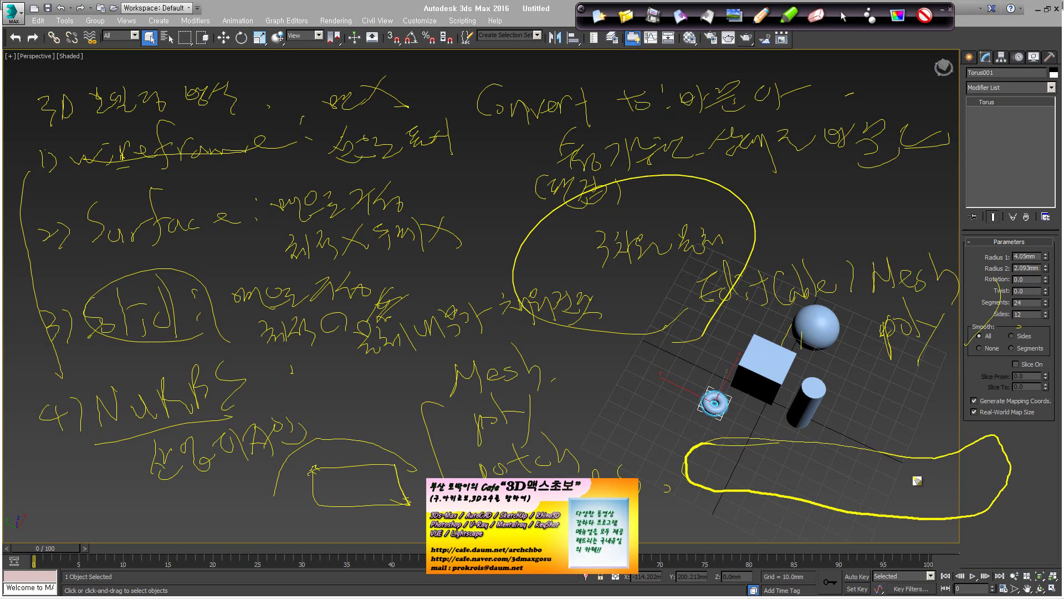
{"action": "left_click_drag", "start_coordinate": [900, 486], "coordinate": [936, 482]}
{"action": "mouse_move", "coordinate": [695, 454]}
{"action": "left_mouse_down"}
{"action": "mouse_move", "coordinate": [712, 441]}
{"action": "mouse_move", "coordinate": [709, 453]}
{"action": "left_mouse_up"}
{"action": "left_click_drag", "start_coordinate": [970, 460], "coordinate": [1000, 462]}
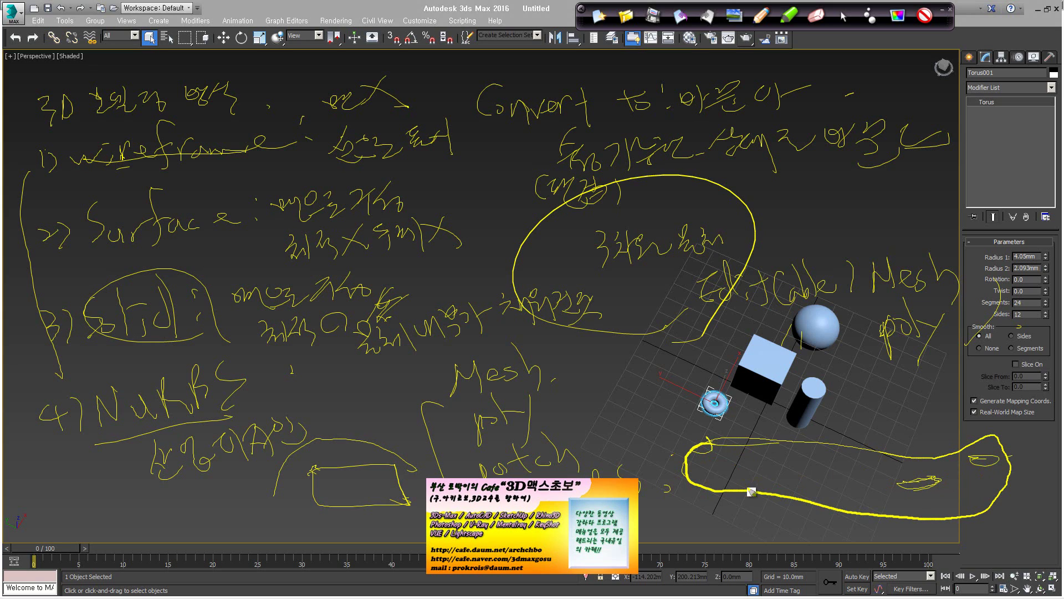
{"action": "mouse_move", "coordinate": [696, 454]}
{"action": "left_mouse_down"}
{"action": "mouse_move", "coordinate": [707, 442]}
{"action": "mouse_move", "coordinate": [776, 439]}
{"action": "mouse_move", "coordinate": [693, 469]}
{"action": "mouse_move", "coordinate": [716, 493]}
{"action": "mouse_move", "coordinate": [825, 490]}
{"action": "left_mouse_up"}
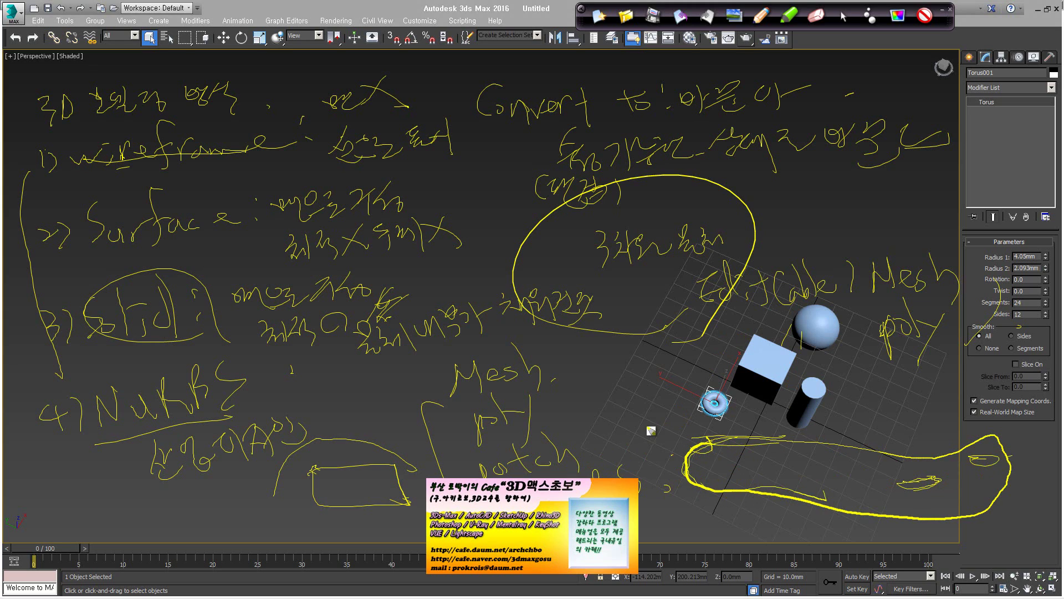
- Draw flow lines and arrows around the outline's narrow end, a long curve along its upper edge, and an arrow beside the torus
{"action": "left_click_drag", "start_coordinate": [564, 434], "coordinate": [555, 432]}
{"action": "left_click_drag", "start_coordinate": [738, 444], "coordinate": [618, 443]}
{"action": "mouse_move", "coordinate": [630, 430]}
{"action": "left_mouse_down"}
{"action": "mouse_move", "coordinate": [630, 449]}
{"action": "mouse_move", "coordinate": [591, 461]}
{"action": "mouse_move", "coordinate": [642, 450]}
{"action": "mouse_move", "coordinate": [680, 463]}
{"action": "left_mouse_up"}
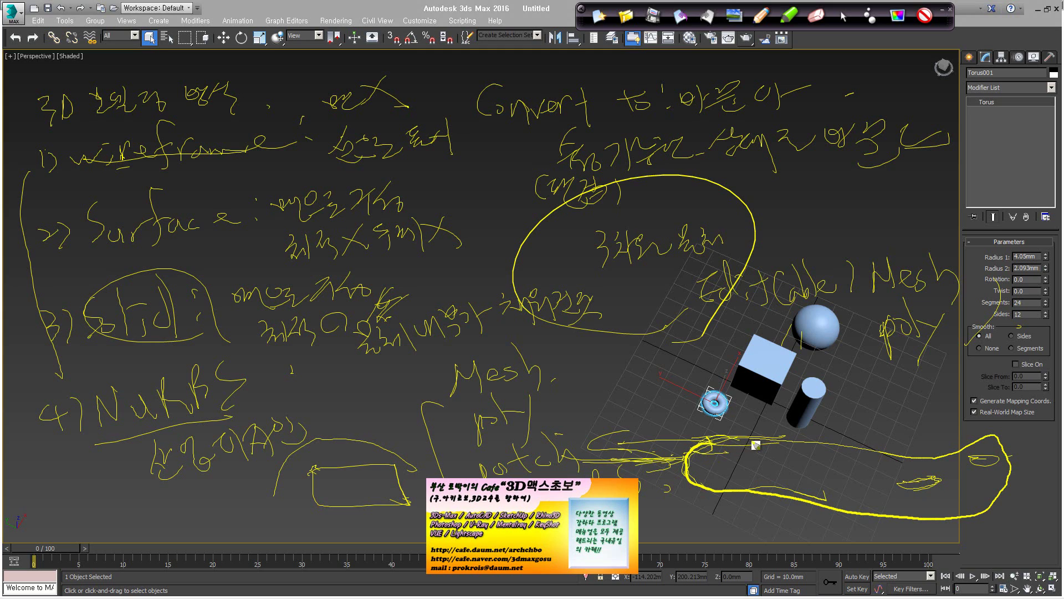
{"action": "mouse_move", "coordinate": [742, 448]}
{"action": "left_mouse_down"}
{"action": "mouse_move", "coordinate": [961, 442]}
{"action": "mouse_move", "coordinate": [1049, 382]}
{"action": "left_mouse_up"}
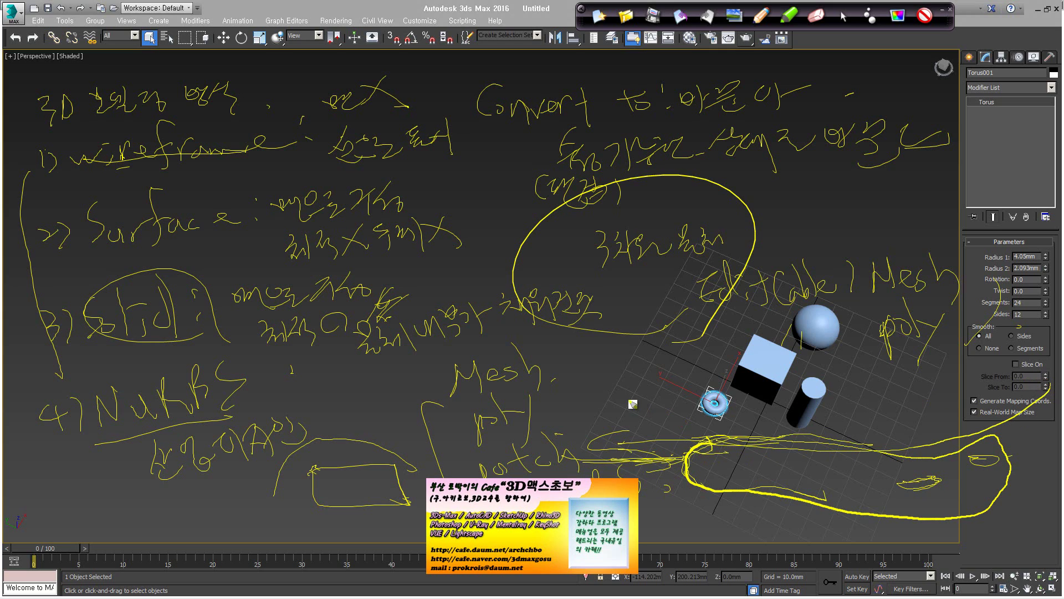
{"action": "left_click_drag", "start_coordinate": [632, 404], "coordinate": [674, 394]}
{"action": "mouse_move", "coordinate": [732, 365]}
{"action": "left_mouse_down"}
{"action": "mouse_move", "coordinate": [673, 399]}
{"action": "mouse_move", "coordinate": [694, 402]}
{"action": "left_mouse_up"}
- Circle the NURBS entry with its note and handwrite "Rhino3D" beside it
{"action": "mouse_move", "coordinate": [263, 492]}
{"action": "left_mouse_down"}
{"action": "mouse_move", "coordinate": [299, 398]}
{"action": "mouse_move", "coordinate": [328, 440]}
{"action": "left_mouse_up"}
{"action": "mouse_move", "coordinate": [233, 416]}
{"action": "left_mouse_down"}
{"action": "mouse_move", "coordinate": [266, 383]}
{"action": "mouse_move", "coordinate": [247, 389]}
{"action": "mouse_move", "coordinate": [258, 394]}
{"action": "left_mouse_up"}
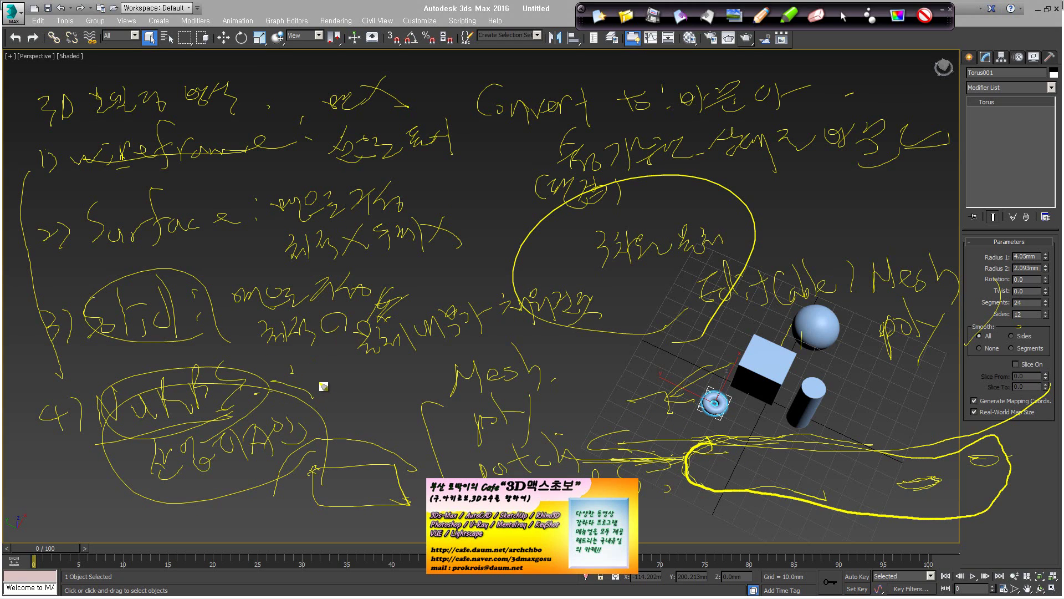
{"action": "mouse_move", "coordinate": [332, 379]}
{"action": "left_mouse_down"}
{"action": "mouse_move", "coordinate": [332, 416]}
{"action": "mouse_move", "coordinate": [354, 413]}
{"action": "left_mouse_up"}
{"action": "mouse_move", "coordinate": [362, 388]}
{"action": "left_mouse_down"}
{"action": "mouse_move", "coordinate": [363, 412]}
{"action": "mouse_move", "coordinate": [442, 366]}
{"action": "mouse_move", "coordinate": [470, 384]}
{"action": "left_mouse_up"}
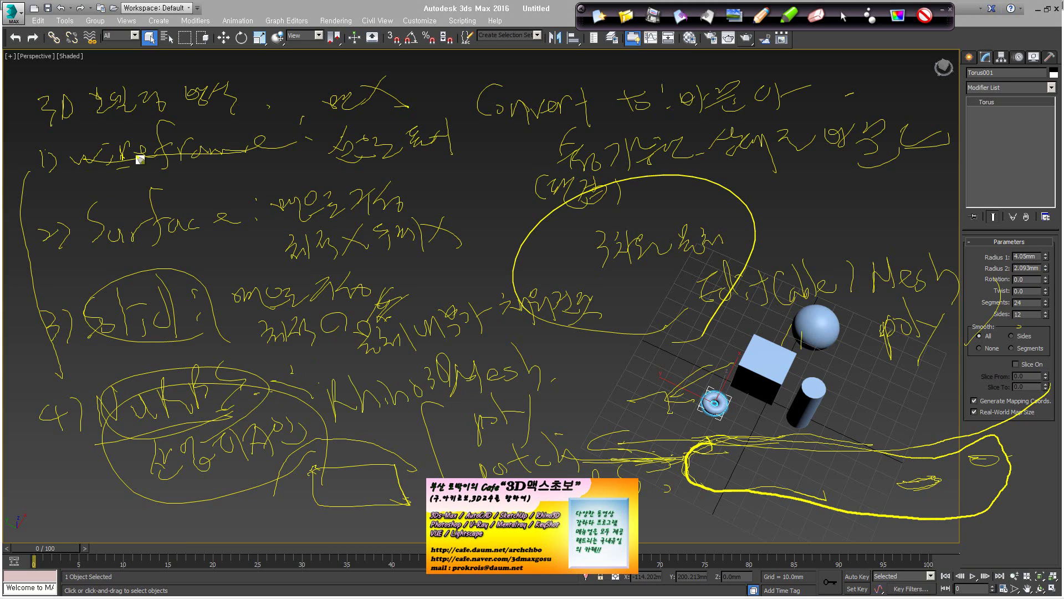
- Circle the wireframe, Surface, Solid and NURBS entries in the method list
{"action": "mouse_move", "coordinate": [233, 154]}
{"action": "left_mouse_down"}
{"action": "mouse_move", "coordinate": [104, 111]}
{"action": "mouse_move", "coordinate": [237, 151]}
{"action": "left_mouse_up"}
{"action": "left_click_drag", "start_coordinate": [190, 246], "coordinate": [222, 208]}
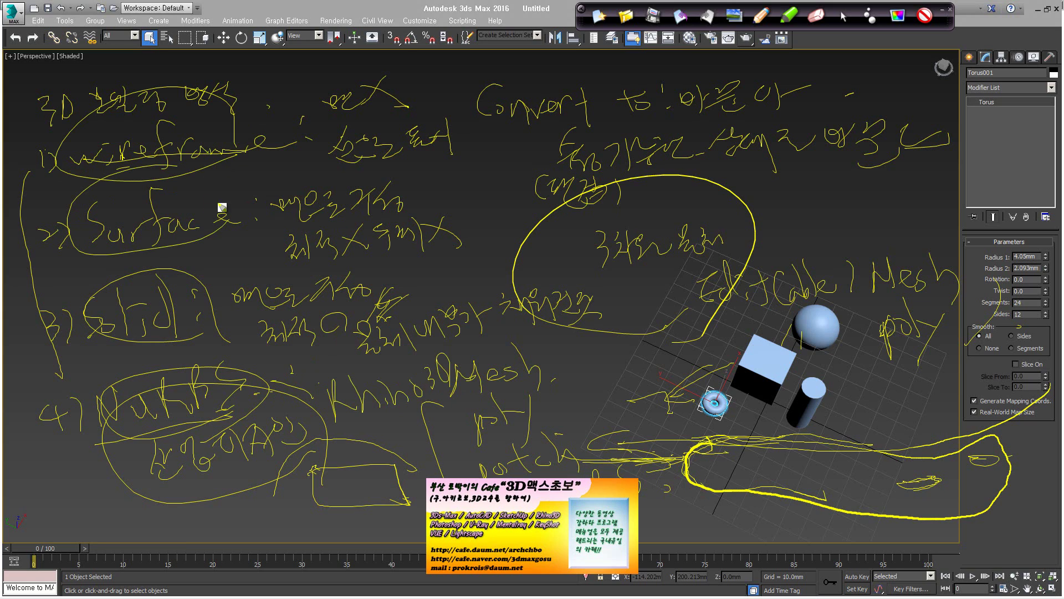
{"action": "mouse_move", "coordinate": [218, 302]}
{"action": "left_mouse_down"}
{"action": "mouse_move", "coordinate": [224, 375]}
{"action": "mouse_move", "coordinate": [49, 431]}
{"action": "mouse_move", "coordinate": [270, 442]}
{"action": "left_mouse_up"}
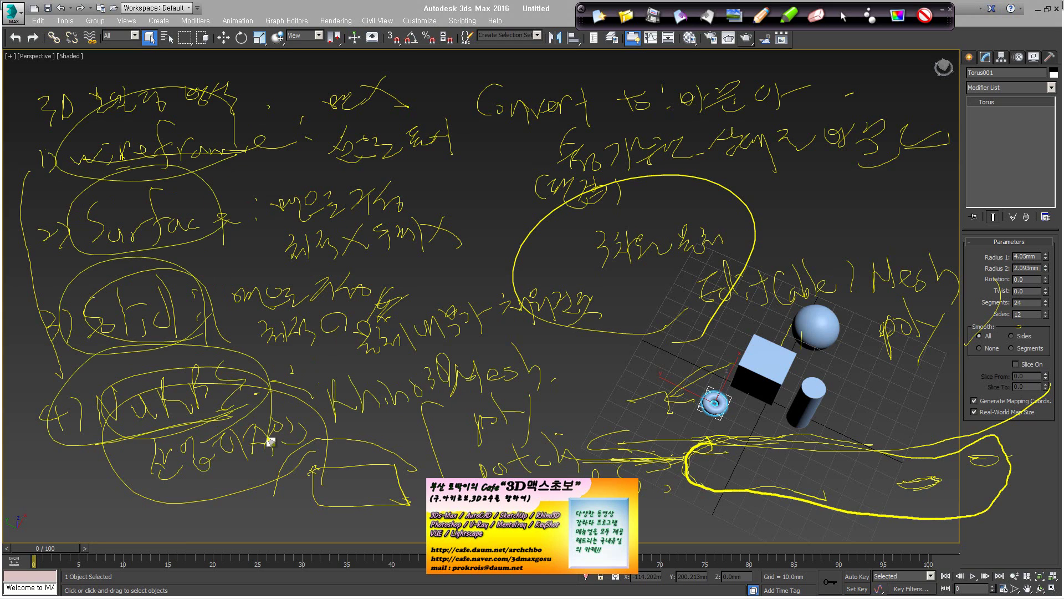
- Clear all the handwriting, and write "Edit(able) Mesh" with "poly" and "patch" listed below Mesh
{"action": "left_click", "coordinate": [599, 17]}
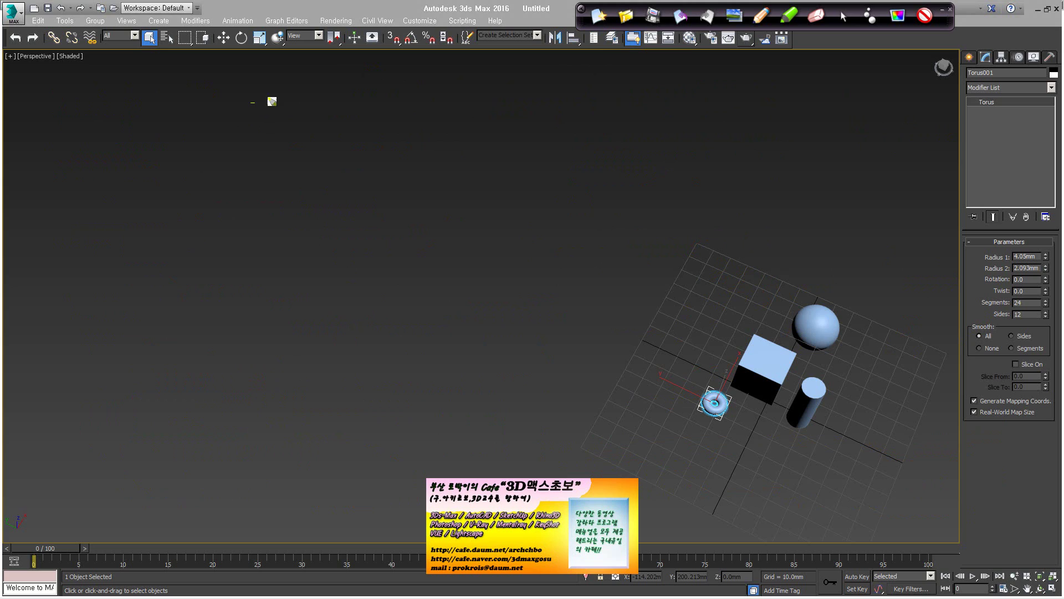
{"action": "mouse_move", "coordinate": [269, 103]}
{"action": "left_mouse_down"}
{"action": "mouse_move", "coordinate": [358, 102]}
{"action": "mouse_move", "coordinate": [363, 128]}
{"action": "mouse_move", "coordinate": [377, 98]}
{"action": "mouse_move", "coordinate": [451, 98]}
{"action": "mouse_move", "coordinate": [491, 113]}
{"action": "mouse_move", "coordinate": [490, 150]}
{"action": "mouse_move", "coordinate": [447, 172]}
{"action": "mouse_move", "coordinate": [481, 160]}
{"action": "mouse_move", "coordinate": [434, 231]}
{"action": "mouse_move", "coordinate": [504, 223]}
{"action": "mouse_move", "coordinate": [518, 243]}
{"action": "left_mouse_up"}
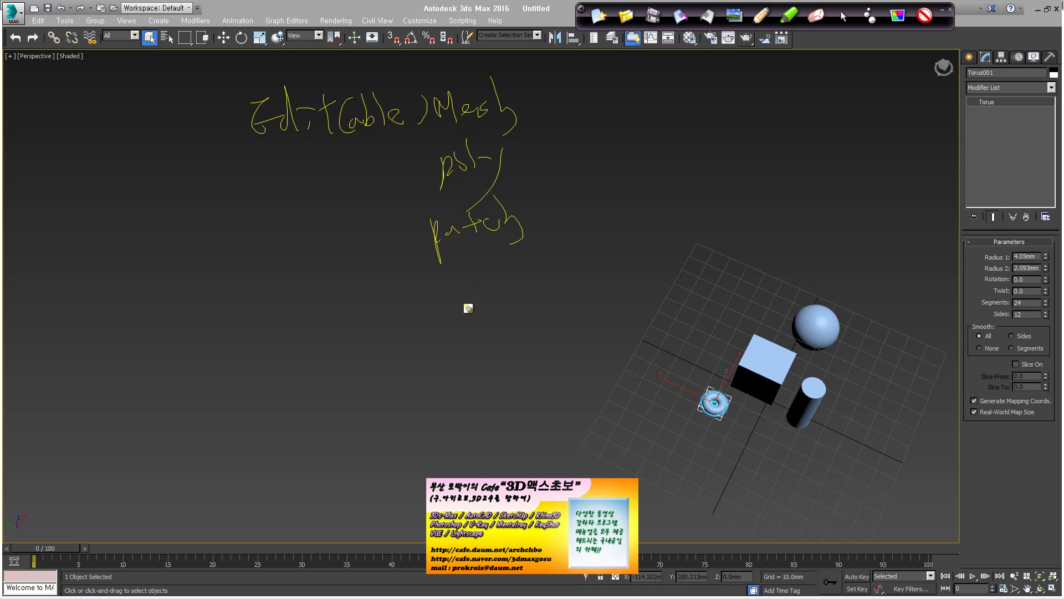
- Handwrite "gpoly" and "NURBS" below patch in the list, and show the sphere's Convert To options
{"action": "mouse_move", "coordinate": [447, 288]}
{"action": "left_mouse_down"}
{"action": "mouse_move", "coordinate": [470, 297]}
{"action": "mouse_move", "coordinate": [463, 309]}
{"action": "mouse_move", "coordinate": [481, 285]}
{"action": "mouse_move", "coordinate": [468, 371]}
{"action": "mouse_move", "coordinate": [575, 339]}
{"action": "mouse_move", "coordinate": [640, 364]}
{"action": "left_mouse_up"}
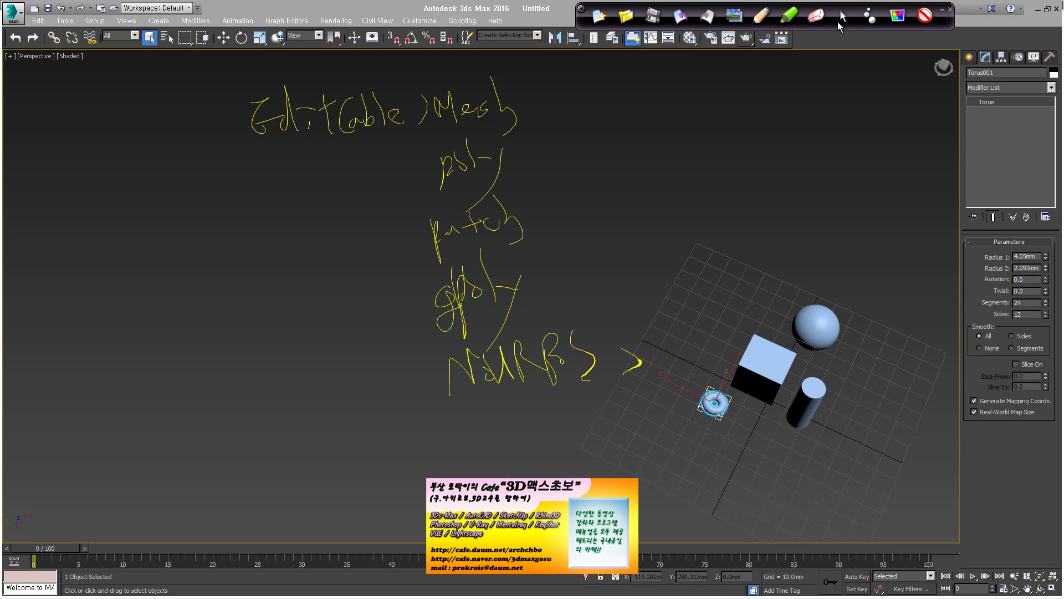
{"action": "left_click", "coordinate": [843, 17]}
{"action": "left_click", "coordinate": [816, 310]}
{"action": "right_click", "coordinate": [816, 311]}
{"action": "mouse_move", "coordinate": [854, 419]}
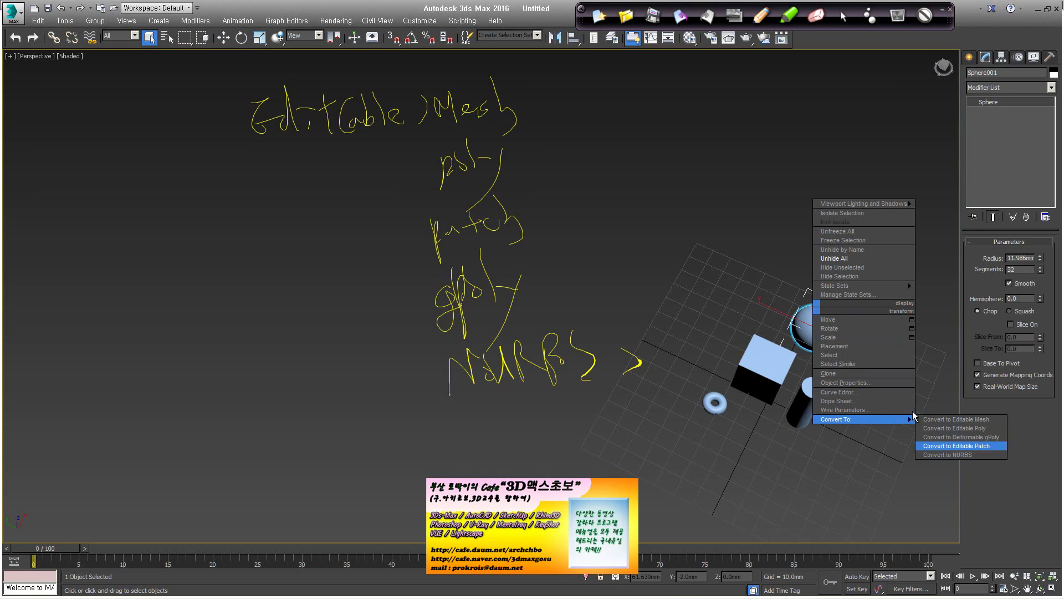
- Clear all the handwriting and deselect the sphere
{"action": "left_click", "coordinate": [597, 16]}
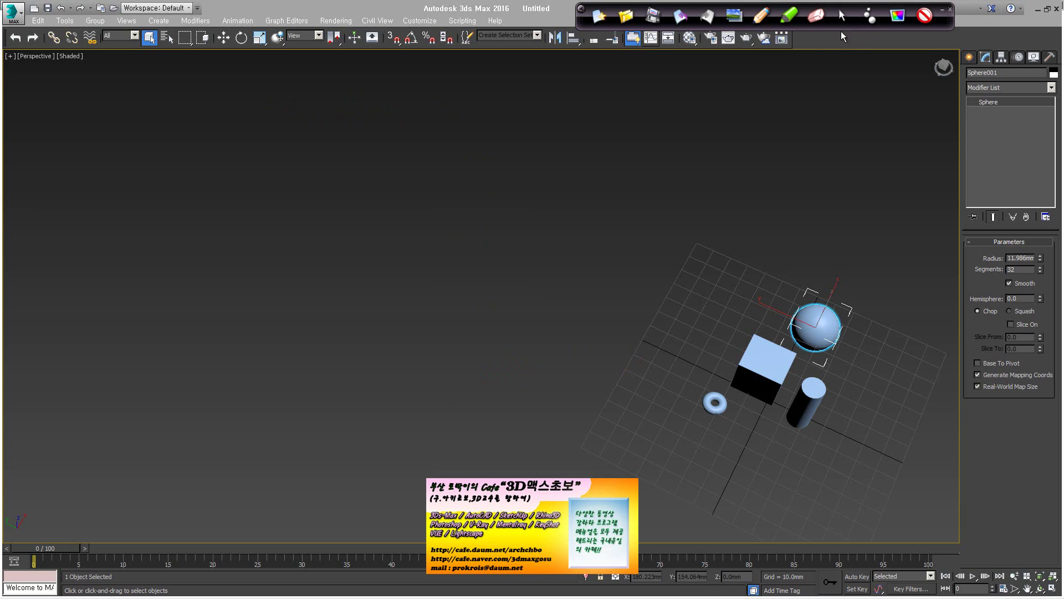
{"action": "key", "text": "ctrl+shift+z"}
{"action": "scroll", "coordinate": [427, 251], "scroll_direction": "up", "scroll_amount": 3}
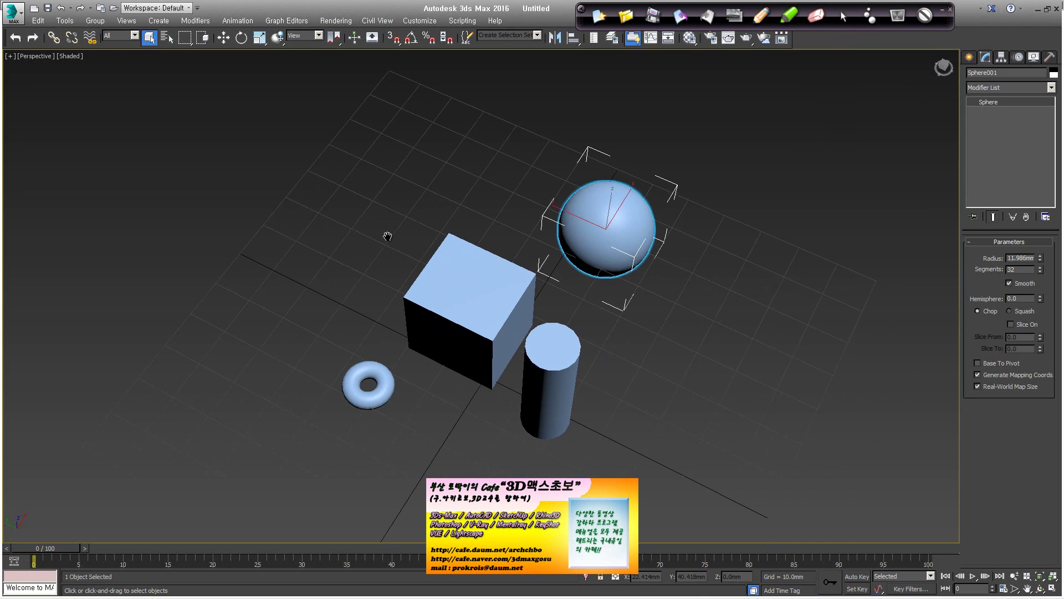
{"action": "left_click", "coordinate": [321, 298]}
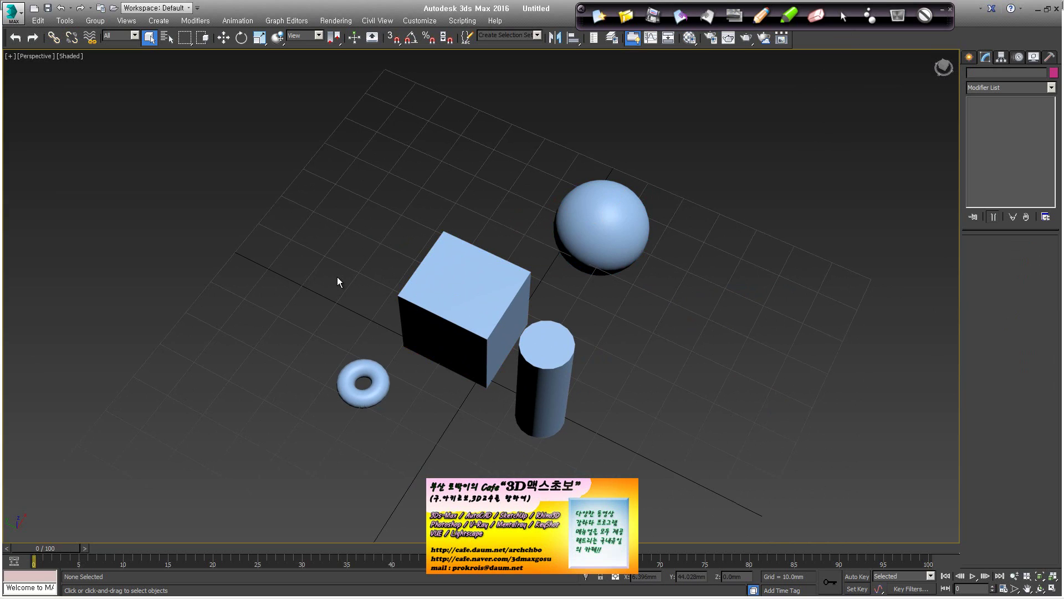
- Toggle the Grid Points snap on and off, and turn on 3D snapping
{"action": "right_click", "coordinate": [234, 249], "text": "shift"}
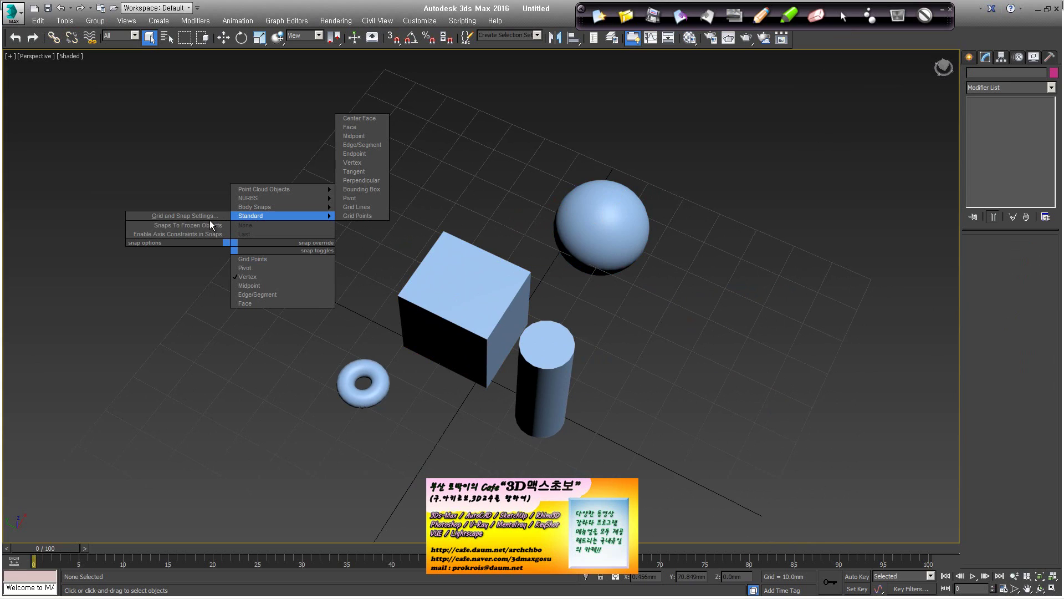
{"action": "left_click", "coordinate": [269, 260]}
{"action": "left_click", "coordinate": [397, 39]}
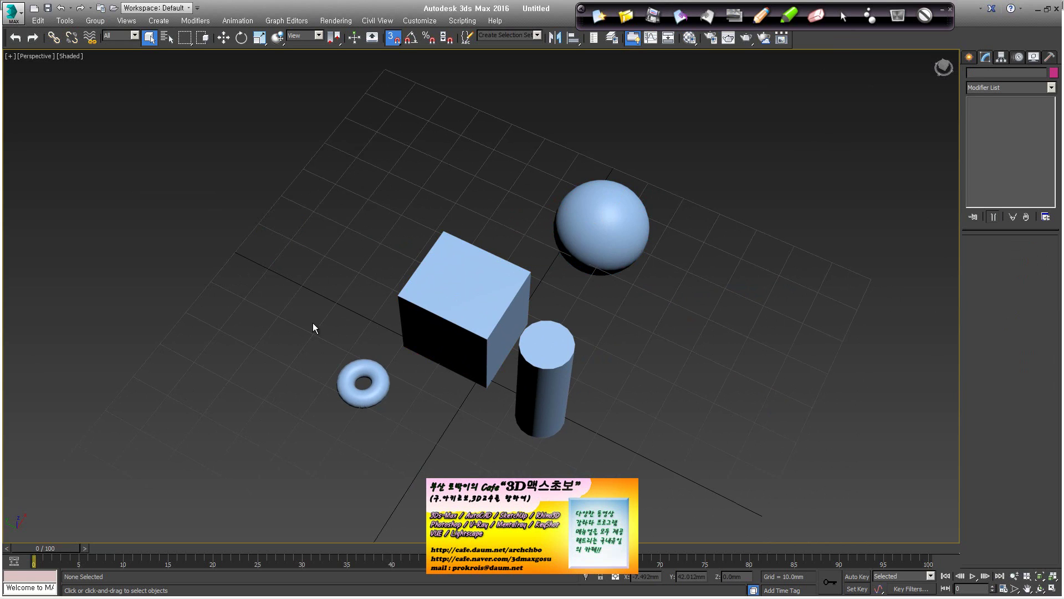
{"action": "middle_click_drag", "start_coordinate": [330, 270], "coordinate": [310, 248]}
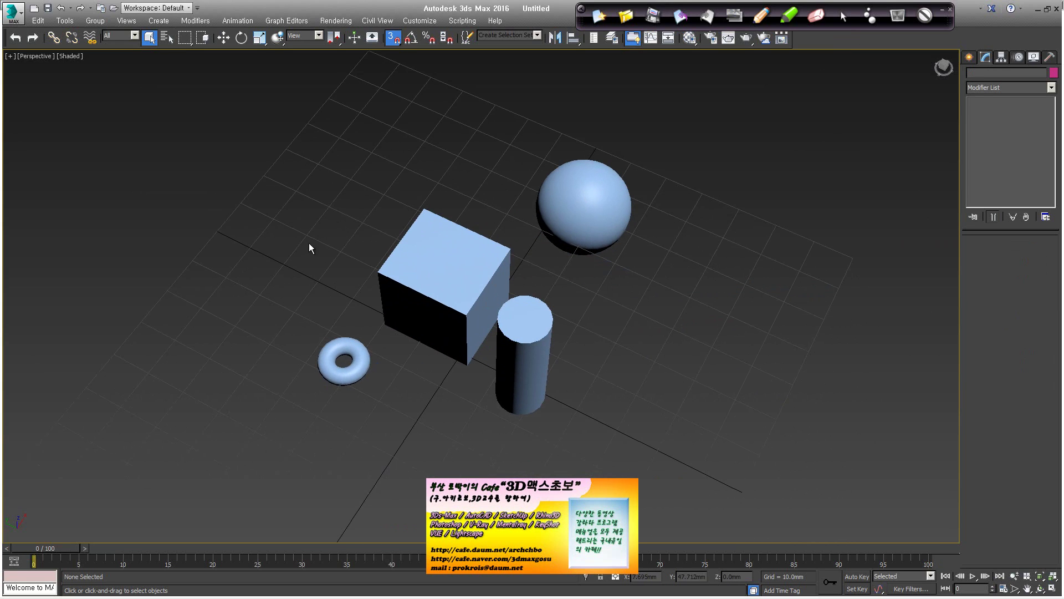
{"action": "right_click", "coordinate": [282, 286], "text": "shift"}
{"action": "left_click", "coordinate": [300, 292]}
- Show the snap quad menu's options, overrides and toggles, and close it without choosing any
{"action": "right_click", "coordinate": [288, 293], "text": "shift"}
{"action": "left_click", "coordinate": [220, 295]}
{"action": "right_click", "coordinate": [221, 291], "text": "shift"}
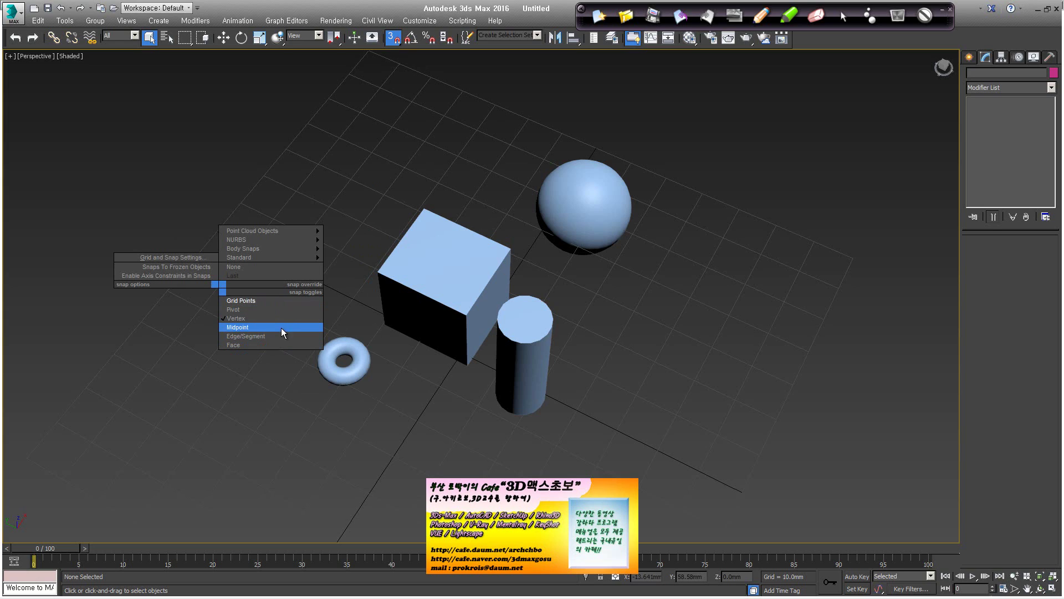
{"action": "left_click", "coordinate": [245, 368]}
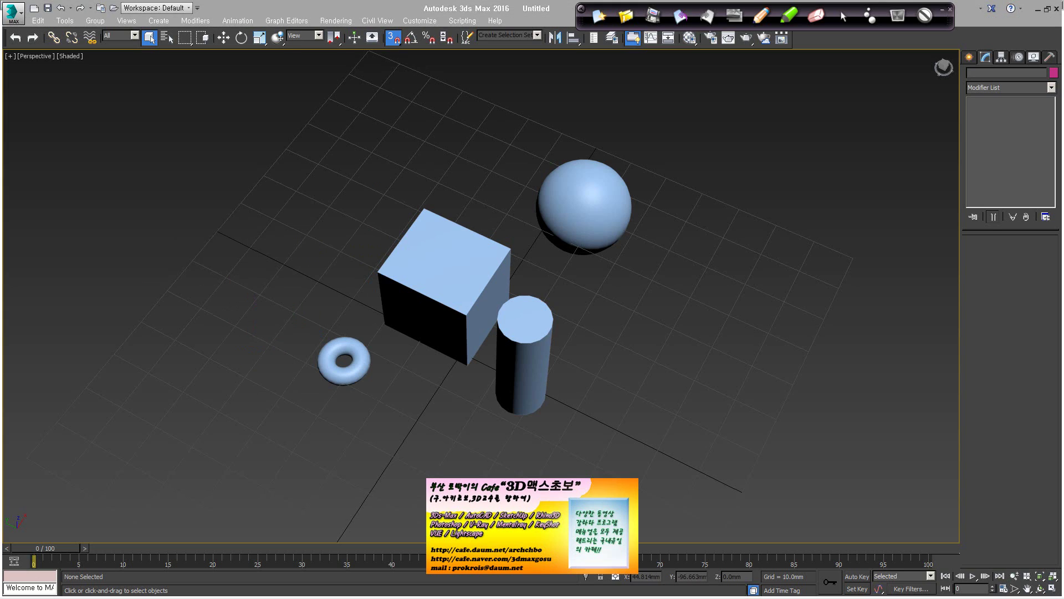
- Show the quad menu of primitives and transform commands over the empty viewport, and close it
{"action": "right_click", "coordinate": [315, 237]}
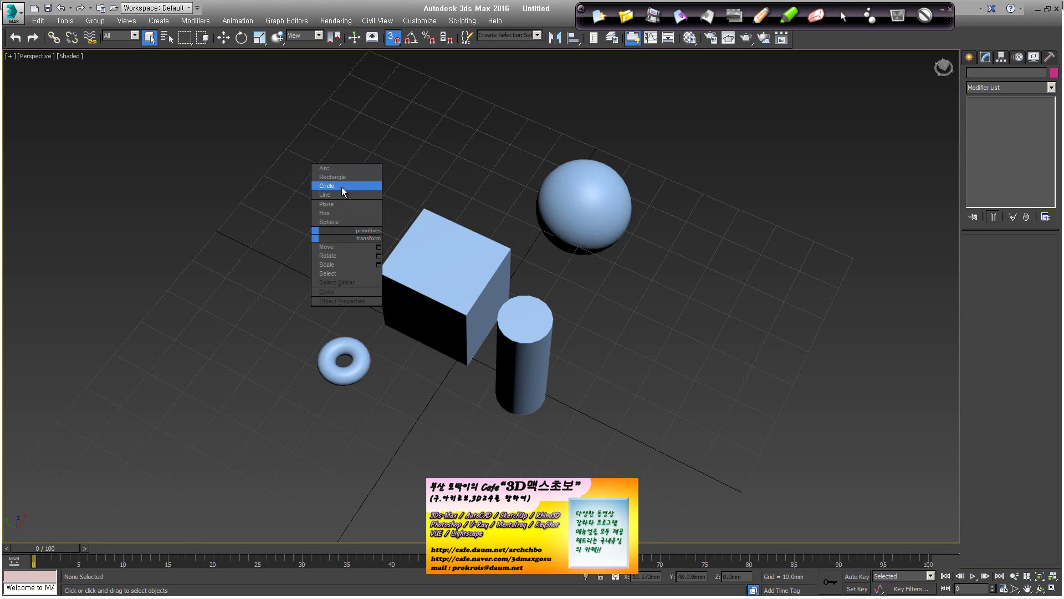
{"action": "left_click", "coordinate": [225, 259]}
{"action": "right_click", "coordinate": [254, 261]}
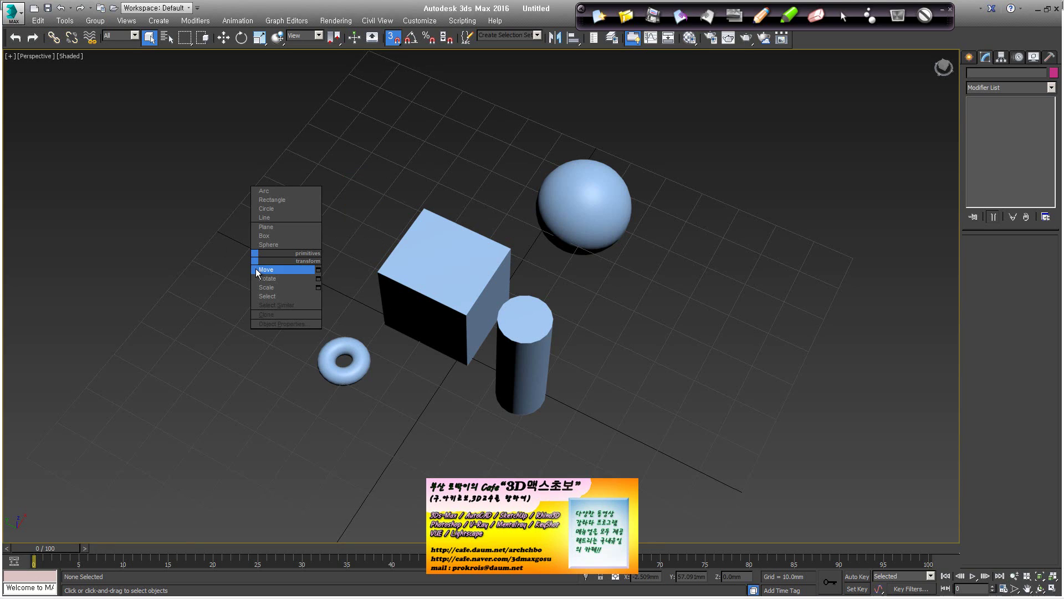
{"action": "left_click", "coordinate": [234, 274]}
- Show the snap quad menu once more for comparison, leaving its toggles unchanged
{"action": "right_click", "coordinate": [241, 267], "text": "shift"}
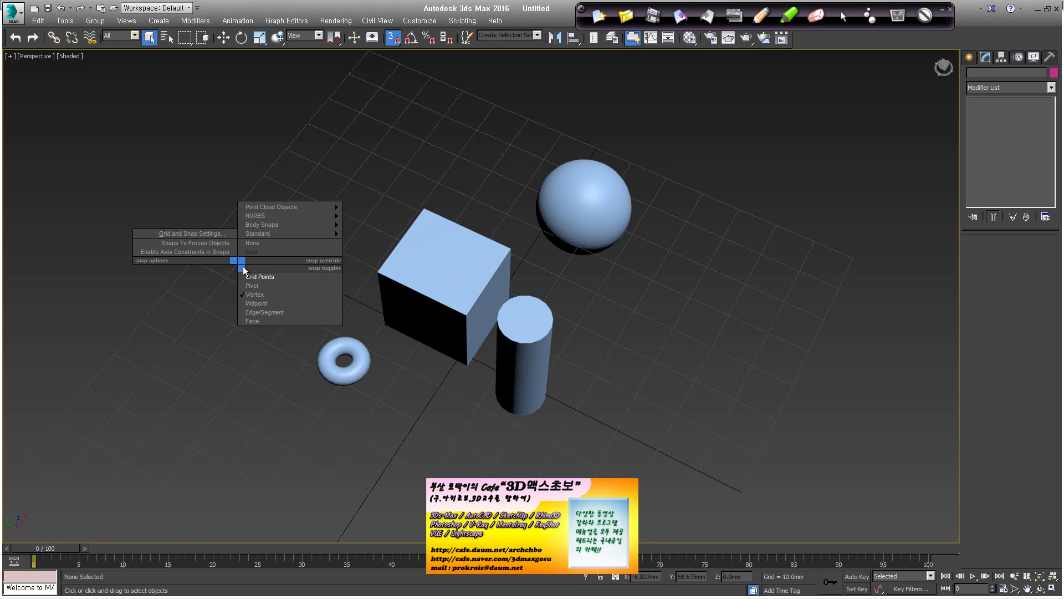
{"action": "left_click", "coordinate": [240, 284]}
{"action": "right_click", "coordinate": [240, 273], "text": "shift"}
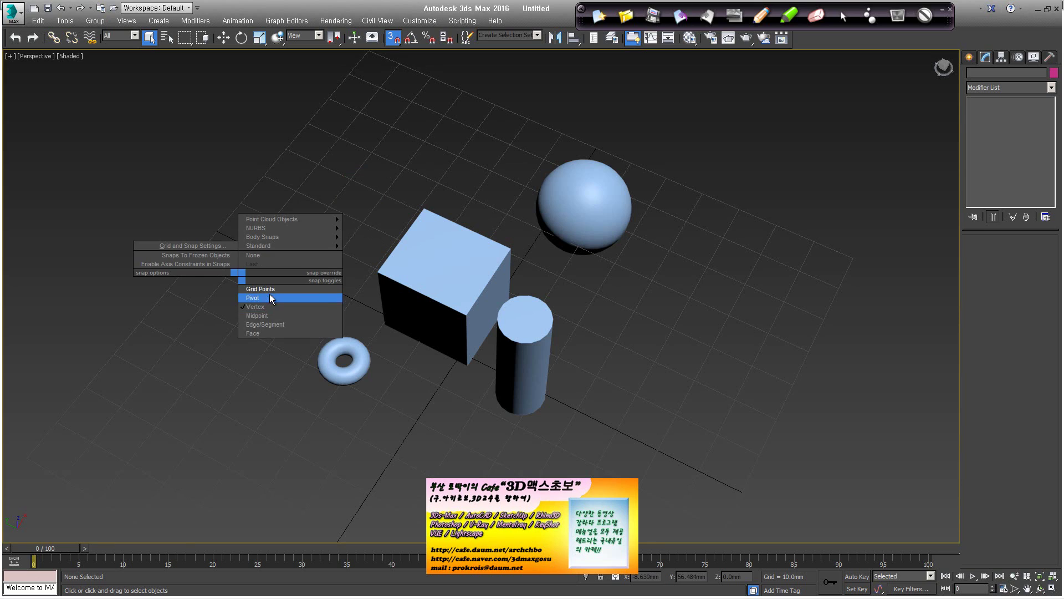
{"action": "left_click", "coordinate": [224, 344]}
{"action": "right_click", "coordinate": [227, 334]}
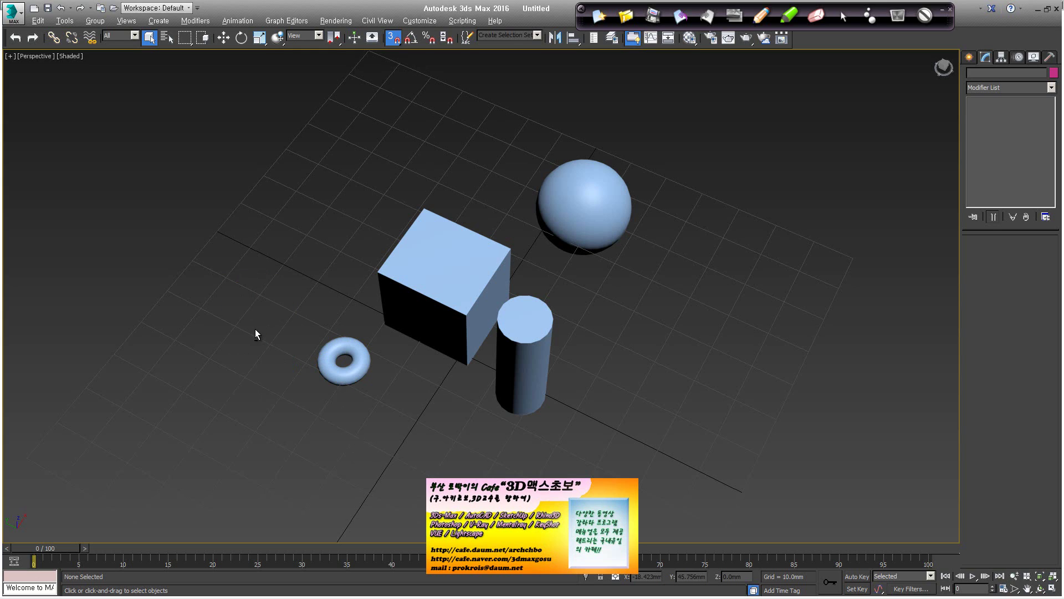
- Show the animation quad menu with its transform, coordinates and pose sections, followed by the rendering quad menu
{"action": "right_click", "coordinate": [254, 328], "text": "alt"}
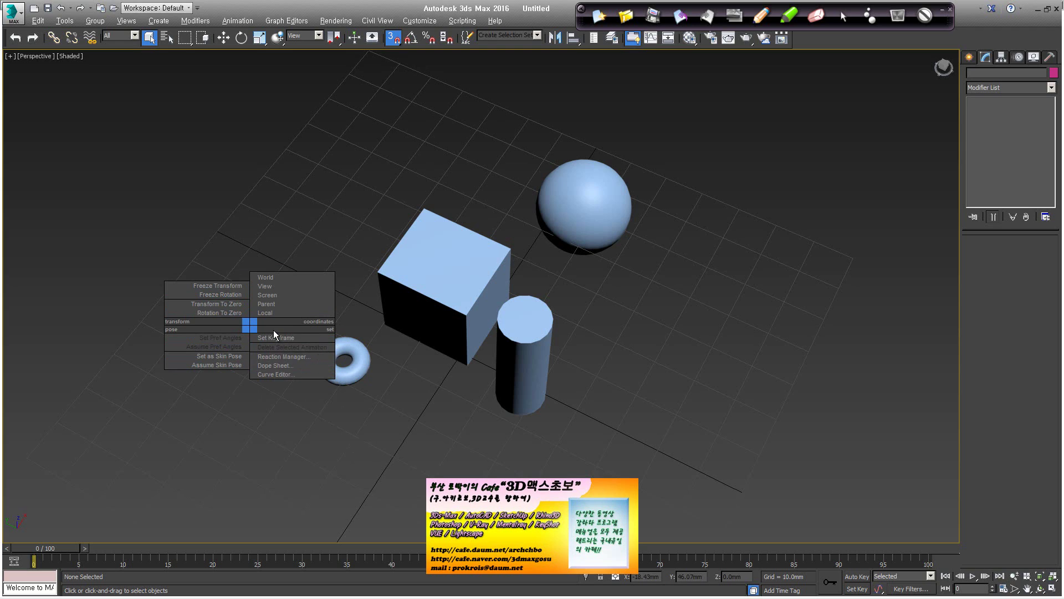
{"action": "left_click", "coordinate": [407, 464]}
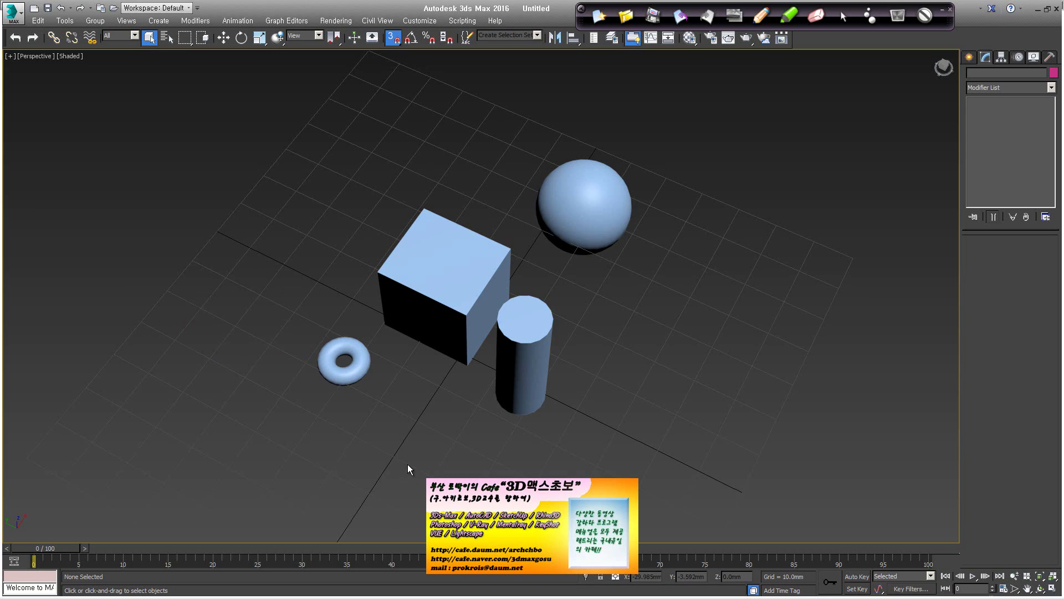
{"action": "right_click", "coordinate": [359, 457], "text": "ctrl+alt"}
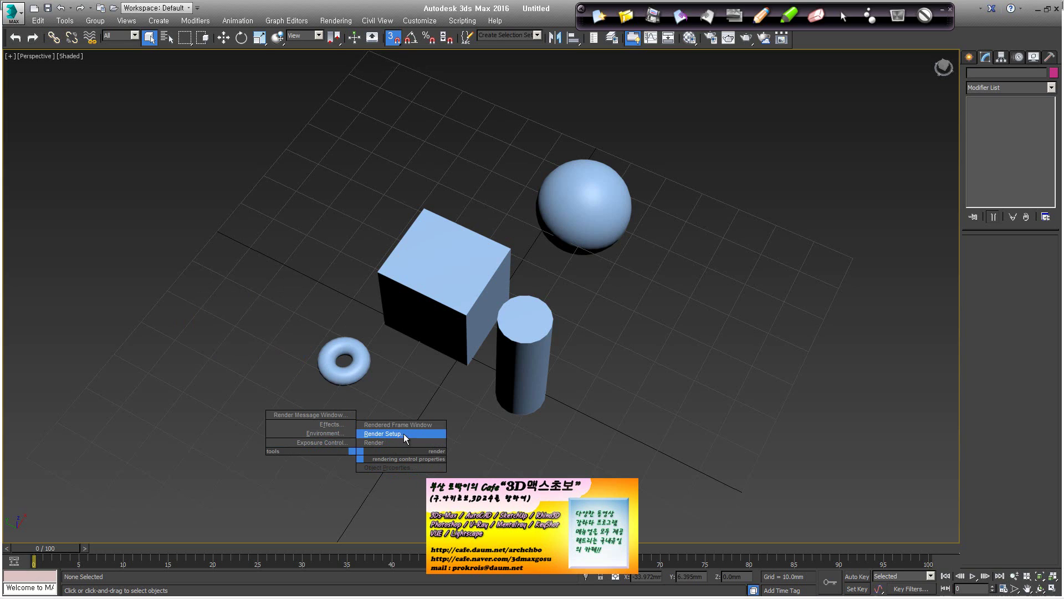
{"action": "left_click", "coordinate": [221, 442]}
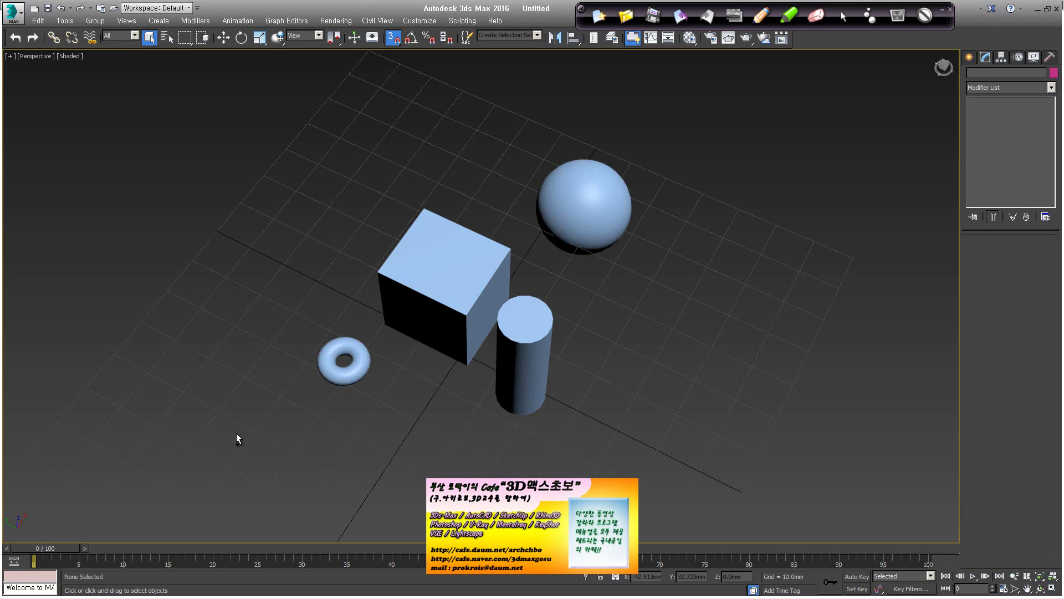
{"action": "right_click", "coordinate": [236, 434]}
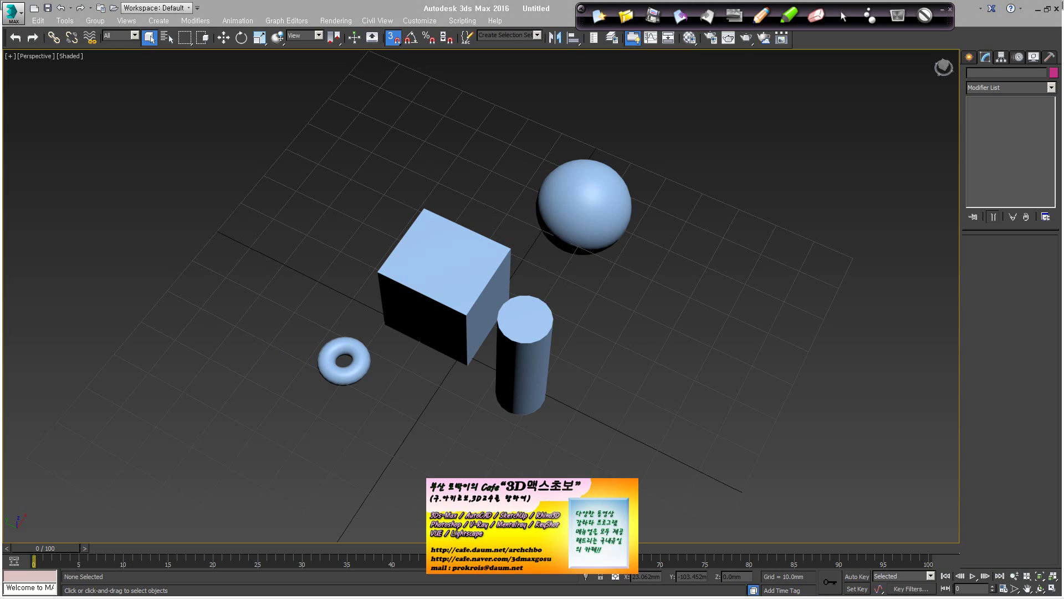
- Handwrite a Korean heading about the right mouse button, a ditto mark, and "Shift + mouse R => Snap" beside the objects
{"action": "middle_click_drag", "start_coordinate": [289, 90], "coordinate": [608, 211]}
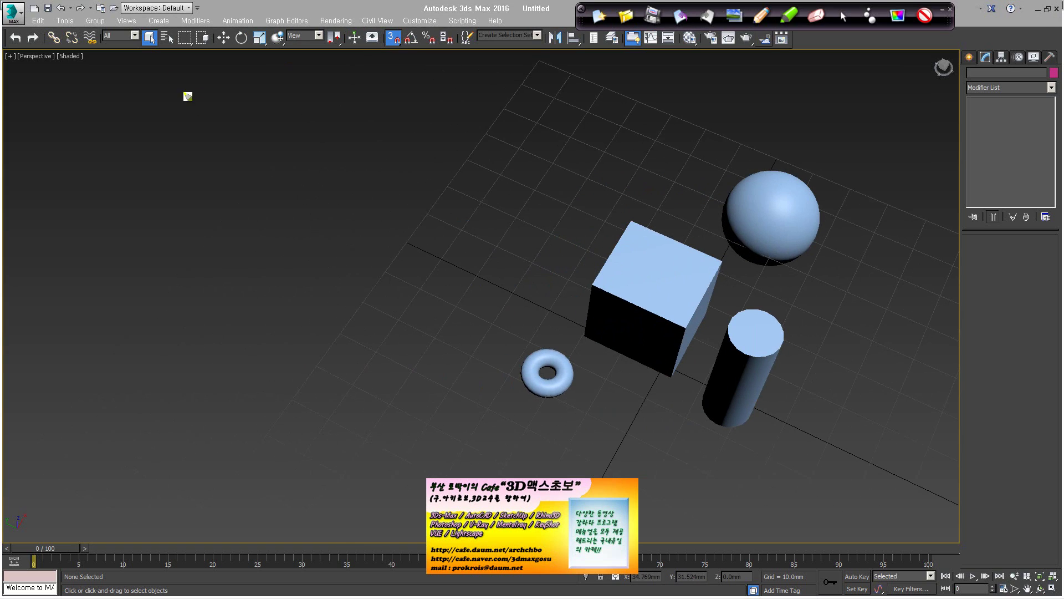
{"action": "mouse_move", "coordinate": [71, 94]}
{"action": "left_mouse_down"}
{"action": "mouse_move", "coordinate": [75, 109]}
{"action": "mouse_move", "coordinate": [155, 84]}
{"action": "mouse_move", "coordinate": [178, 96]}
{"action": "mouse_move", "coordinate": [184, 115]}
{"action": "mouse_move", "coordinate": [223, 84]}
{"action": "mouse_move", "coordinate": [245, 96]}
{"action": "mouse_move", "coordinate": [290, 91]}
{"action": "mouse_move", "coordinate": [319, 70]}
{"action": "mouse_move", "coordinate": [319, 88]}
{"action": "mouse_move", "coordinate": [394, 84]}
{"action": "left_mouse_up"}
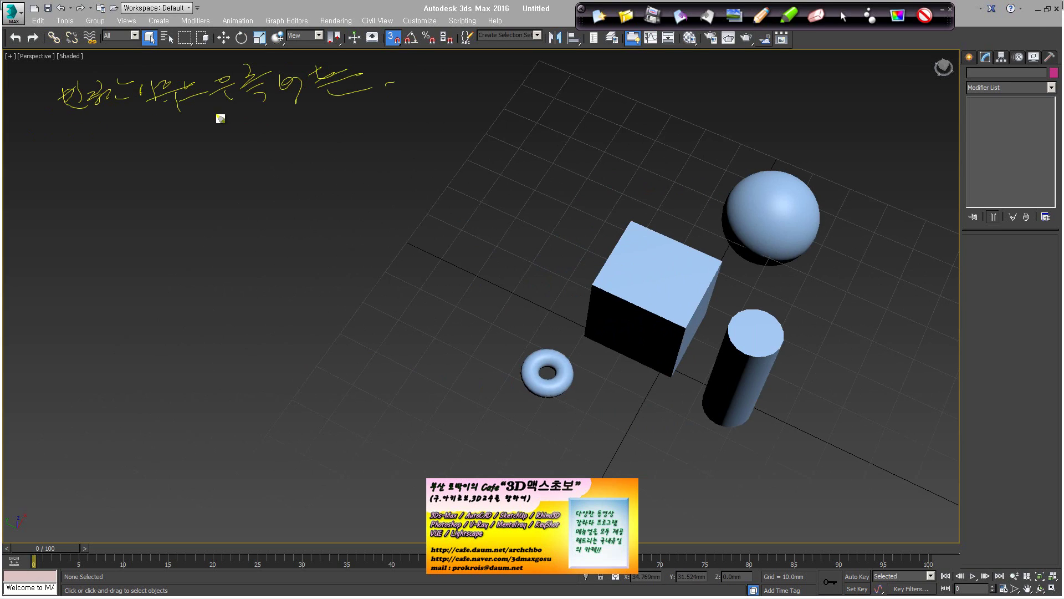
{"action": "left_click_drag", "start_coordinate": [270, 120], "coordinate": [251, 136]}
{"action": "mouse_move", "coordinate": [61, 178]}
{"action": "left_mouse_down"}
{"action": "mouse_move", "coordinate": [81, 200]}
{"action": "mouse_move", "coordinate": [95, 185]}
{"action": "mouse_move", "coordinate": [128, 178]}
{"action": "mouse_move", "coordinate": [136, 188]}
{"action": "mouse_move", "coordinate": [166, 169]}
{"action": "mouse_move", "coordinate": [222, 185]}
{"action": "mouse_move", "coordinate": [384, 171]}
{"action": "mouse_move", "coordinate": [425, 177]}
{"action": "mouse_move", "coordinate": [450, 205]}
{"action": "left_mouse_up"}
{"action": "left_click_drag", "start_coordinate": [446, 166], "coordinate": [459, 176]}
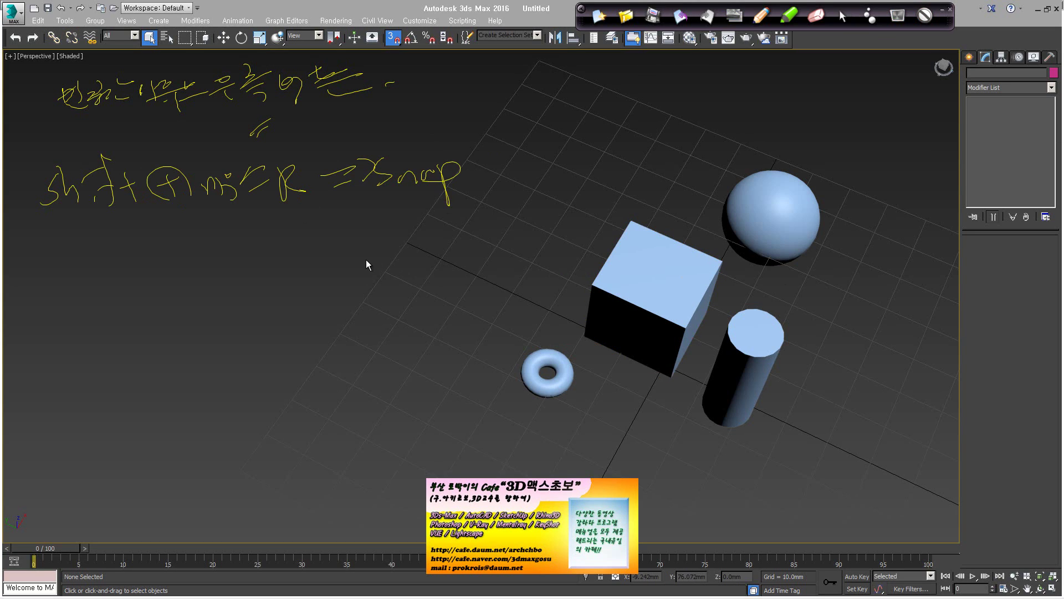
- Handwrite the Ctrl line for 2D and 3D creation, the Alt line for animation setting, and the Ctrl + Alt line for the rendering menu
{"action": "left_click", "coordinate": [761, 16]}
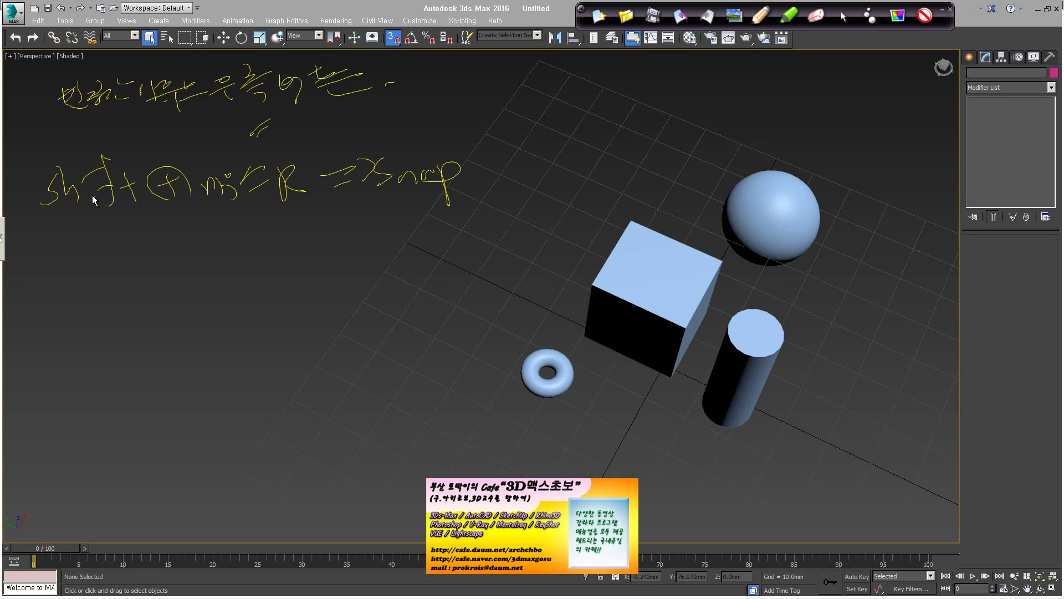
{"action": "mouse_move", "coordinate": [75, 240]}
{"action": "left_mouse_down"}
{"action": "mouse_move", "coordinate": [60, 255]}
{"action": "mouse_move", "coordinate": [122, 263]}
{"action": "mouse_move", "coordinate": [179, 244]}
{"action": "mouse_move", "coordinate": [161, 238]}
{"action": "mouse_move", "coordinate": [344, 235]}
{"action": "mouse_move", "coordinate": [368, 249]}
{"action": "mouse_move", "coordinate": [408, 231]}
{"action": "mouse_move", "coordinate": [525, 244]}
{"action": "mouse_move", "coordinate": [546, 230]}
{"action": "mouse_move", "coordinate": [571, 233]}
{"action": "left_mouse_up"}
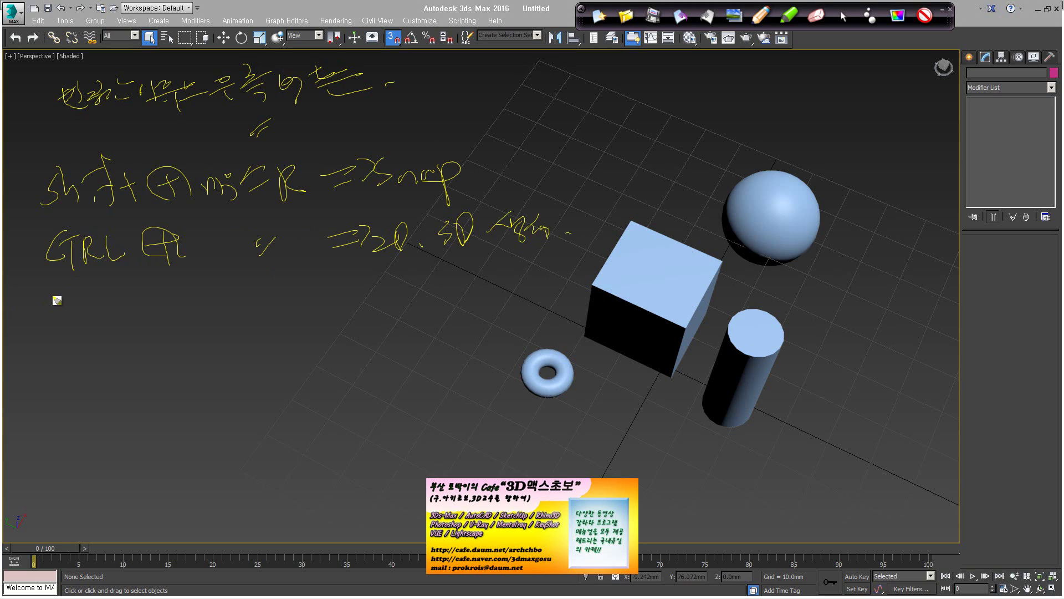
{"action": "mouse_move", "coordinate": [66, 311]}
{"action": "left_mouse_down"}
{"action": "mouse_move", "coordinate": [76, 322]}
{"action": "mouse_move", "coordinate": [157, 308]}
{"action": "mouse_move", "coordinate": [205, 333]}
{"action": "mouse_move", "coordinate": [340, 306]}
{"action": "mouse_move", "coordinate": [318, 325]}
{"action": "left_mouse_up"}
{"action": "mouse_move", "coordinate": [373, 305]}
{"action": "left_mouse_down"}
{"action": "mouse_move", "coordinate": [443, 304]}
{"action": "mouse_move", "coordinate": [472, 319]}
{"action": "mouse_move", "coordinate": [581, 287]}
{"action": "mouse_move", "coordinate": [581, 320]}
{"action": "mouse_move", "coordinate": [653, 337]}
{"action": "mouse_move", "coordinate": [808, 266]}
{"action": "left_mouse_up"}
{"action": "mouse_move", "coordinate": [36, 392]}
{"action": "left_mouse_down"}
{"action": "mouse_move", "coordinate": [56, 388]}
{"action": "mouse_move", "coordinate": [68, 409]}
{"action": "mouse_move", "coordinate": [102, 410]}
{"action": "mouse_move", "coordinate": [142, 380]}
{"action": "mouse_move", "coordinate": [176, 398]}
{"action": "mouse_move", "coordinate": [197, 382]}
{"action": "mouse_move", "coordinate": [263, 401]}
{"action": "mouse_move", "coordinate": [260, 410]}
{"action": "mouse_move", "coordinate": [418, 373]}
{"action": "mouse_move", "coordinate": [444, 396]}
{"action": "mouse_move", "coordinate": [478, 401]}
{"action": "mouse_move", "coordinate": [554, 382]}
{"action": "mouse_move", "coordinate": [585, 427]}
{"action": "mouse_move", "coordinate": [657, 360]}
{"action": "mouse_move", "coordinate": [696, 352]}
{"action": "mouse_move", "coordinate": [729, 388]}
{"action": "mouse_move", "coordinate": [696, 393]}
{"action": "left_mouse_up"}
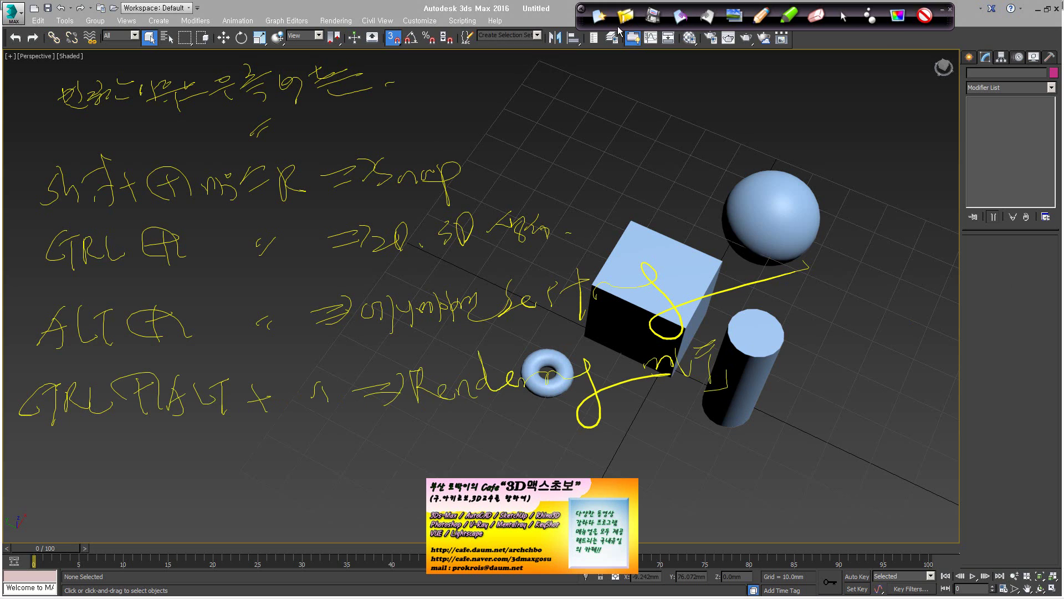
- Clear all the handwriting and, with the spline creation commands shown, activate the uniform scale tool
{"action": "left_click", "coordinate": [898, 17]}
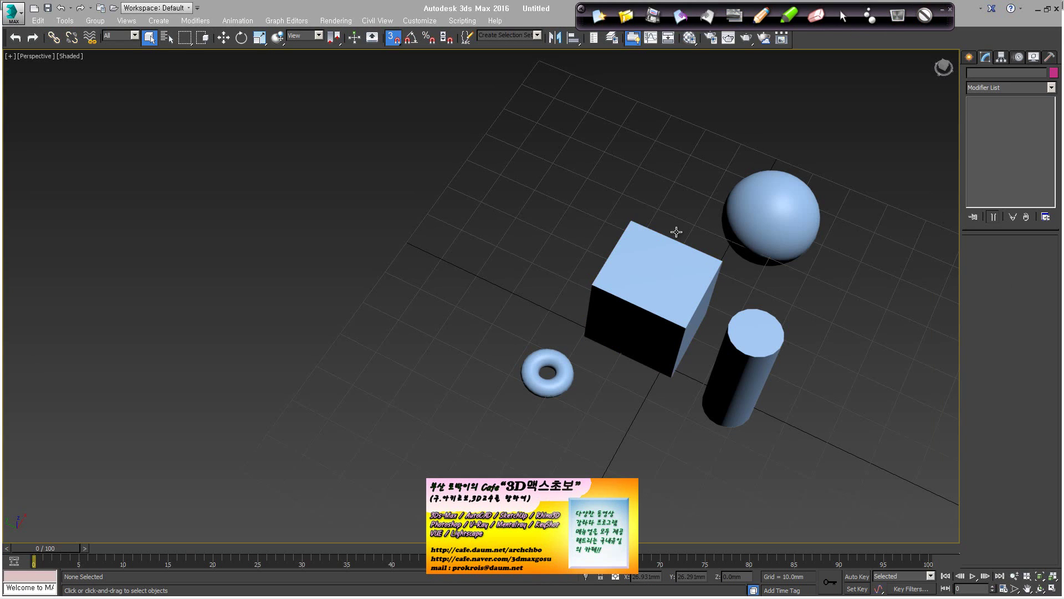
{"action": "middle_click_drag", "start_coordinate": [654, 276], "coordinate": [355, 233]}
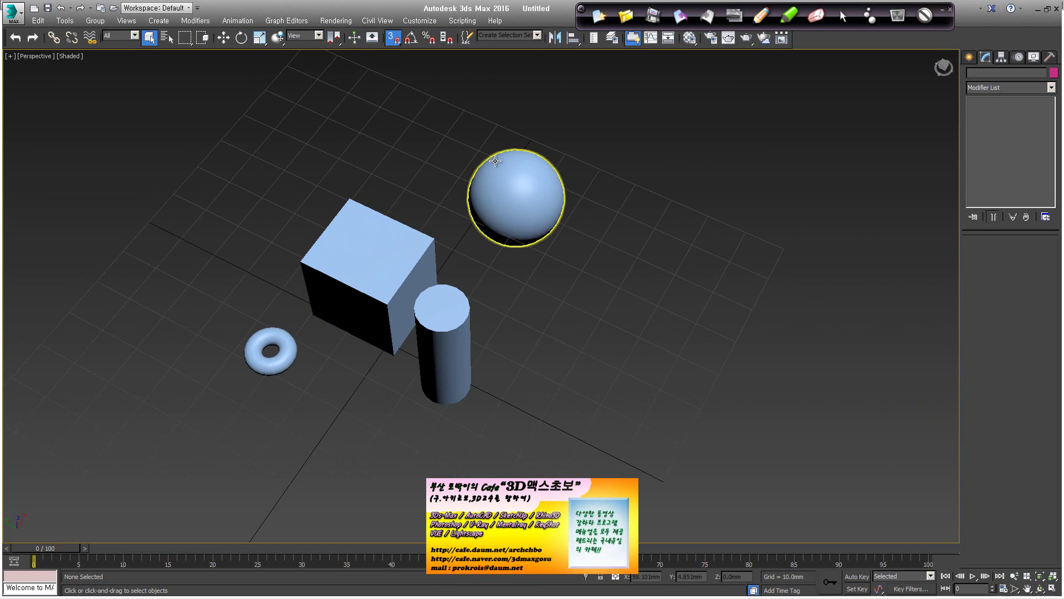
{"action": "left_click", "coordinate": [973, 56]}
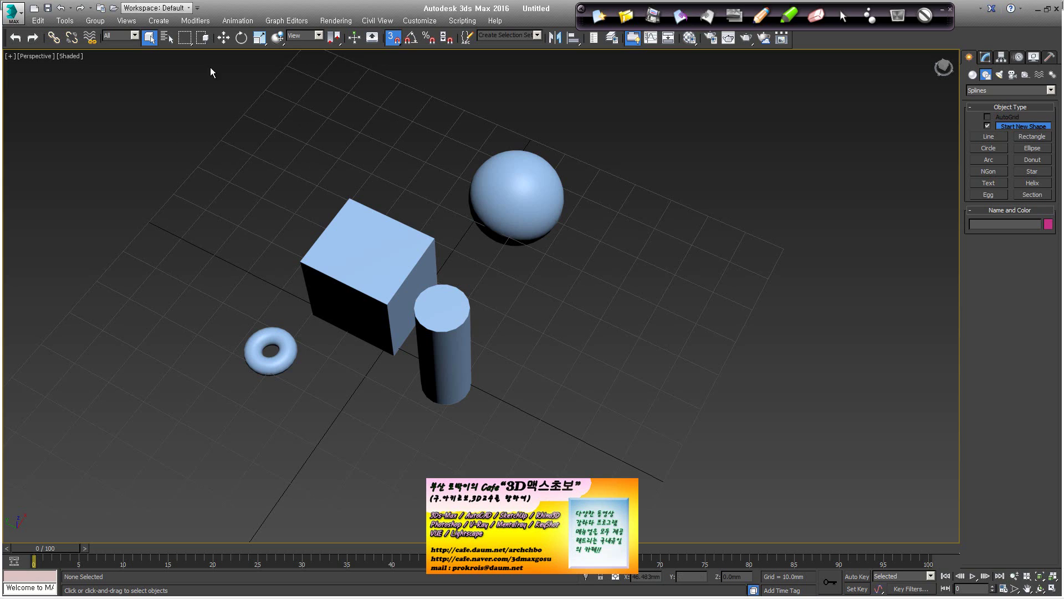
{"action": "left_click", "coordinate": [261, 41]}
{"action": "left_click", "coordinate": [260, 38]}
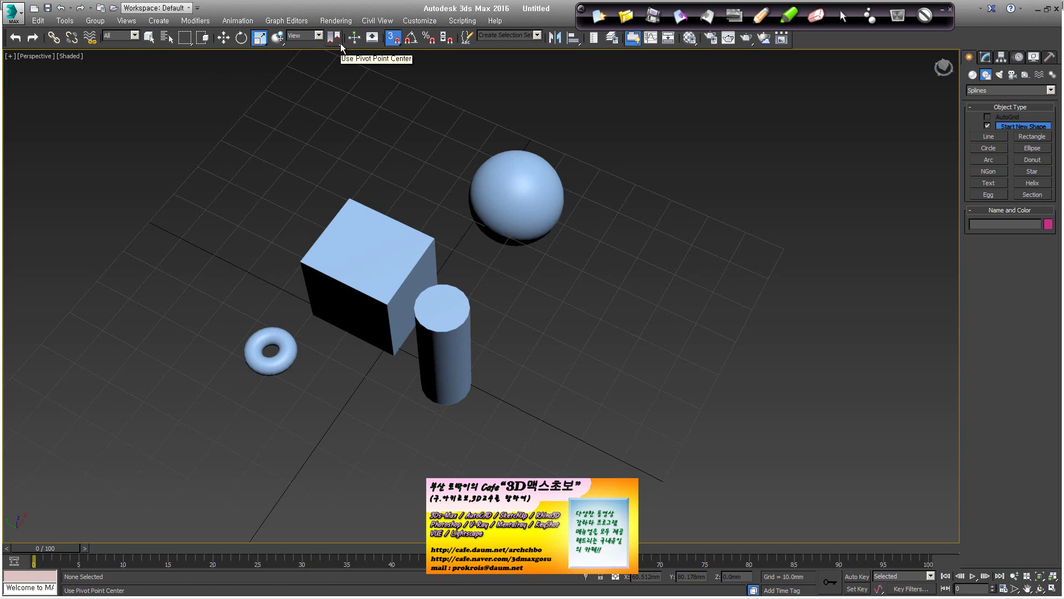
- Circle the main toolbar tools that have flyouts, and handwrite the Korean word for flyout with "(Flyouts)" under an arrow
{"action": "left_click", "coordinate": [763, 17]}
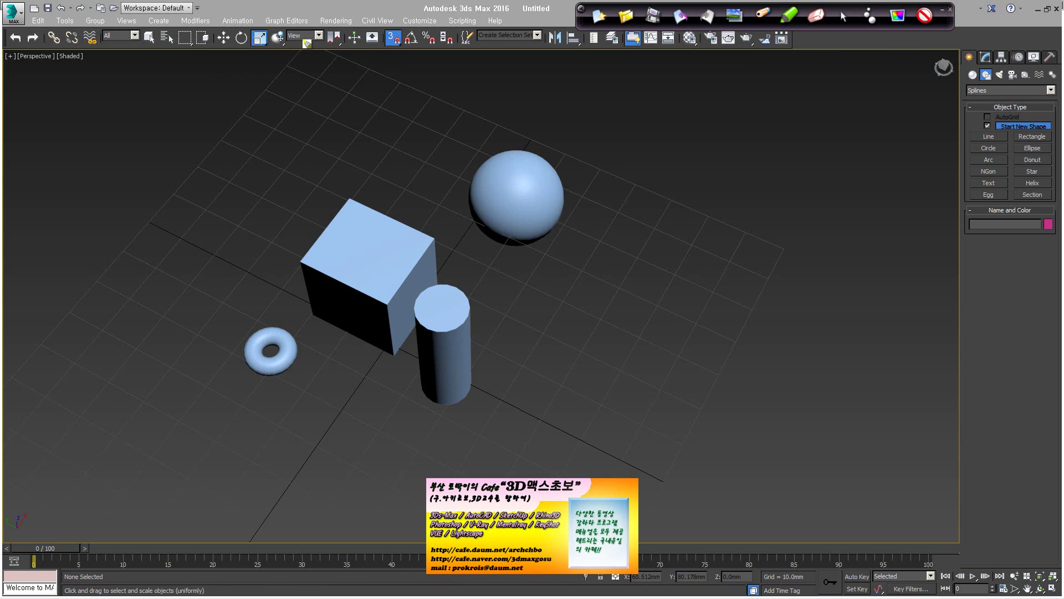
{"action": "left_click_drag", "start_coordinate": [289, 44], "coordinate": [406, 47]}
{"action": "mouse_move", "coordinate": [589, 45]}
{"action": "left_mouse_down"}
{"action": "mouse_move", "coordinate": [580, 52]}
{"action": "mouse_move", "coordinate": [588, 47]}
{"action": "left_mouse_up"}
{"action": "mouse_move", "coordinate": [705, 45]}
{"action": "left_mouse_down"}
{"action": "mouse_move", "coordinate": [693, 50]}
{"action": "mouse_move", "coordinate": [703, 43]}
{"action": "mouse_move", "coordinate": [740, 55]}
{"action": "mouse_move", "coordinate": [754, 44]}
{"action": "left_mouse_up"}
{"action": "mouse_move", "coordinate": [285, 59]}
{"action": "left_mouse_down"}
{"action": "mouse_move", "coordinate": [298, 93]}
{"action": "mouse_move", "coordinate": [247, 141]}
{"action": "mouse_move", "coordinate": [323, 112]}
{"action": "mouse_move", "coordinate": [395, 111]}
{"action": "mouse_move", "coordinate": [428, 124]}
{"action": "left_mouse_up"}
{"action": "mouse_move", "coordinate": [474, 97]}
{"action": "left_mouse_down"}
{"action": "mouse_move", "coordinate": [527, 106]}
{"action": "mouse_move", "coordinate": [667, 88]}
{"action": "mouse_move", "coordinate": [751, 108]}
{"action": "left_mouse_up"}
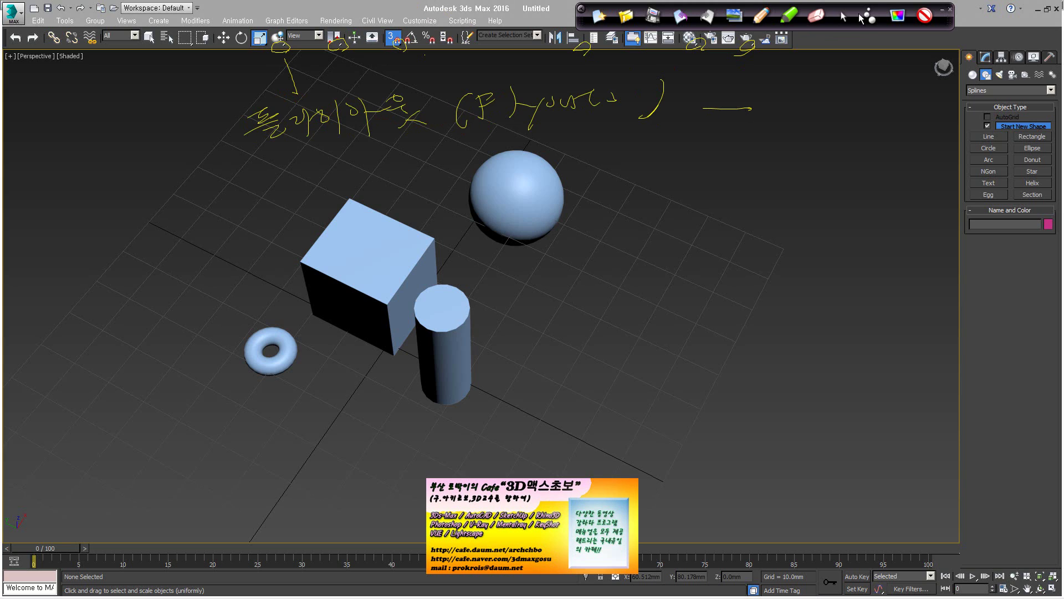
- Select the box, show its modify settings, and collapse and re-expand the Parameters rollout
{"action": "left_click", "coordinate": [372, 255]}
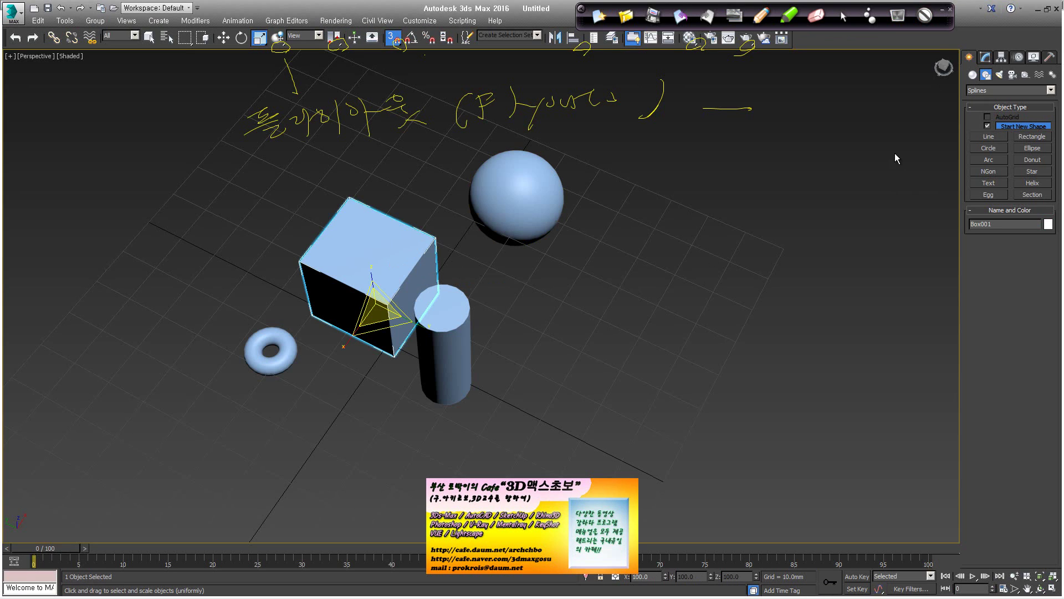
{"action": "left_click", "coordinate": [990, 58]}
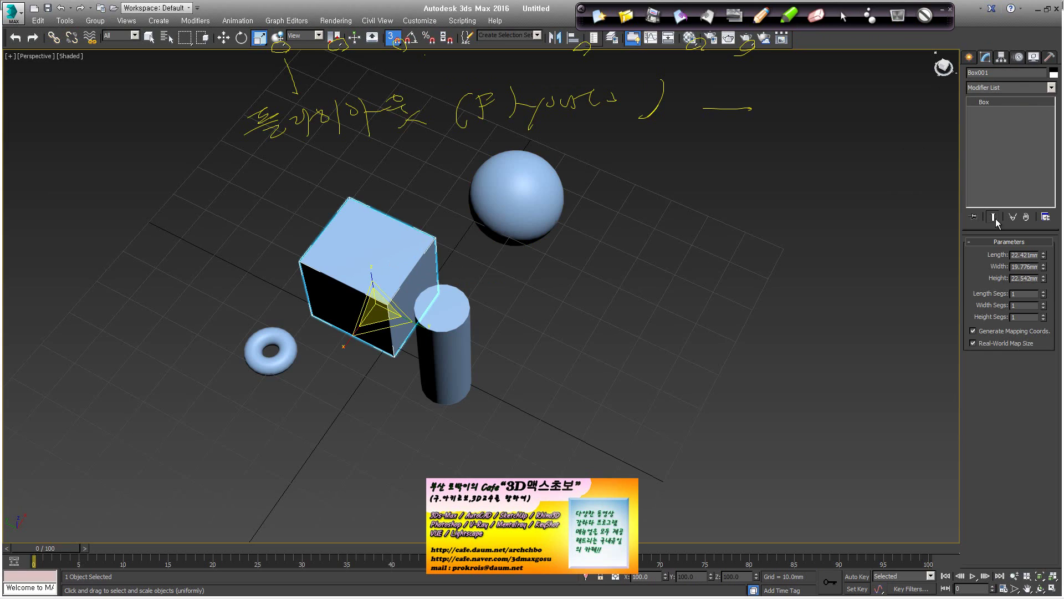
{"action": "left_click", "coordinate": [973, 242]}
{"action": "left_click", "coordinate": [969, 242]}
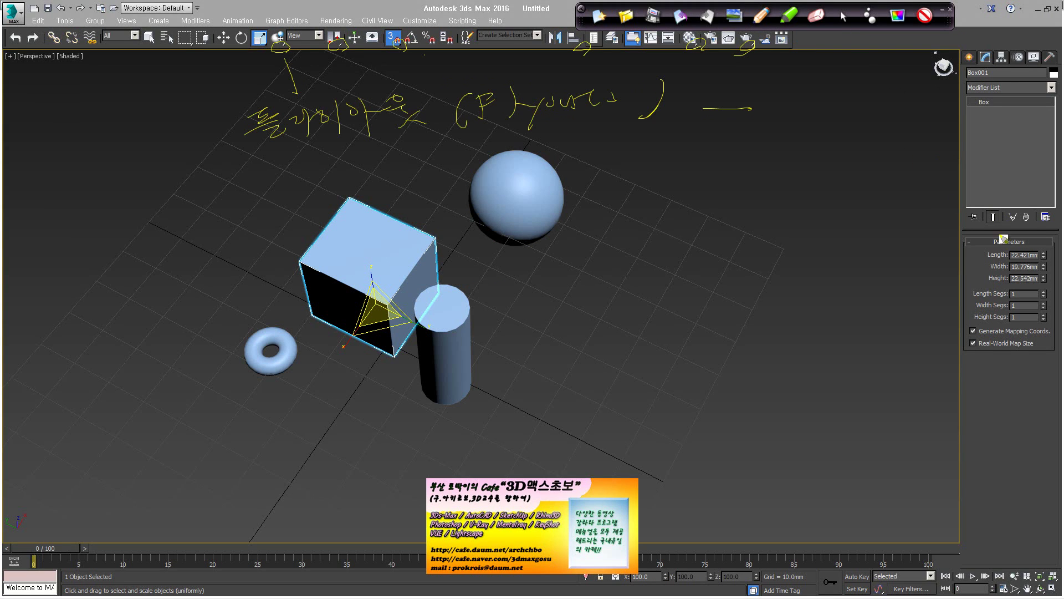
- Circle the collapse toggle of the box's Parameters section and handwrite "Rollout" at the end of a line leading from it
{"action": "left_click_drag", "start_coordinate": [989, 251], "coordinate": [858, 273]}
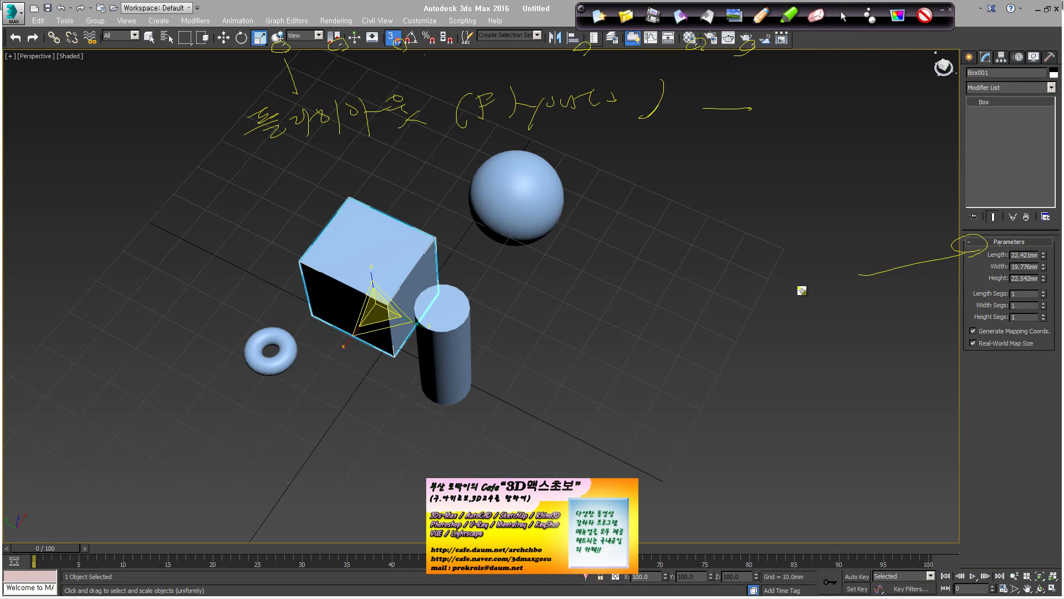
{"action": "mouse_move", "coordinate": [772, 284]}
{"action": "left_mouse_down"}
{"action": "mouse_move", "coordinate": [779, 295]}
{"action": "mouse_move", "coordinate": [803, 280]}
{"action": "mouse_move", "coordinate": [865, 312]}
{"action": "left_mouse_up"}
{"action": "left_click_drag", "start_coordinate": [859, 276], "coordinate": [875, 274]}
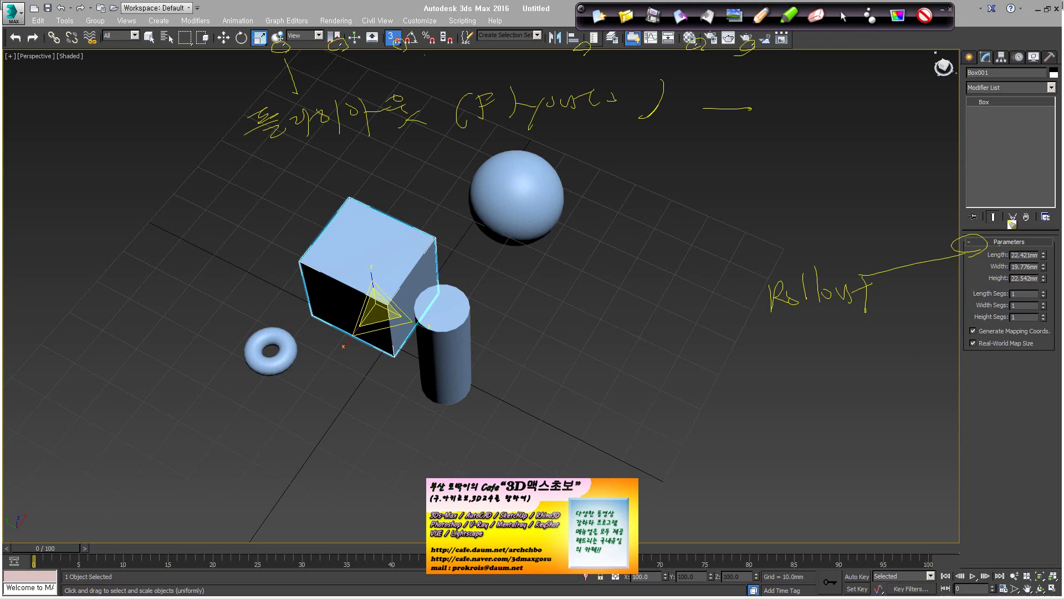
- Circle the box parameters' spinners, handwrite the Korean word for spinner and "Spinner" beside a leader line, and clear all the handwriting
{"action": "mouse_move", "coordinate": [1050, 258]}
{"action": "left_mouse_down"}
{"action": "mouse_move", "coordinate": [1040, 328]}
{"action": "mouse_move", "coordinate": [768, 422]}
{"action": "left_mouse_up"}
{"action": "mouse_move", "coordinate": [715, 392]}
{"action": "left_mouse_down"}
{"action": "mouse_move", "coordinate": [713, 421]}
{"action": "mouse_move", "coordinate": [730, 417]}
{"action": "left_mouse_up"}
{"action": "mouse_move", "coordinate": [746, 395]}
{"action": "left_mouse_down"}
{"action": "mouse_move", "coordinate": [740, 410]}
{"action": "mouse_move", "coordinate": [817, 362]}
{"action": "mouse_move", "coordinate": [845, 366]}
{"action": "mouse_move", "coordinate": [926, 340]}
{"action": "left_mouse_up"}
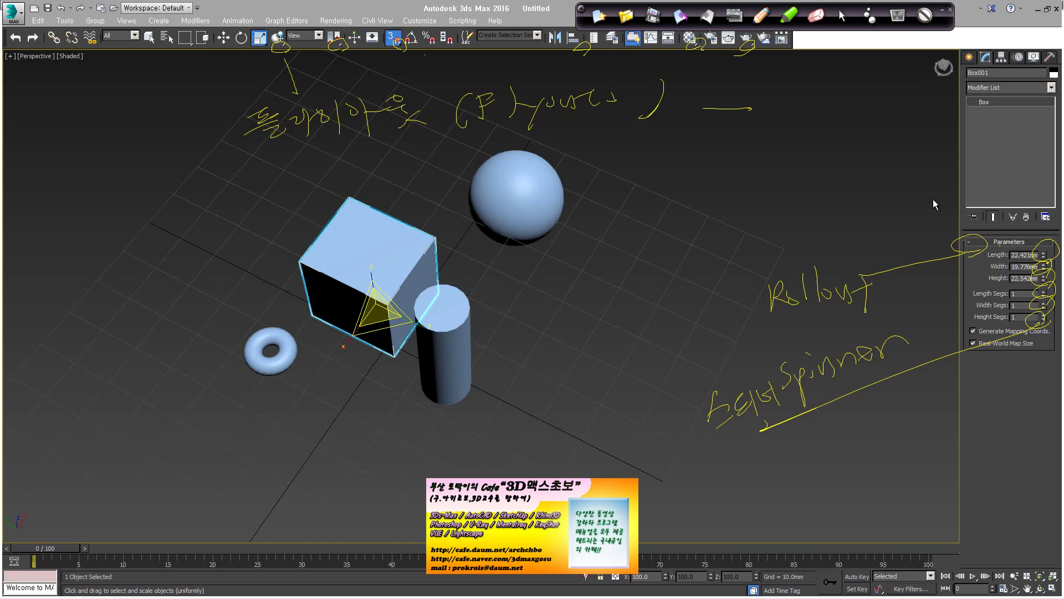
{"action": "left_click", "coordinate": [842, 18]}
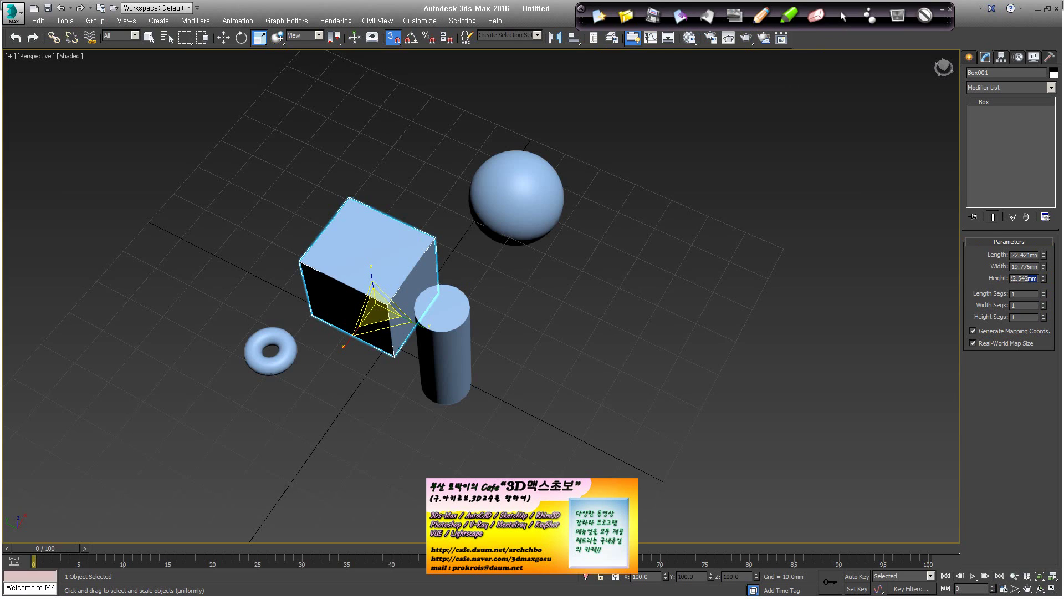
- Set the box's height to 44 mm with the Numerical Expression Evaluator using 22*2, and set its length to 30 mm
{"action": "key", "text": "ctrl+n"}
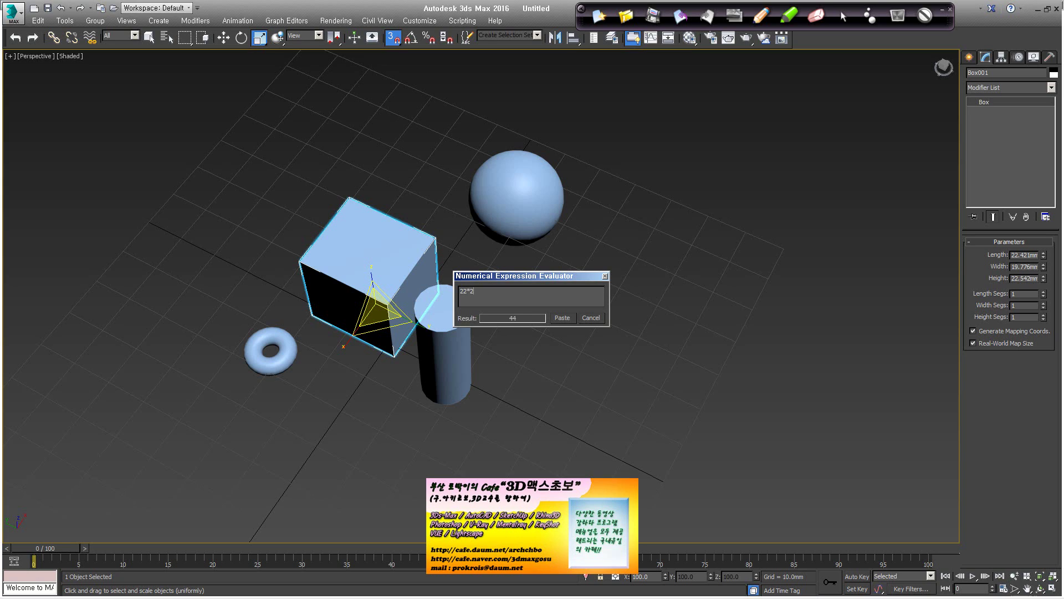
{"action": "left_click", "coordinate": [562, 318]}
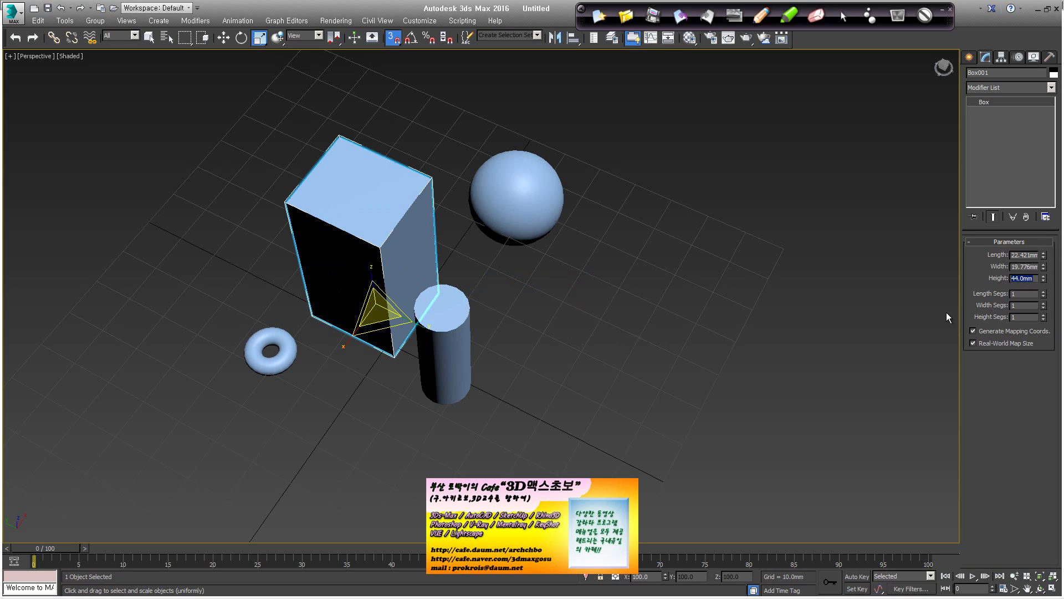
{"action": "left_click", "coordinate": [1034, 255]}
{"action": "type", "text": "30"}
{"action": "key", "text": "Return"}
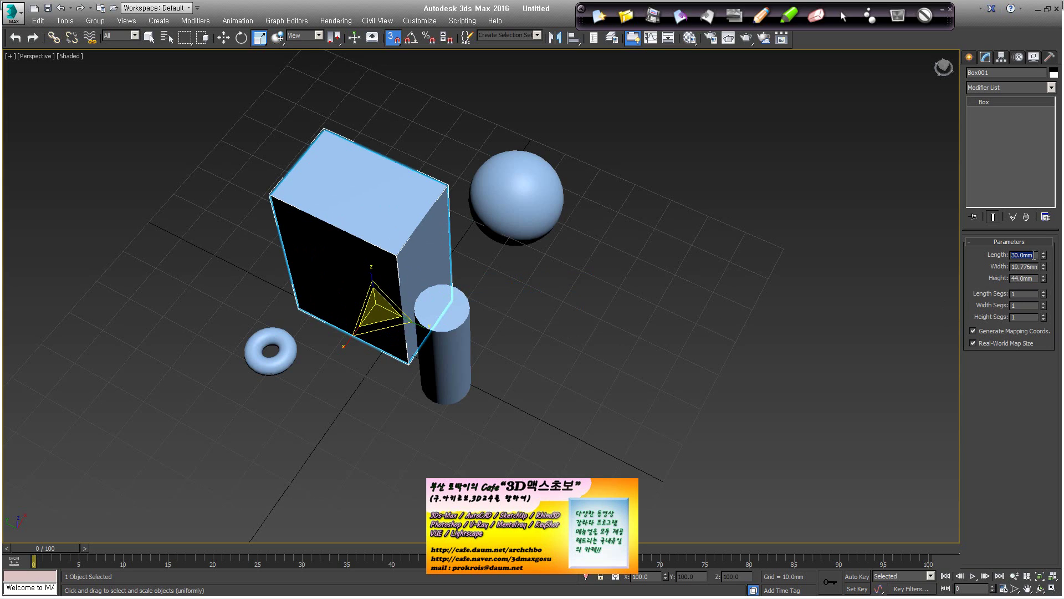
- Try the expression 30*155 for the box's length in the Numerical Expression Evaluator, and undo the length change
{"action": "key", "text": "ctrl+n"}
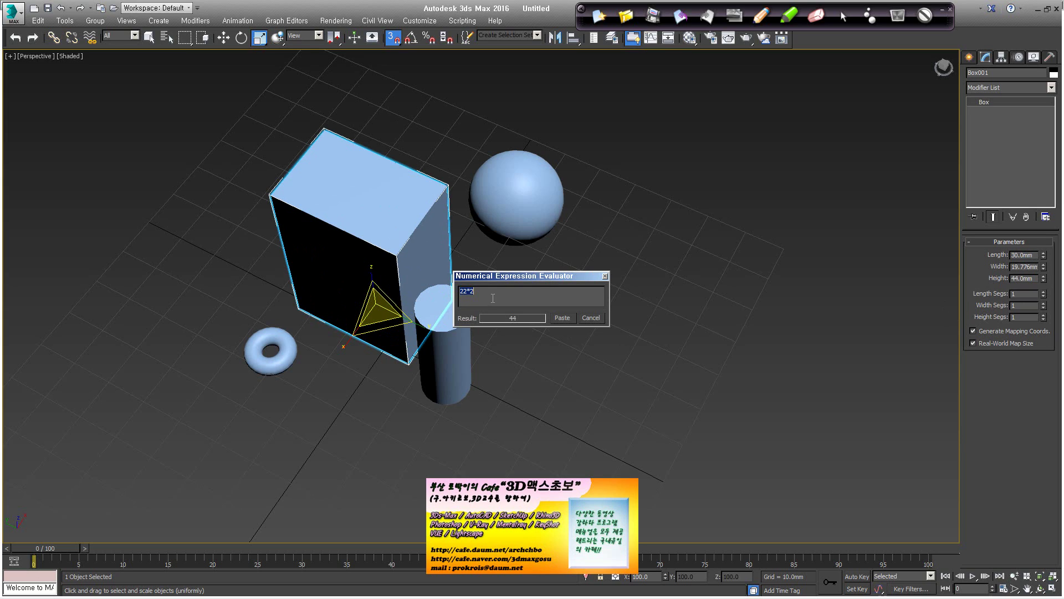
{"action": "type", "text": "30*155"}
{"action": "left_click", "coordinate": [562, 319]}
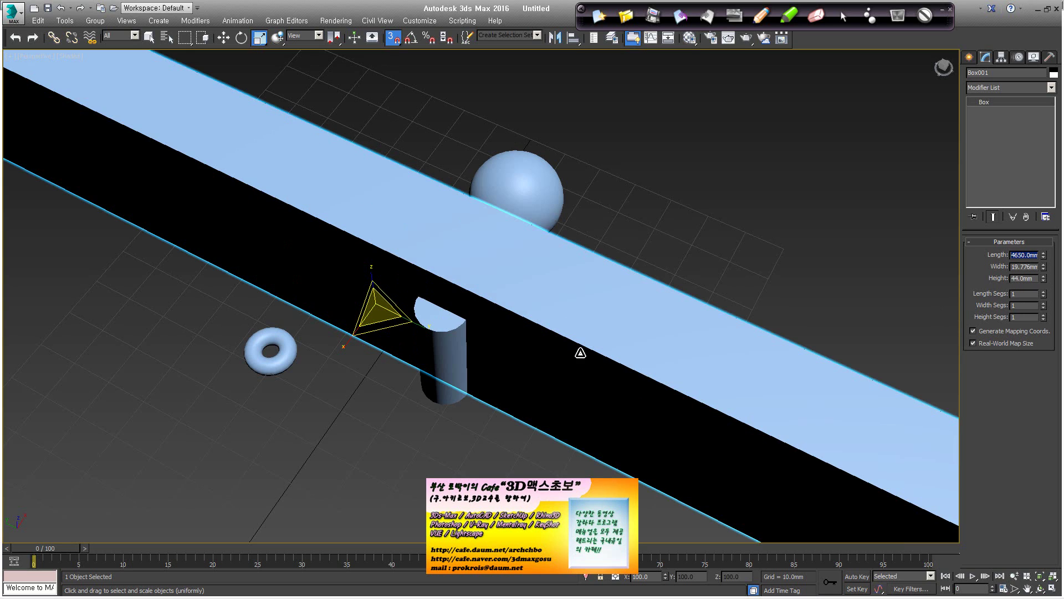
{"action": "scroll", "coordinate": [576, 330], "scroll_direction": "down", "scroll_amount": 8}
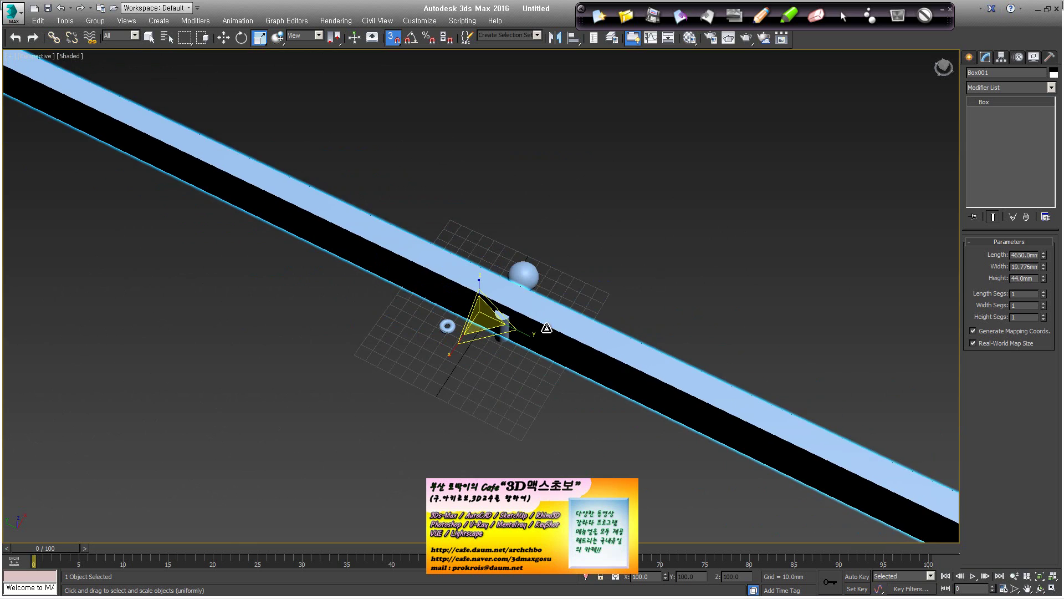
{"action": "key", "text": "ctrl+z"}
{"action": "middle_click_drag", "start_coordinate": [503, 328], "coordinate": [509, 340]}
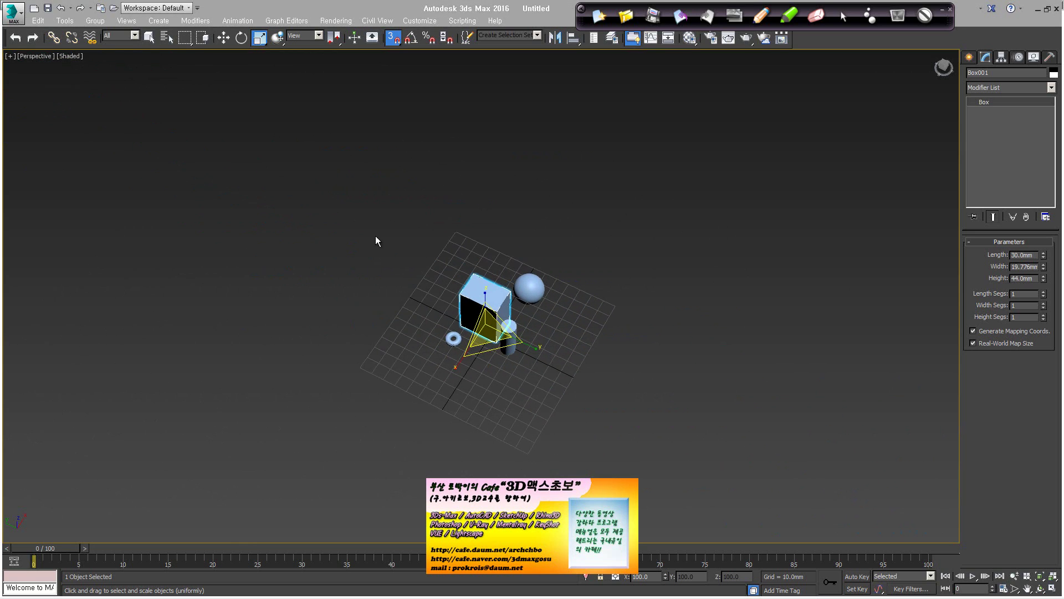
{"action": "scroll", "coordinate": [483, 308], "scroll_direction": "up", "scroll_amount": 5}
{"action": "middle_click_drag", "start_coordinate": [437, 290], "coordinate": [381, 273]}
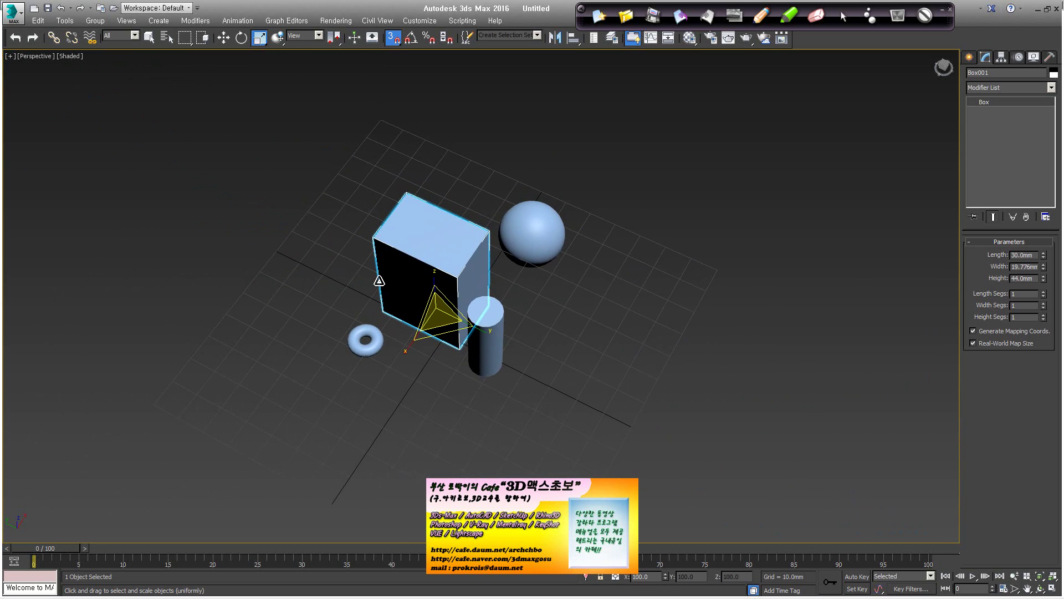